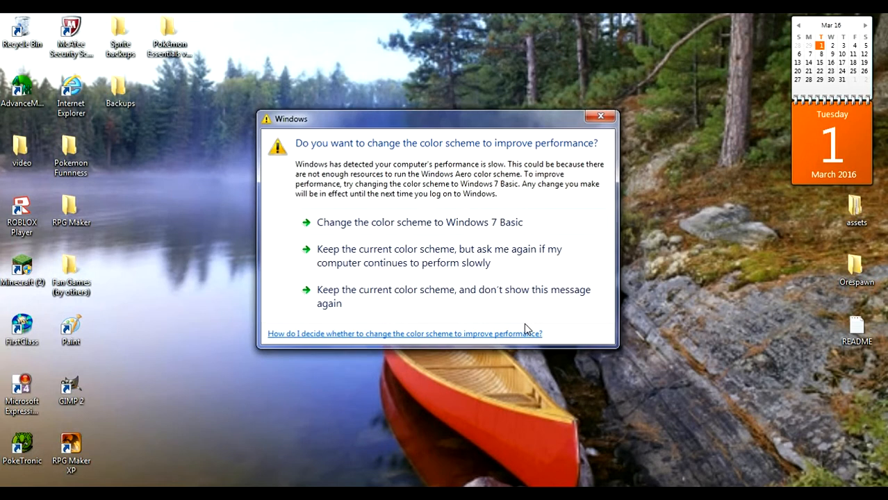
- Dismiss the color scheme prompt and switch to the Pokemon Essentials project in RPG Maker XP
left_click(600, 116)
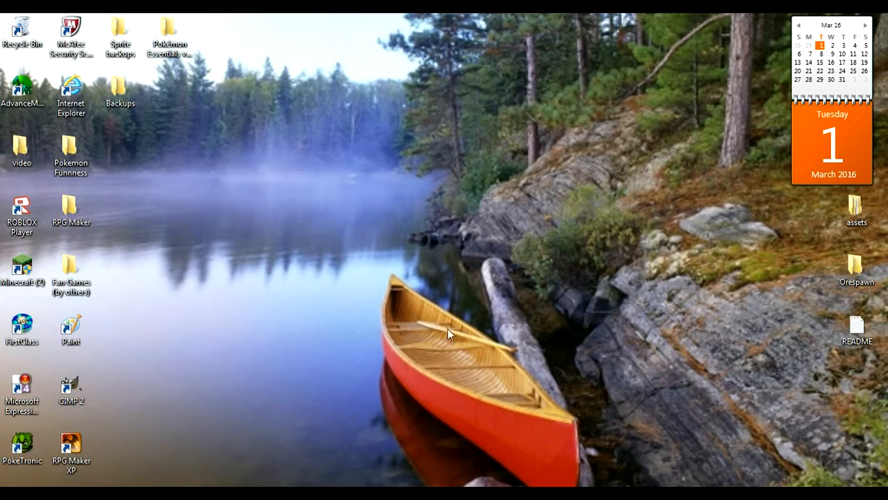
mouse_move(351, 493)
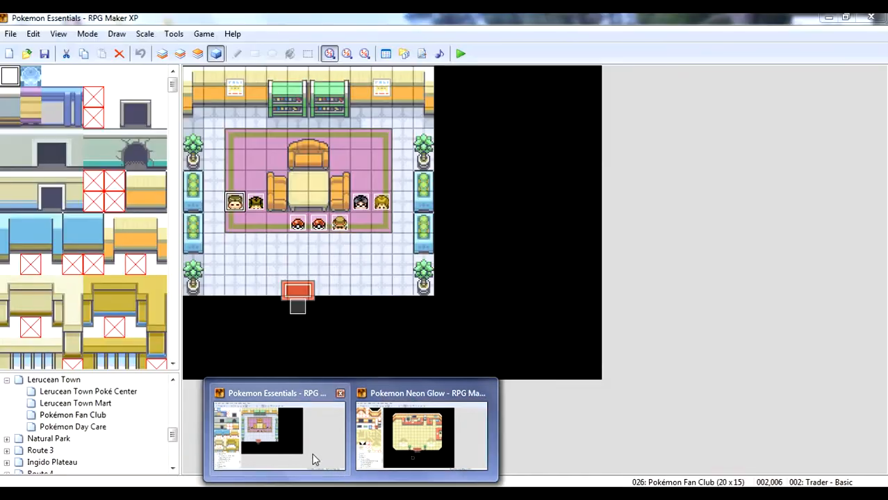
left_click(313, 460)
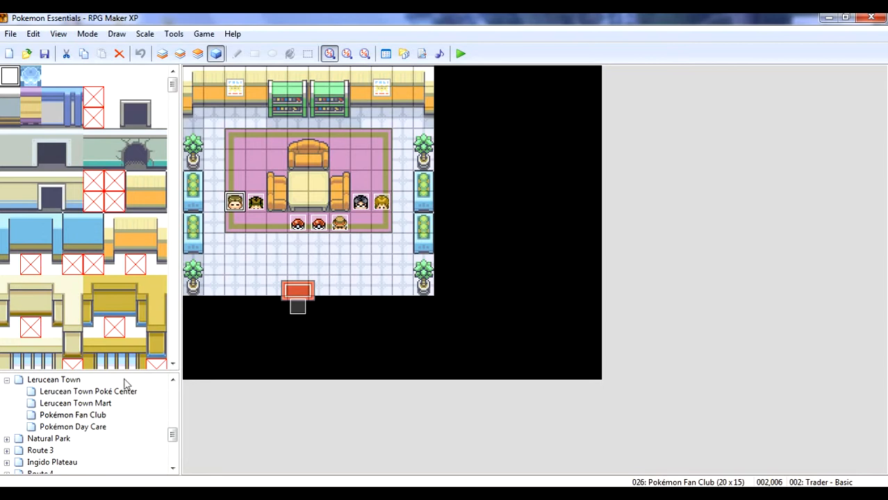
- Copy the Trader - Basic event from the Pokémon Fan Club map and check its contents
right_click(236, 208)
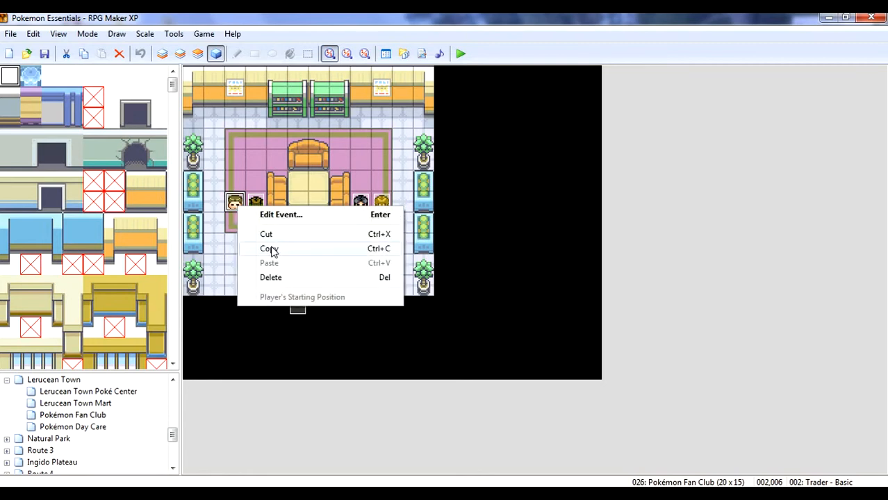
left_click(271, 250)
double_click(236, 201)
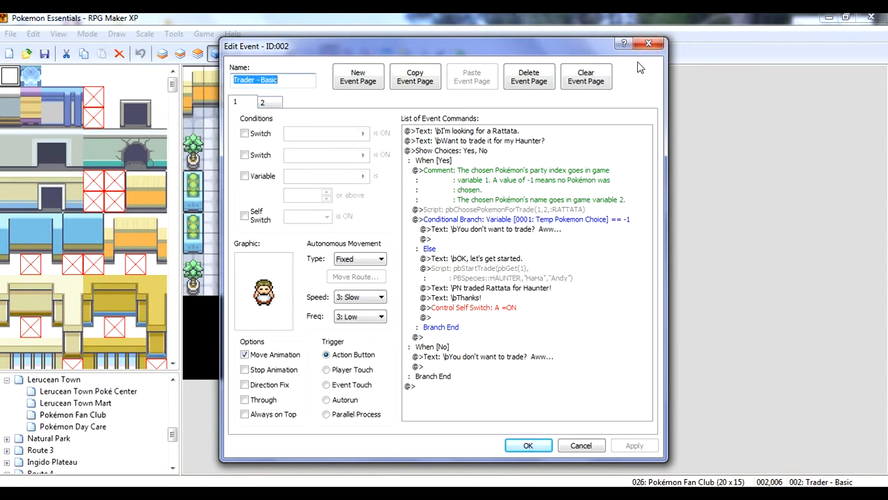
left_click(648, 44)
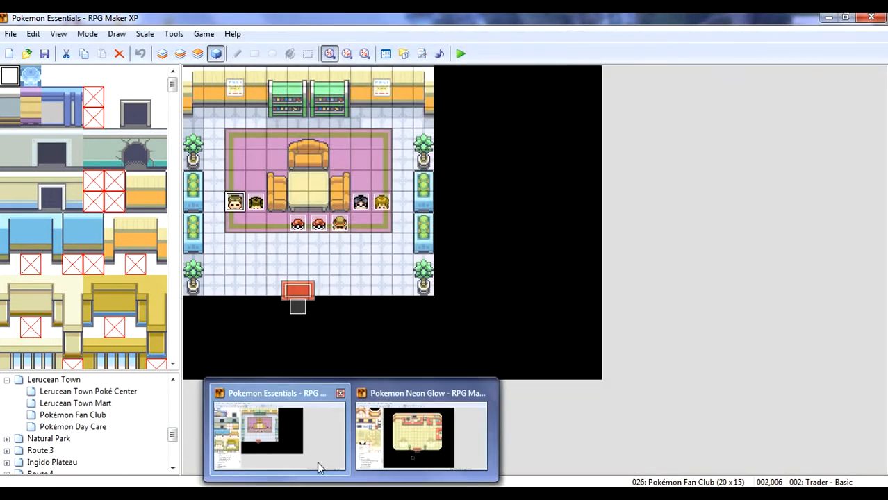
- Switch to the Pokemon Neon Glow project and paste the trader event onto the Zarconium PokeCenter floor at 011,007
mouse_move(389, 462)
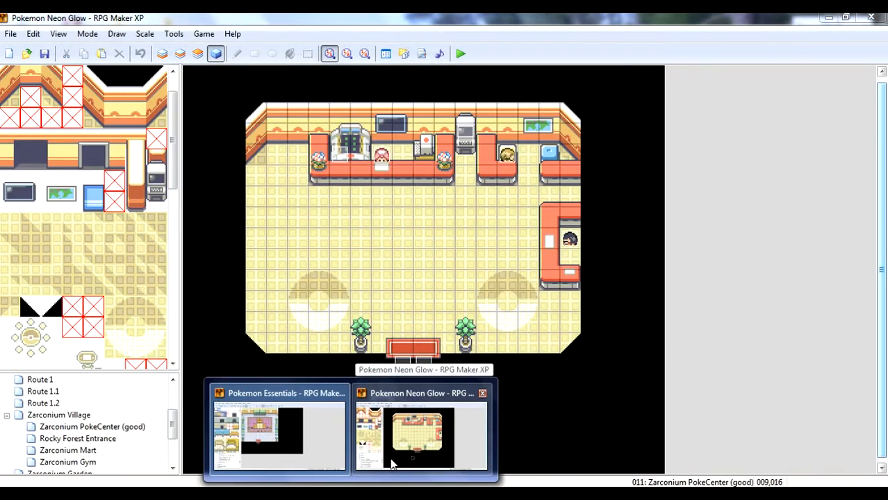
left_click(389, 457)
left_click(507, 165)
left_click(444, 257)
left_click(509, 164)
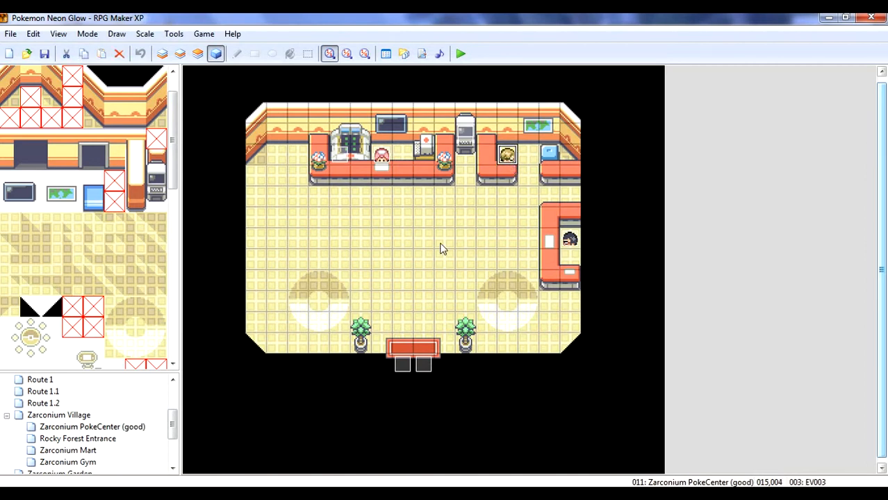
left_click(423, 221)
right_click(423, 221)
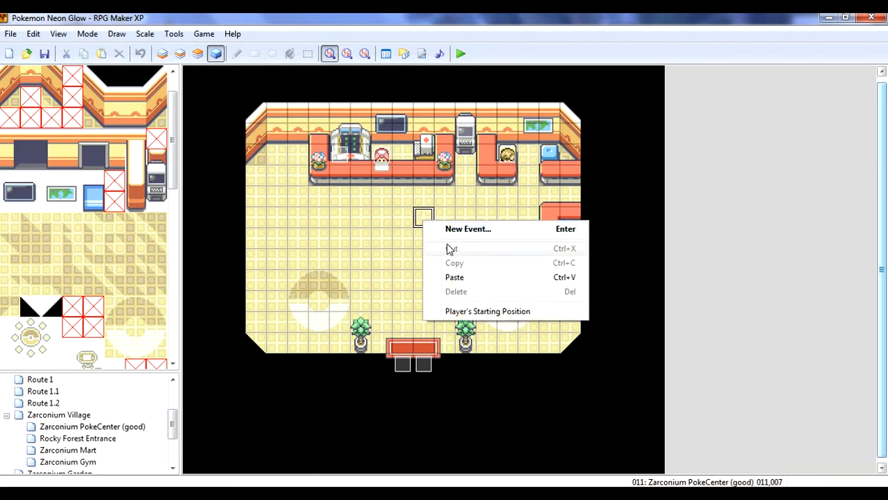
left_click(436, 276)
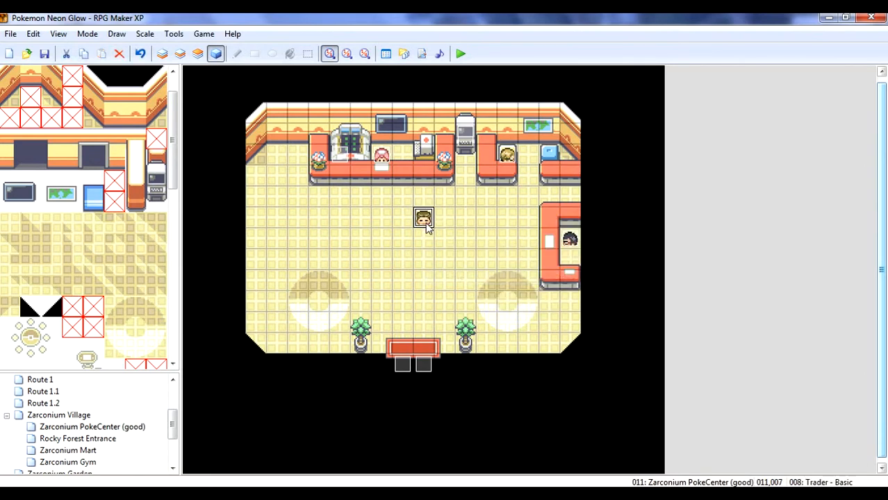
- Examine the pasted trader event's opening text lines and its Yes/No choice commands
double_click(424, 221)
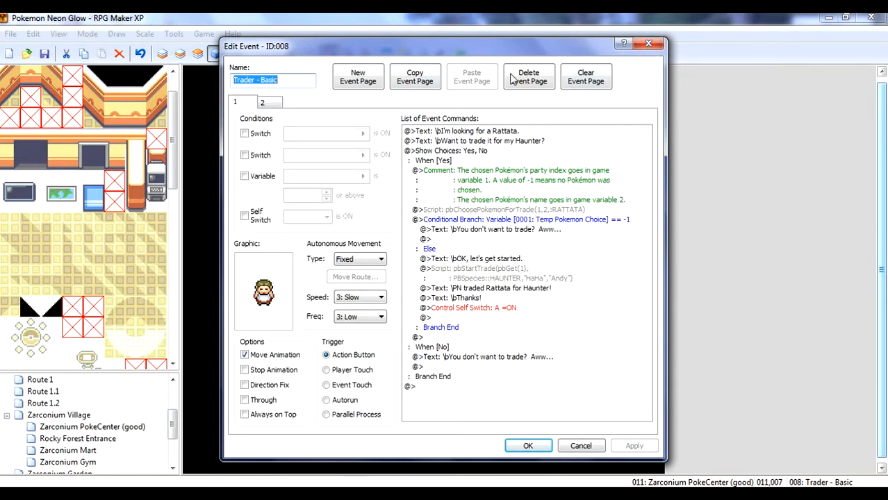
left_click(649, 46)
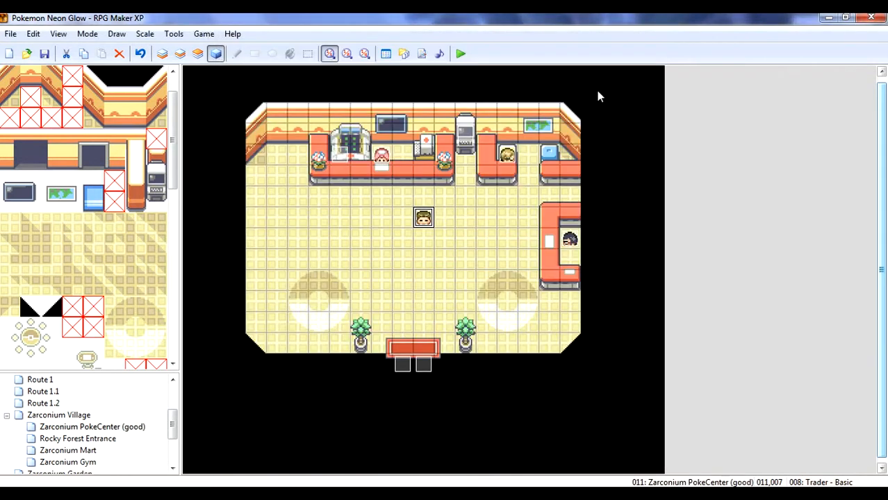
double_click(423, 219)
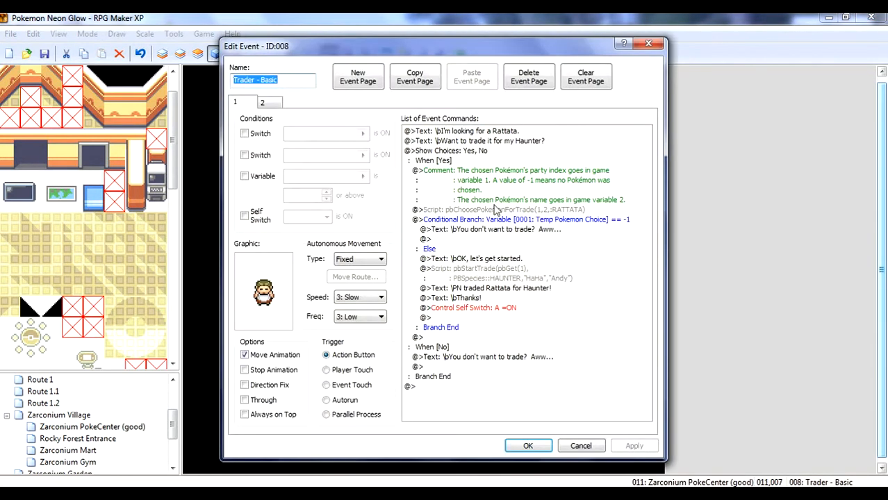
left_click(447, 182)
left_click(462, 133)
left_click(462, 151)
left_click(459, 133)
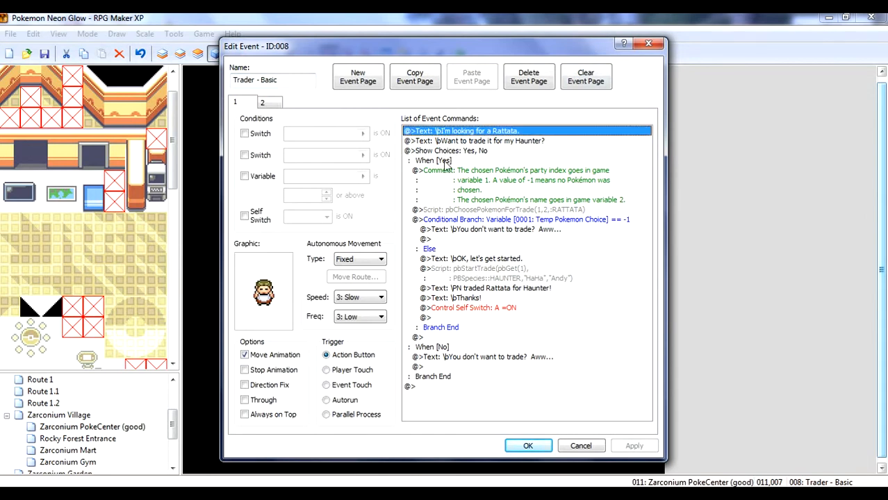
left_click(442, 175)
left_click(448, 143)
left_click(445, 132)
left_click(447, 152)
left_click(448, 141)
left_click(581, 376)
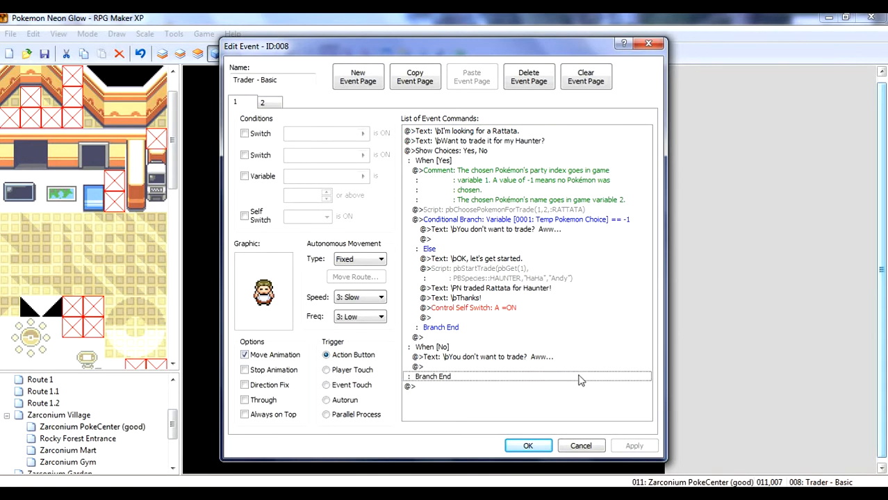
- Copy the entire Show Choices: Yes, No command block from the trader event and close the event
left_click(488, 152)
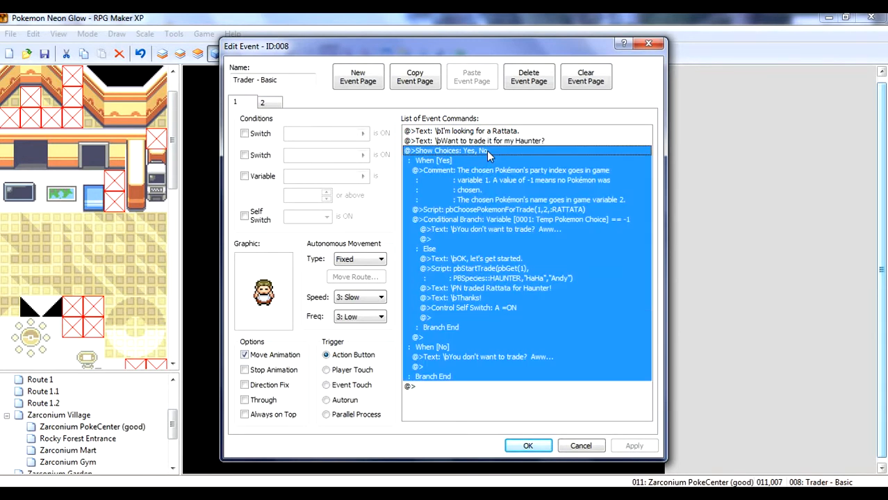
right_click(487, 151)
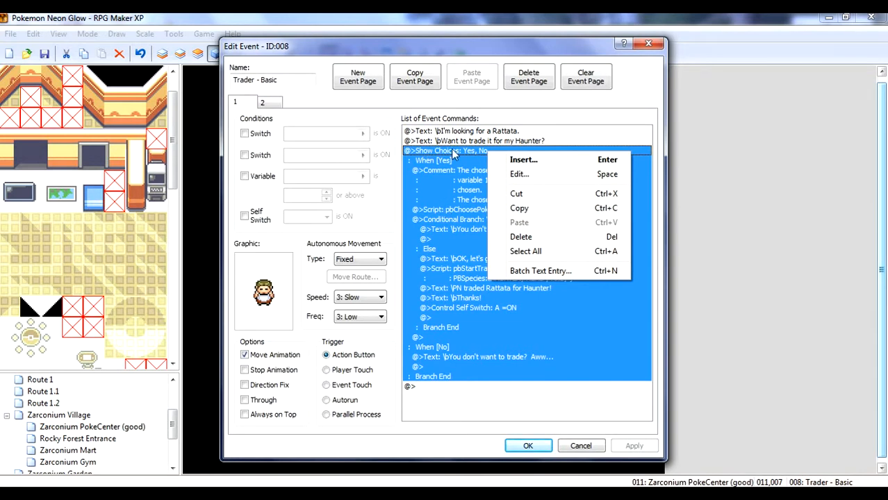
left_click(518, 207)
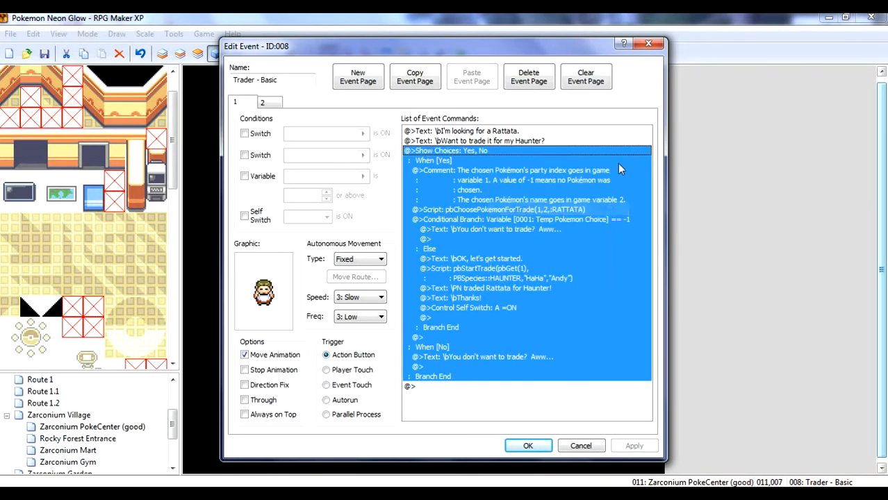
left_click(647, 46)
- Paste the copied trade commands after the Pidgey request text in EV003, the blond character behind the counter
double_click(514, 165)
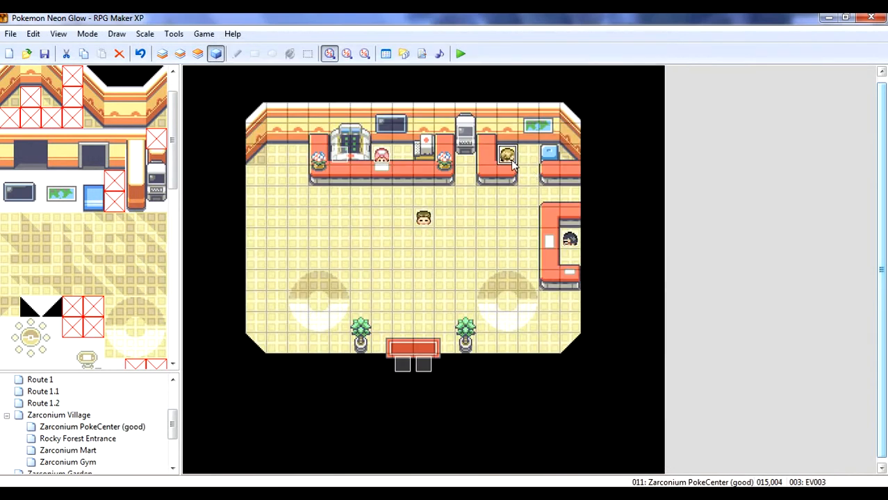
left_click(467, 164)
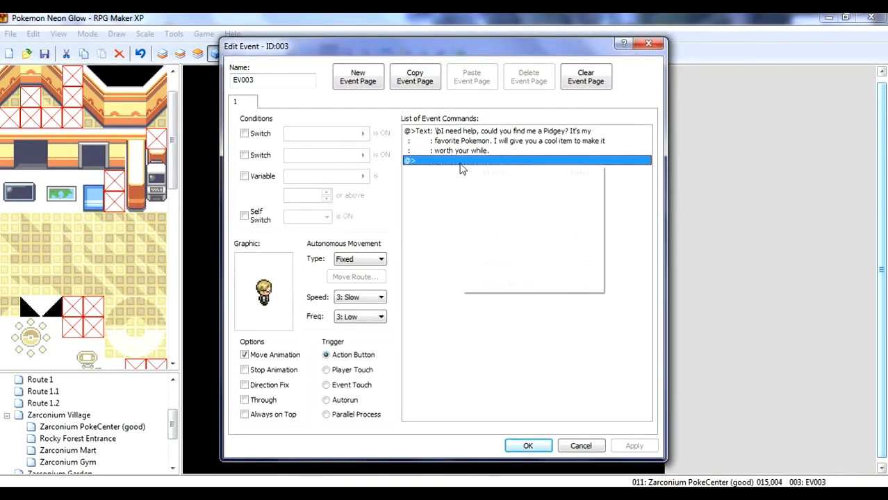
right_click(462, 165)
left_click(483, 173)
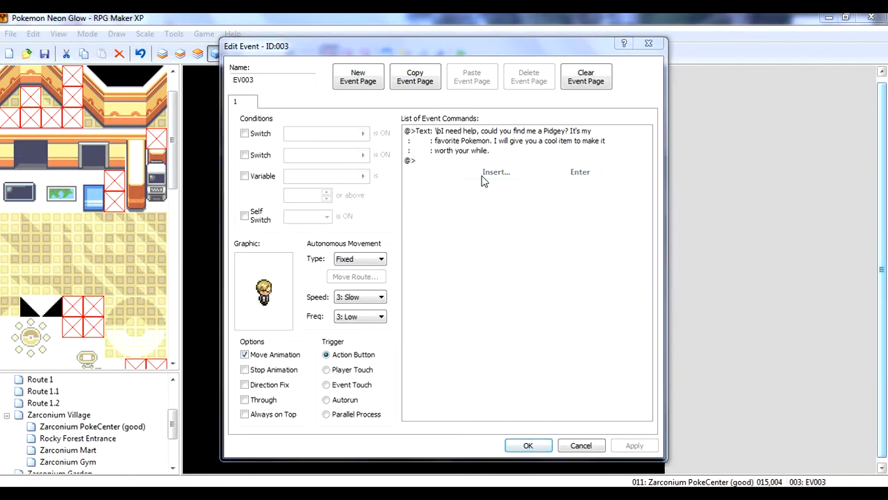
left_click(623, 126)
right_click(467, 178)
left_click(498, 248)
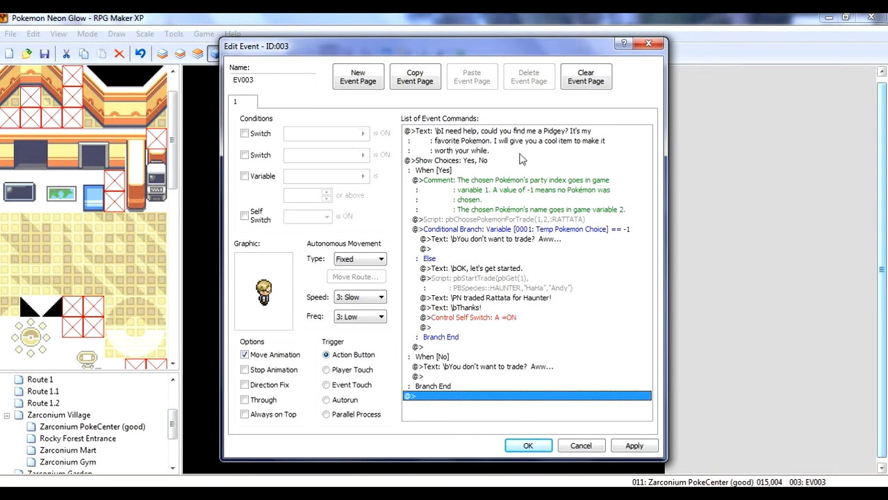
- Review EV003's request text, Yes/No choices and the comment on the chosen Pokémon's variables
left_click(462, 161)
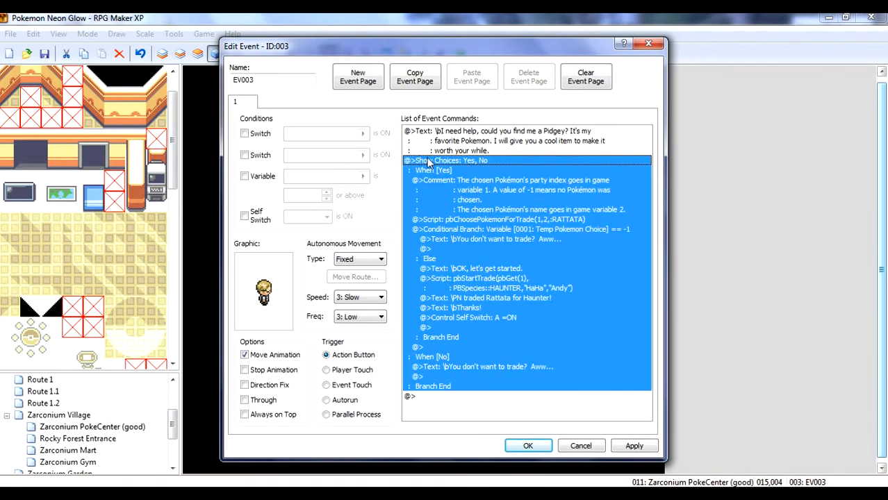
left_click(507, 148)
left_click(494, 142)
left_click(478, 135)
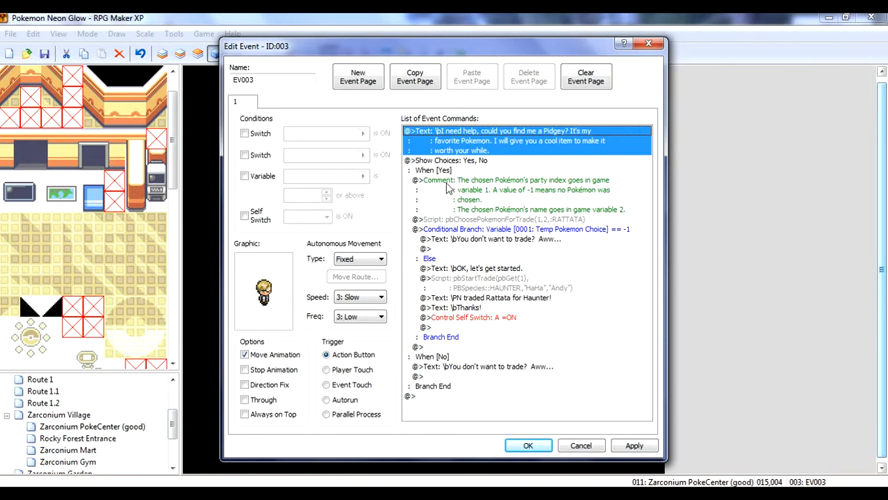
left_click(560, 188)
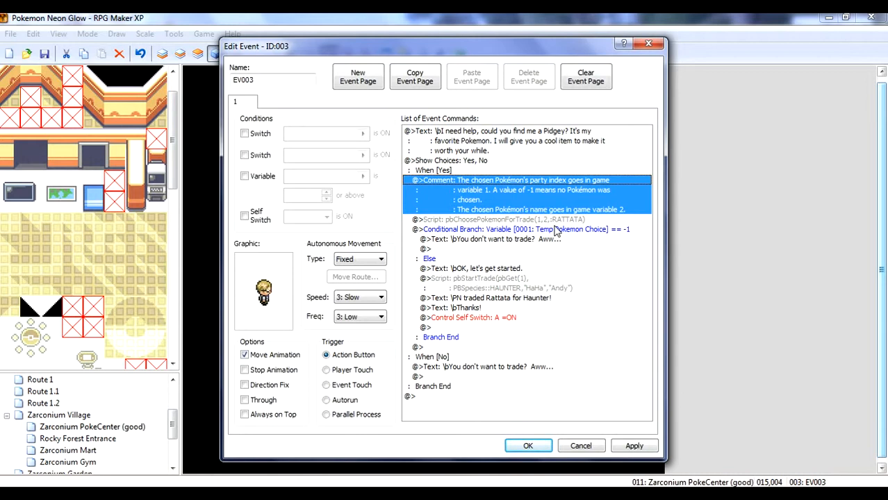
left_click(525, 250)
left_click(503, 213)
- Set the requested species in EV003's pbChoosePokemonForTrade script to PIDGEY
left_click(508, 221)
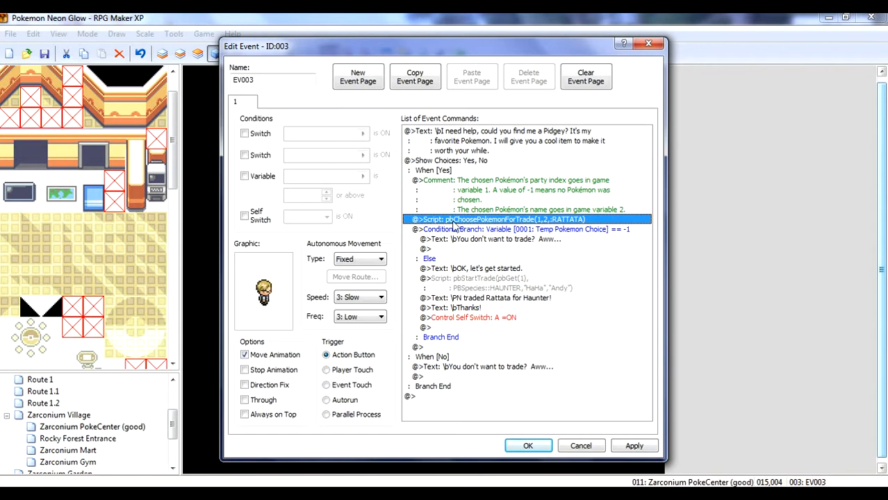
right_click(556, 221)
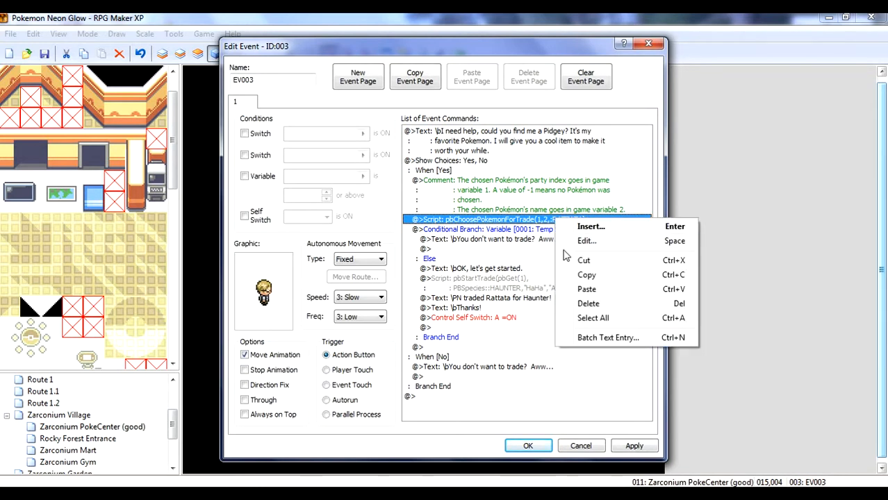
left_click(573, 240)
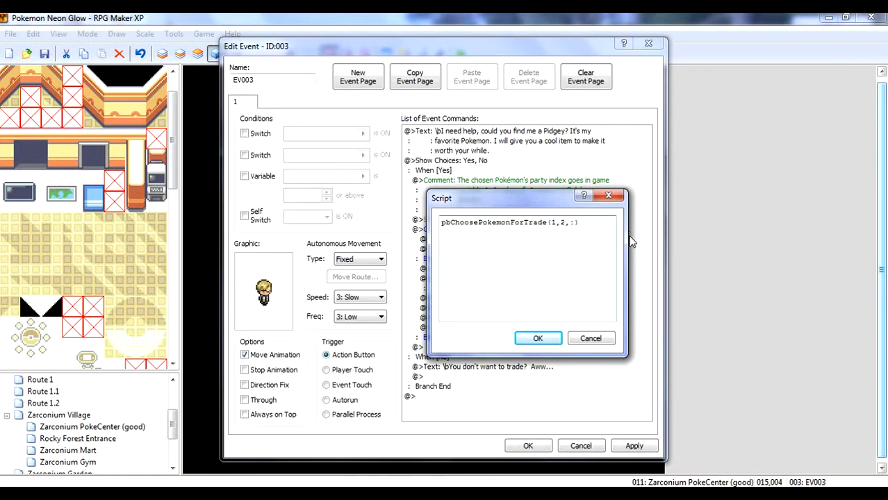
type("PIDGEY")
left_click(540, 335)
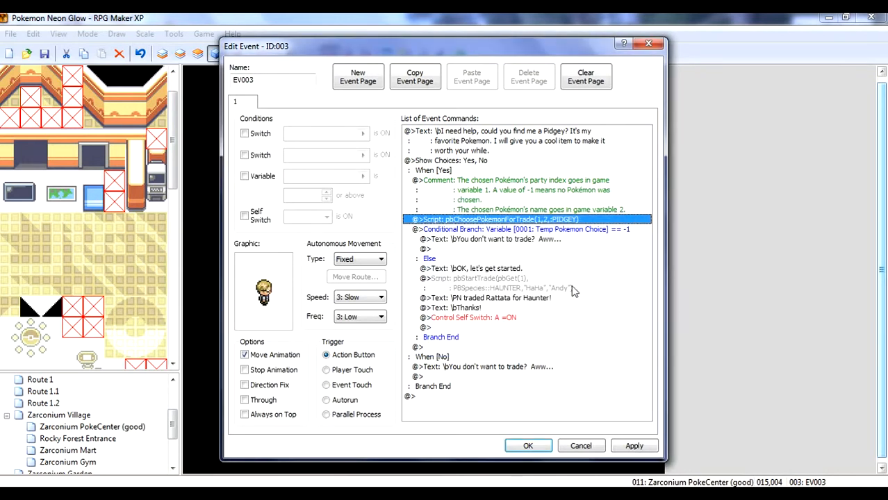
- Review the Temp Pokemon Choice conditional branch and its text for a declined trade
left_click(584, 249)
left_click(558, 213)
left_click(559, 230)
left_click(559, 220)
left_click(529, 238)
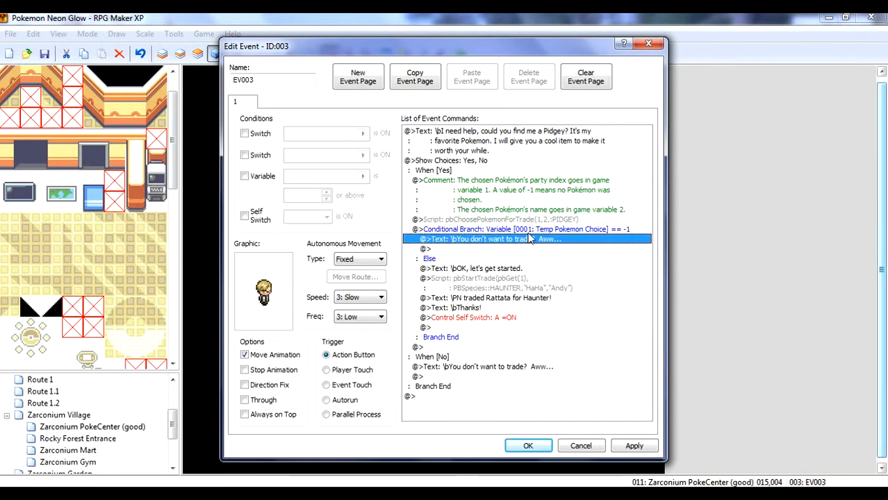
left_click(505, 257)
left_click(553, 240)
left_click(532, 256)
left_click(532, 250)
- Examine the pbStartTrade script and the "OK, let's get started." text under the Else branch
left_click(523, 277)
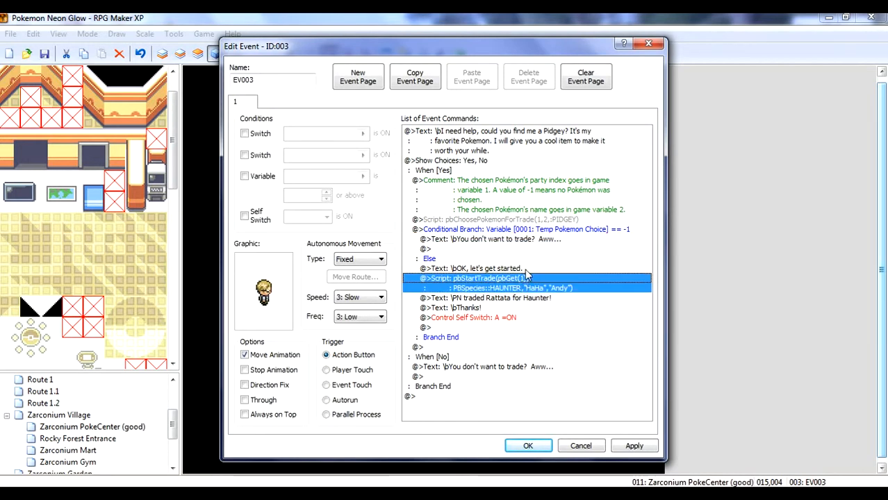
left_click(524, 268)
left_click(475, 283)
left_click(514, 280)
left_click(471, 269)
left_click(490, 285)
left_click(505, 286)
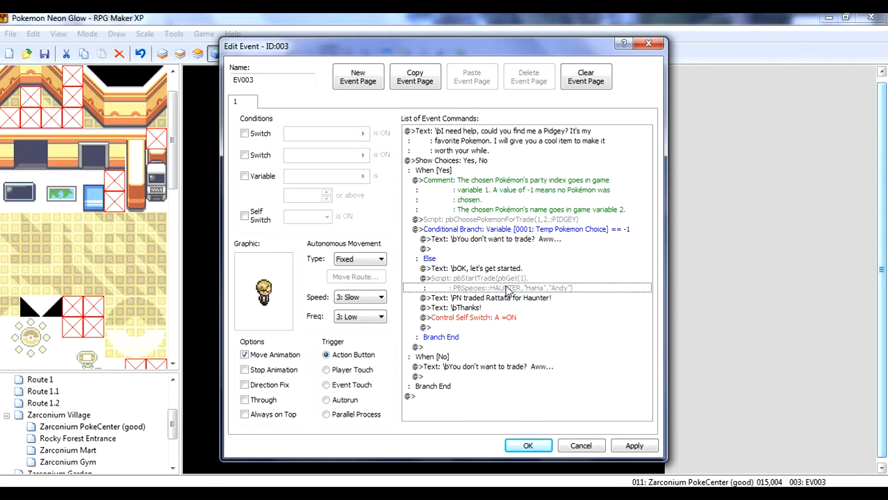
- Set the species the trader gives in EV003's pbStartTrade script to CHICKLET
left_click(504, 287)
right_click(500, 282)
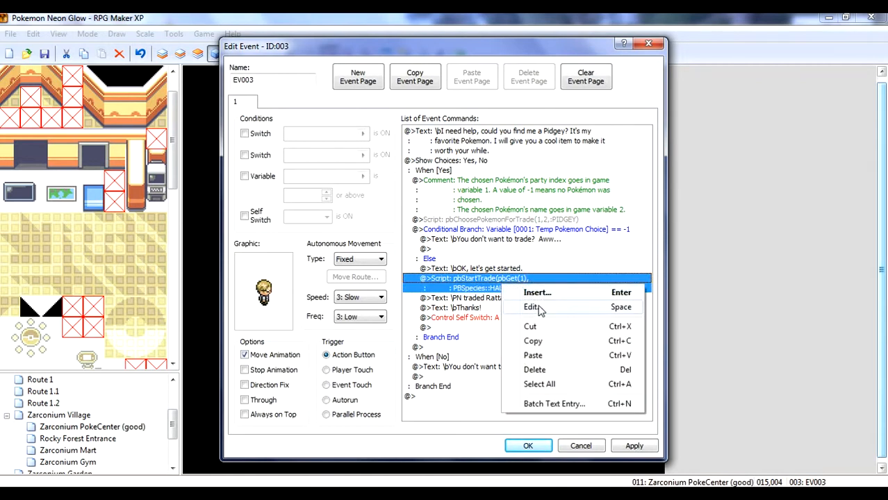
left_click(534, 306)
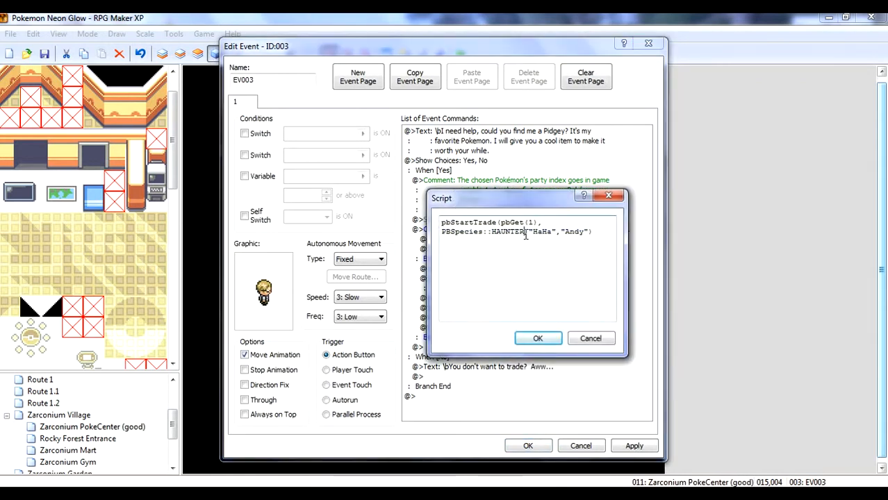
key("BackSpace")
key("BackSpace")
key("BackSpace")
key("BackSpace")
key("BackSpace")
key("BackSpace")
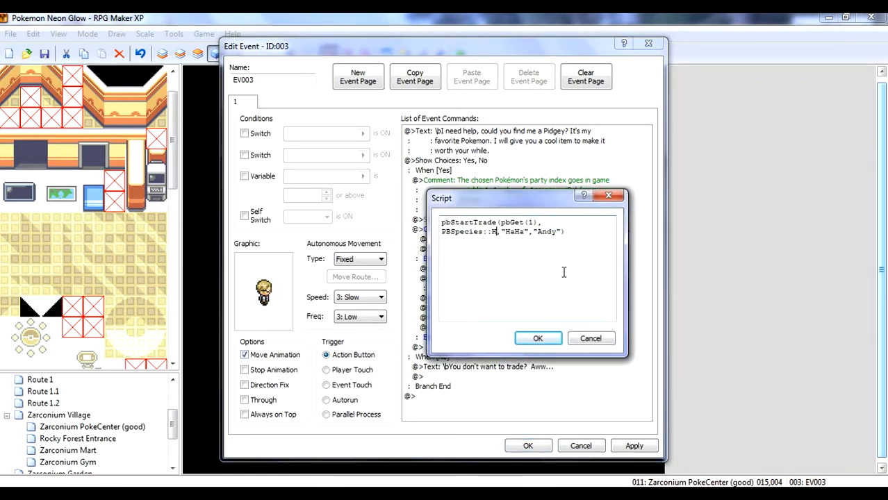
key("BackSpace")
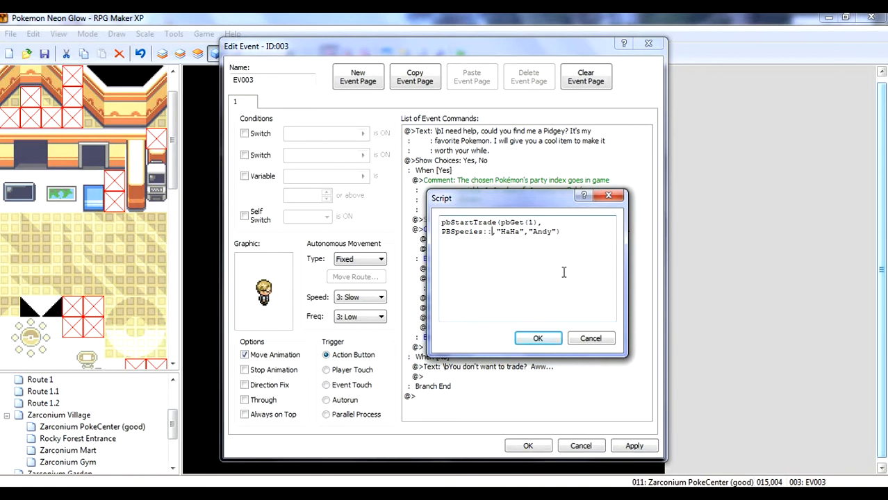
type("CHICKLET")
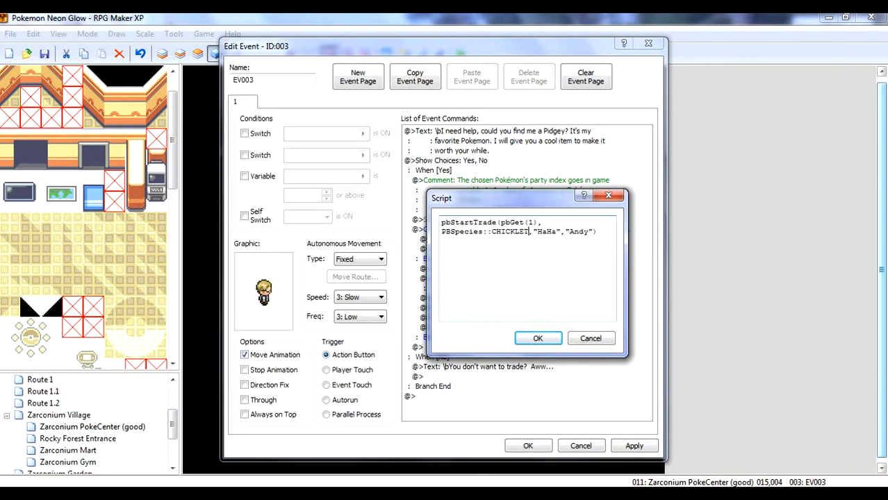
- Set the traded Pokémon's nickname in the pbStartTrade script to "Chirp" and accept the script
left_click(557, 235)
key("BackSpace")
key("BackSpace")
key("BackSpace")
key("BackSpace")
type("Chirp")
left_click(539, 339)
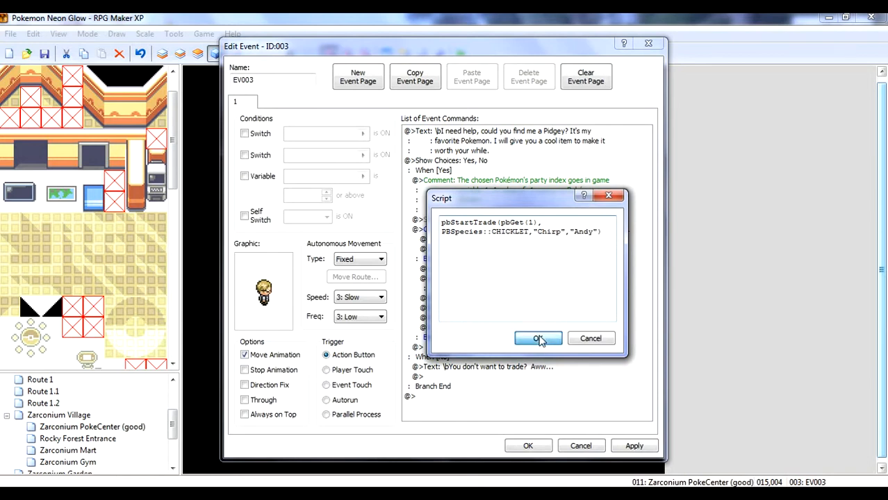
- Change the trade message after the script to read "\PN traded Pidgey for Chicklet!"
left_click(571, 317)
left_click(562, 297)
left_click(562, 289)
left_click(560, 315)
left_click(561, 307)
left_click(540, 296)
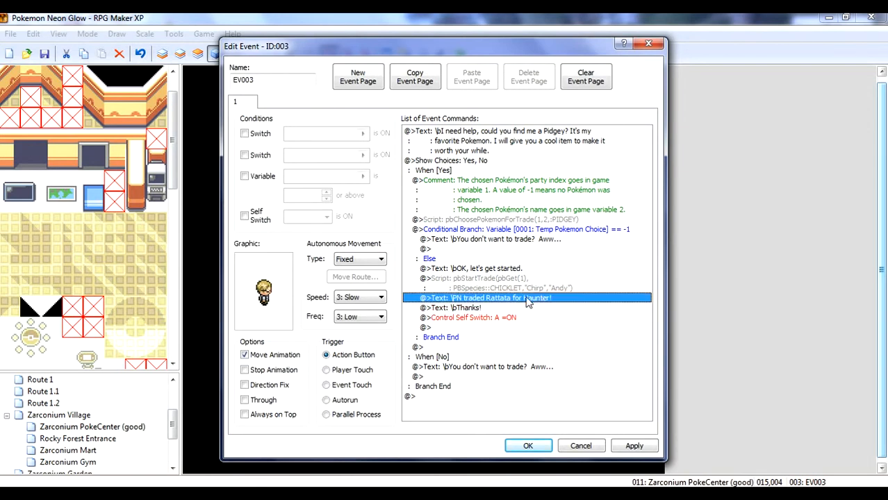
right_click(488, 297)
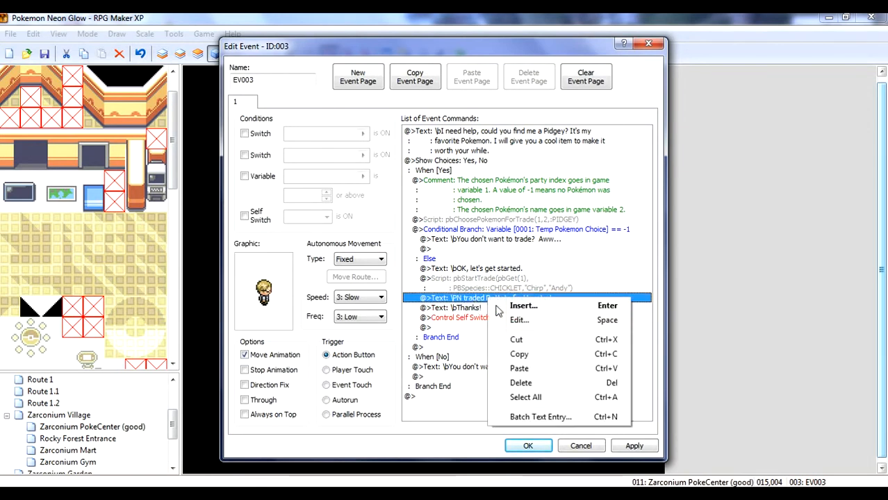
left_click(519, 321)
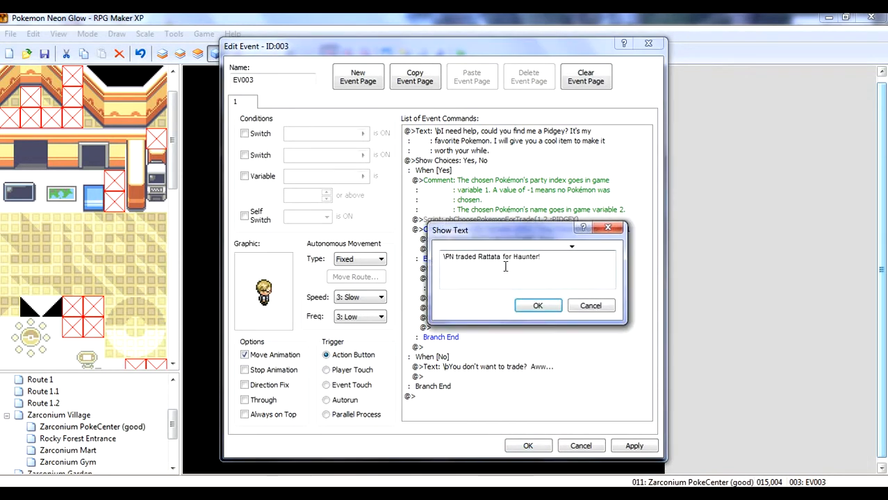
key("BackSpace")
key("BackSpace")
key("BackSpace")
key("BackSpace")
key("BackSpace")
key("BackSpace")
key("BackSpace")
type("Pidgey")
left_click(538, 306)
- Review the "Thanks!" text and the Control Self Switch A command that follow the trade message
left_click(498, 307)
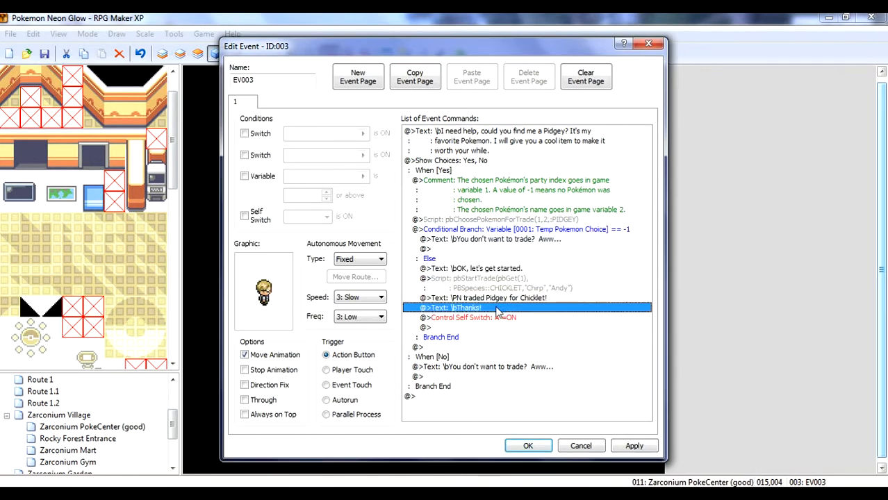
right_click(459, 309)
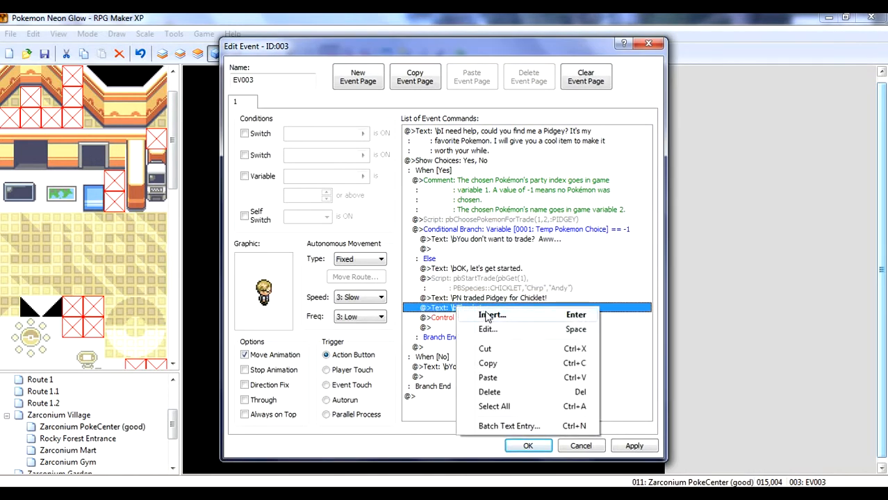
left_click(500, 329)
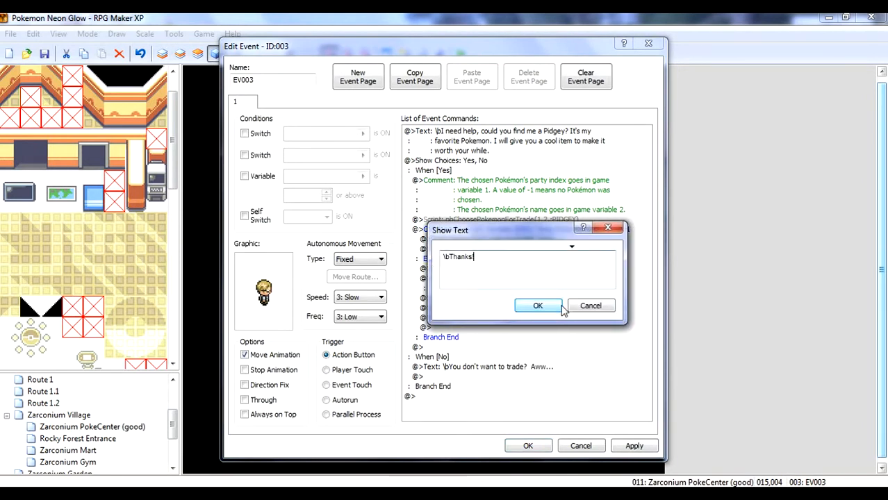
left_click(537, 306)
left_click(510, 347)
left_click(506, 317)
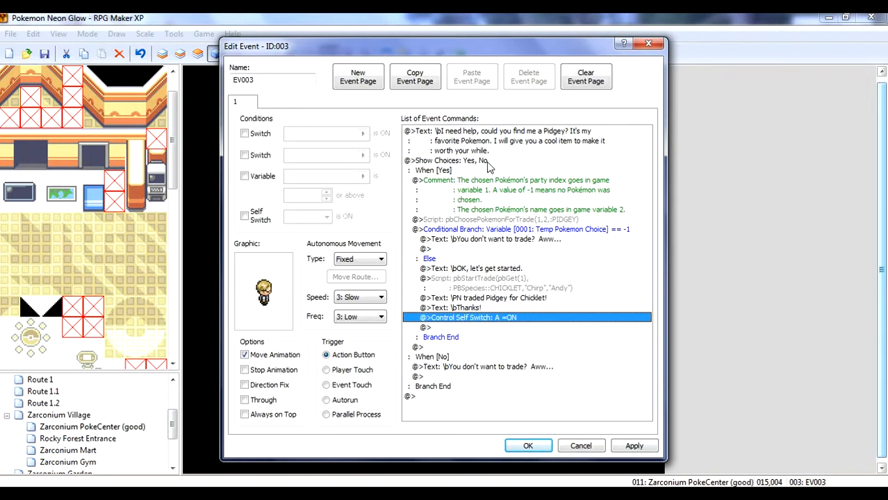
- Review the When [No] branch's declined-trade text and apply the changes made to EV003
left_click(441, 366)
left_click(465, 376)
left_click(489, 358)
left_click(519, 368)
left_click(457, 396)
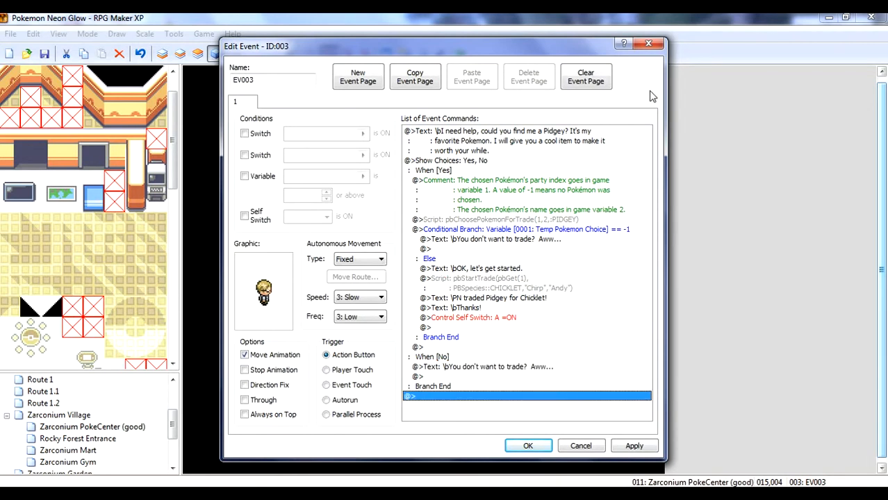
left_click(633, 448)
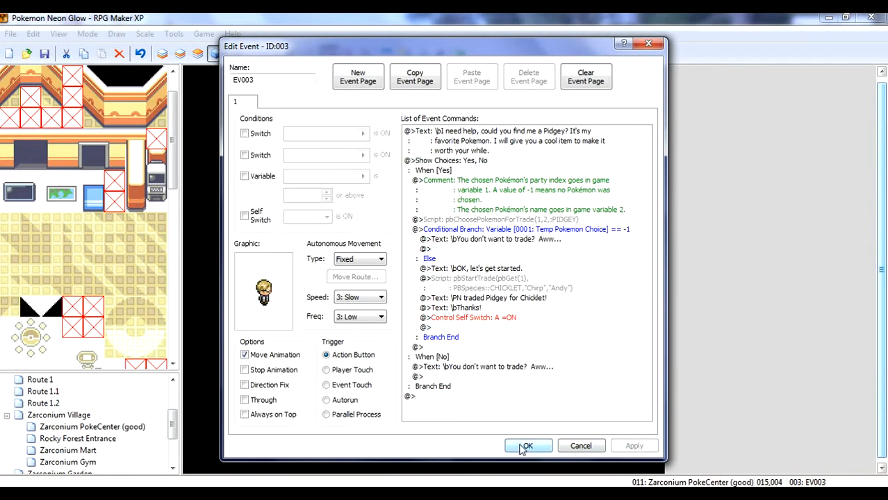
- Replace "cool item" with "Chicklet" in EV003's opening request text, then apply the change and close the event
left_click(517, 140)
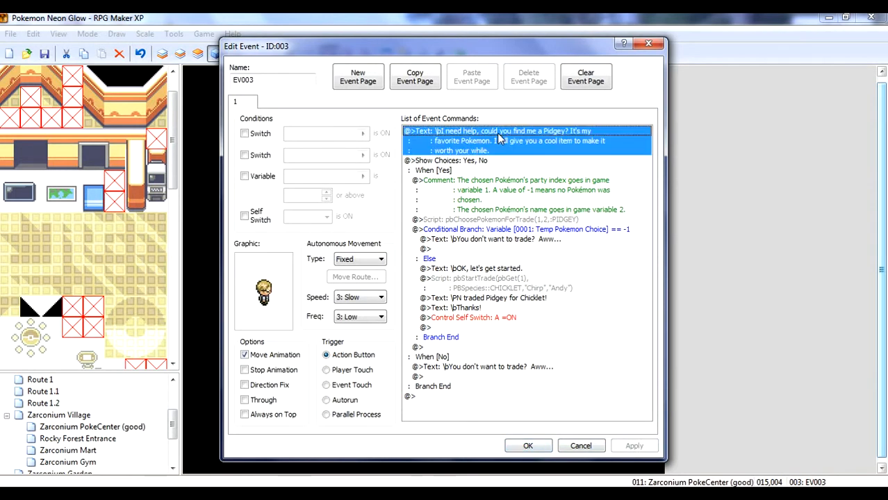
right_click(497, 132)
left_click(531, 158)
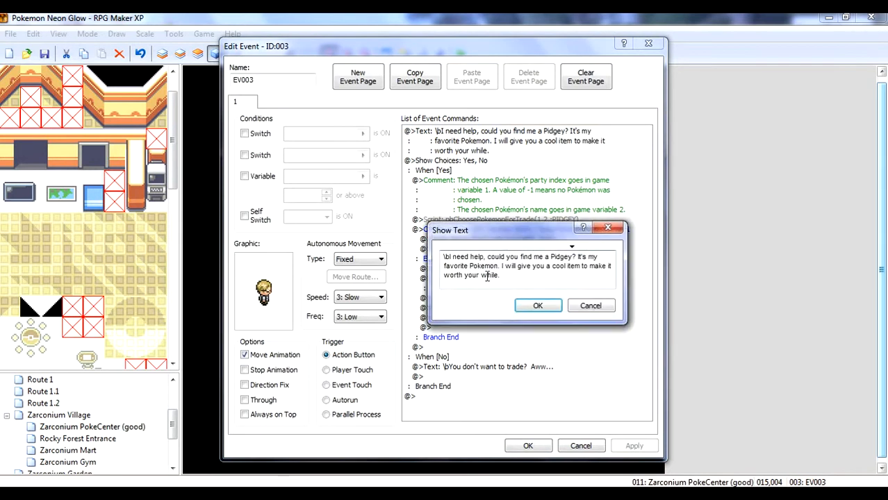
left_click_drag(504, 276, 556, 271)
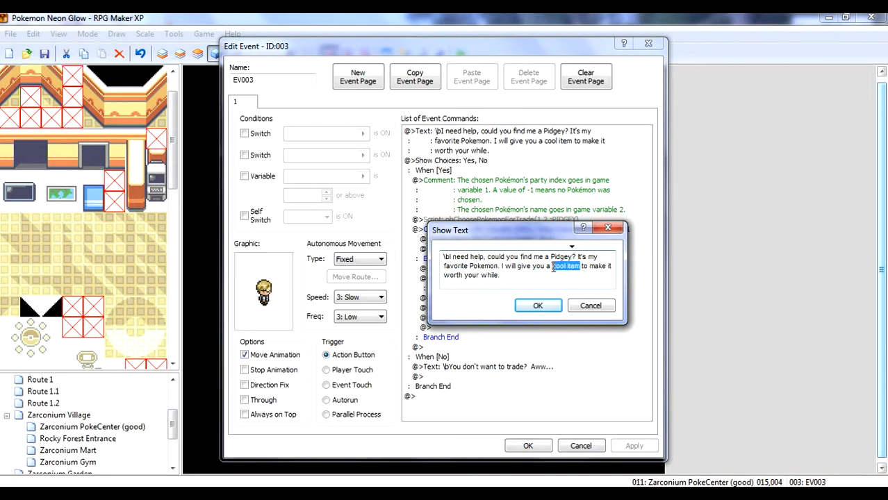
type("Chic")
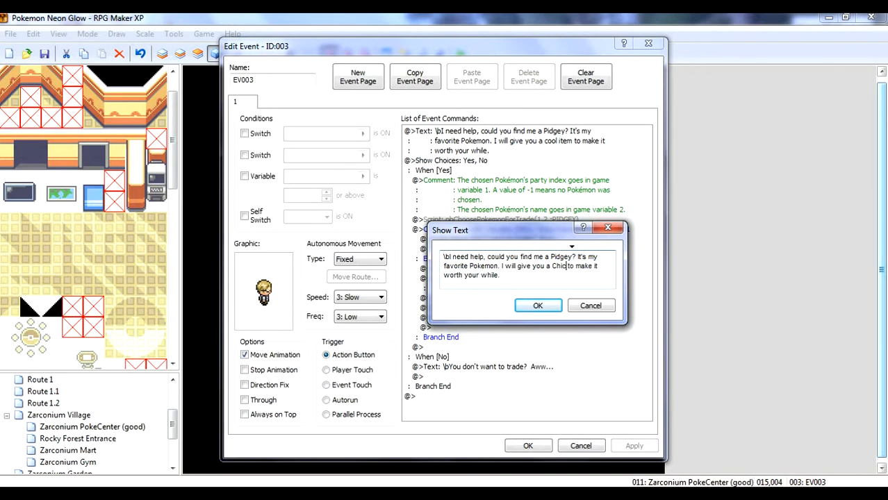
type("klet")
left_click(548, 307)
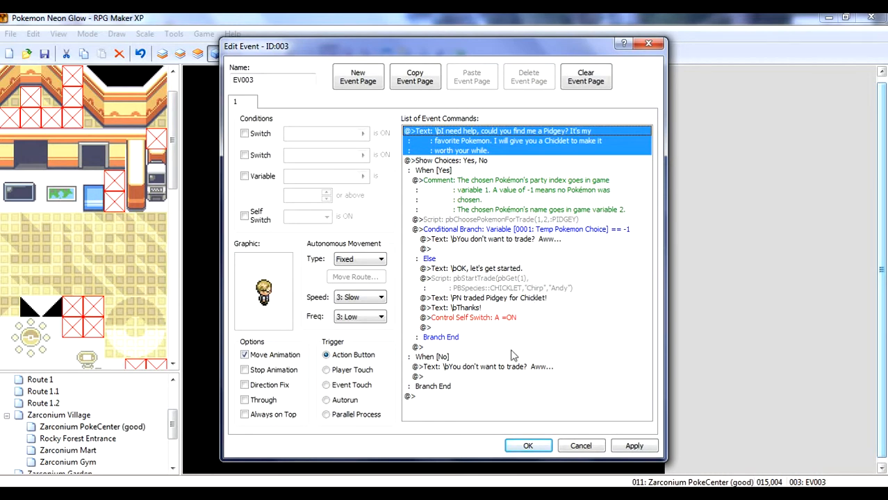
left_click(633, 446)
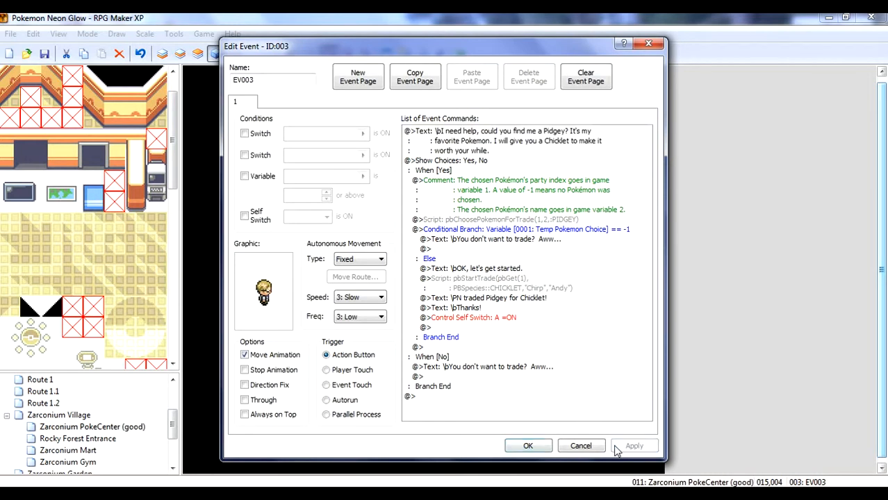
left_click(527, 446)
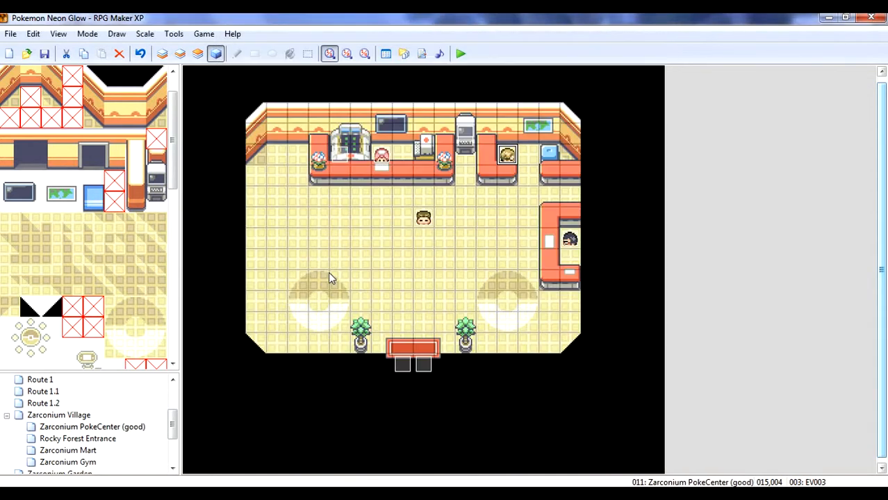
- Copy page 2 of the Trader - Basic event, which holds the "Thanks for trading with me!" text, and close that event
double_click(429, 219)
left_click(262, 104)
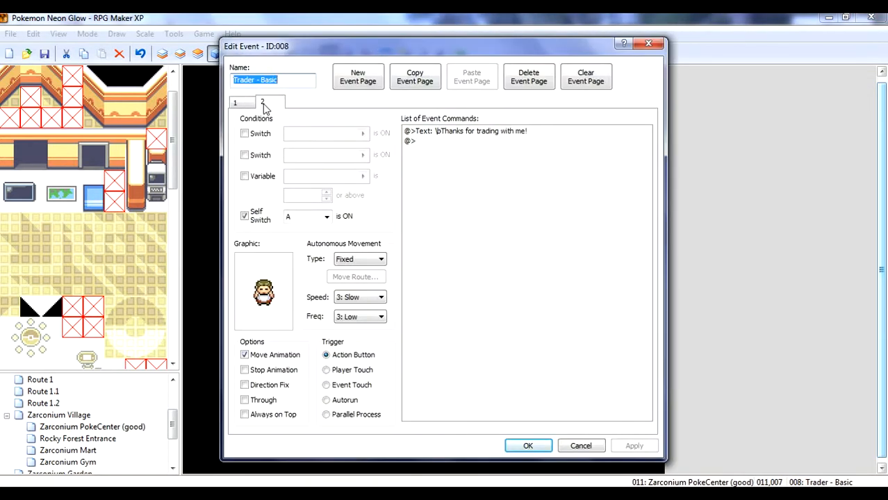
left_click(434, 82)
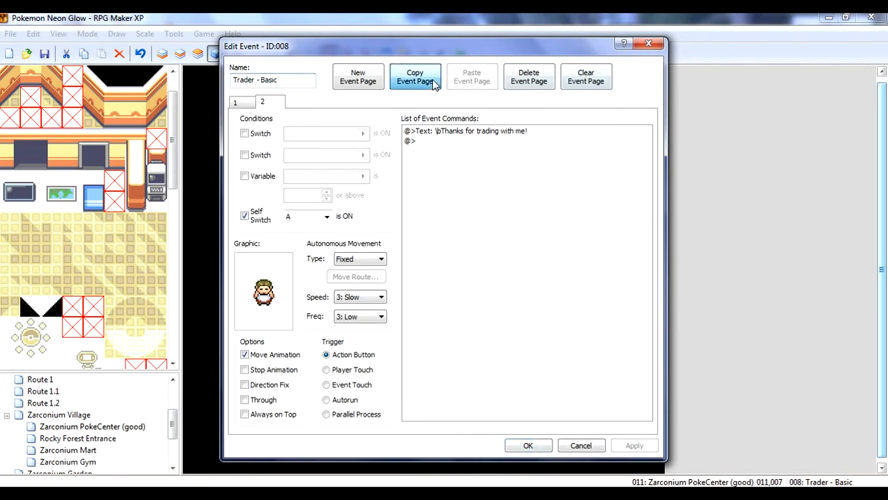
left_click(648, 45)
- Paste the copied event page into EV003 and remove the extra blank page so the pasted page is page 2
double_click(516, 154)
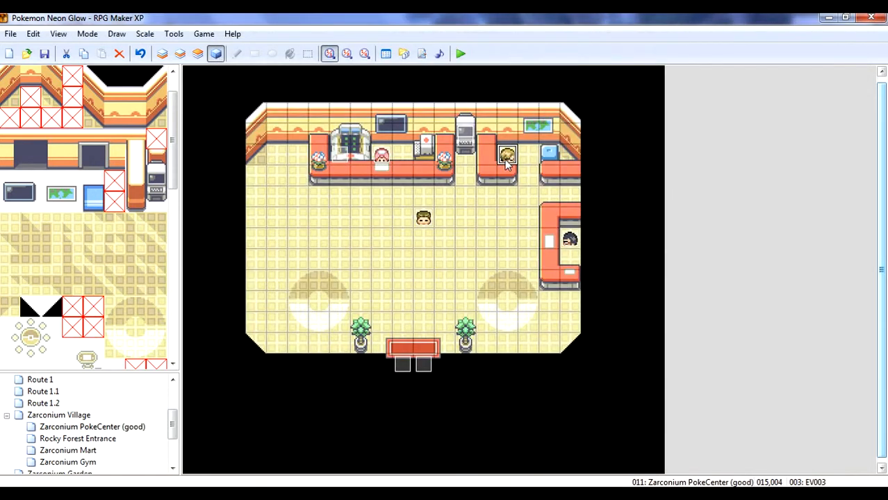
left_click(376, 86)
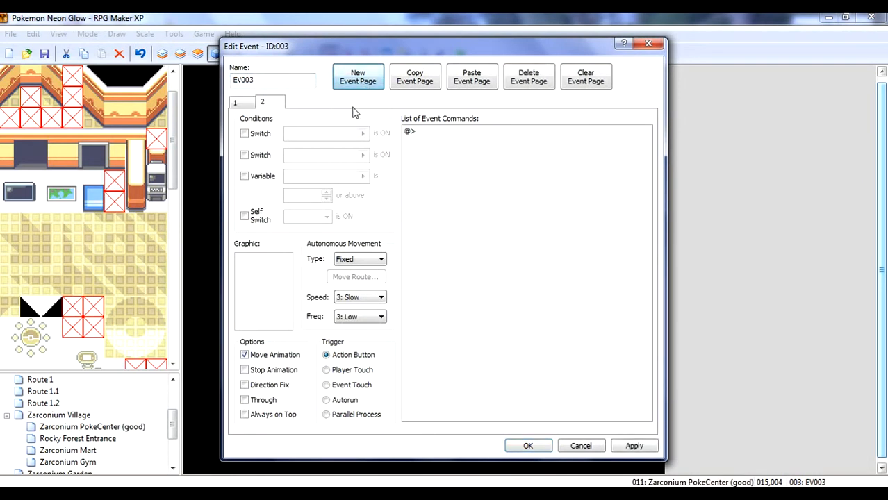
left_click(477, 86)
left_click(275, 102)
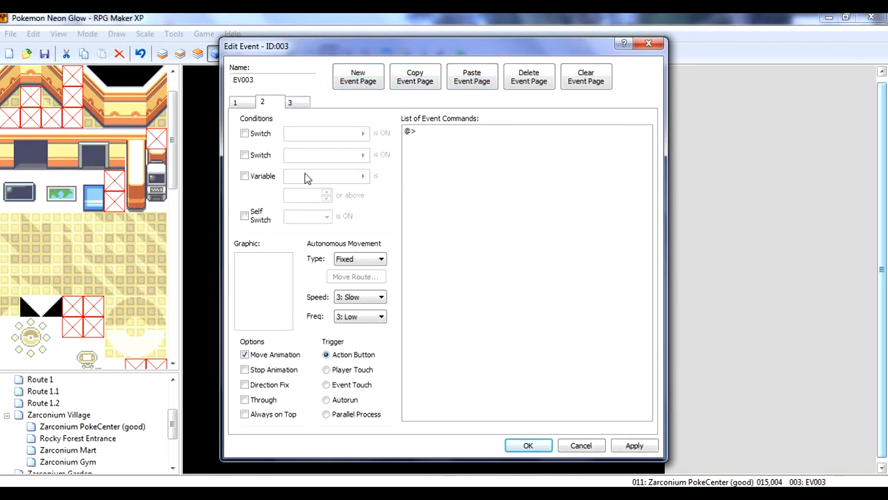
left_click(531, 87)
left_click(237, 102)
left_click(262, 103)
- Set page 2's graphic to NPC 24 with the first pose of the third row, and save EV003
left_click(263, 297)
double_click(263, 297)
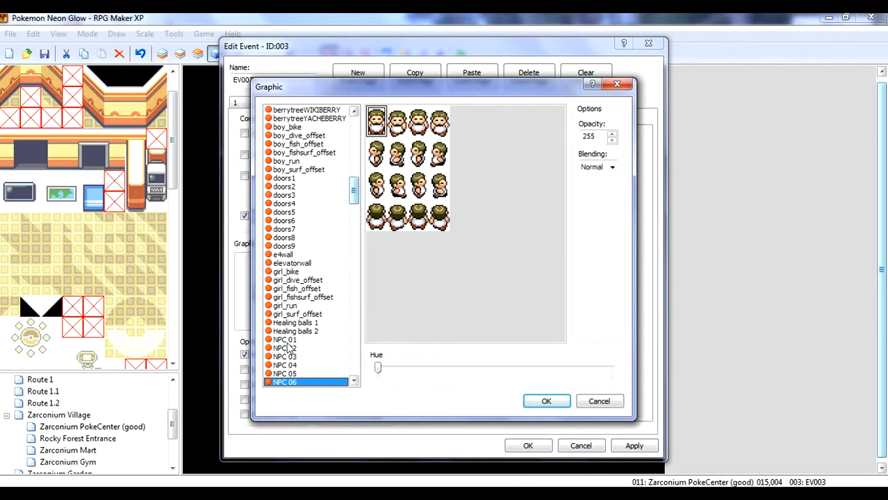
left_click(289, 366)
left_click(289, 374)
left_click(354, 381)
key("Down")
key("Down")
key("Down")
key("Down")
key("Down")
key("Down")
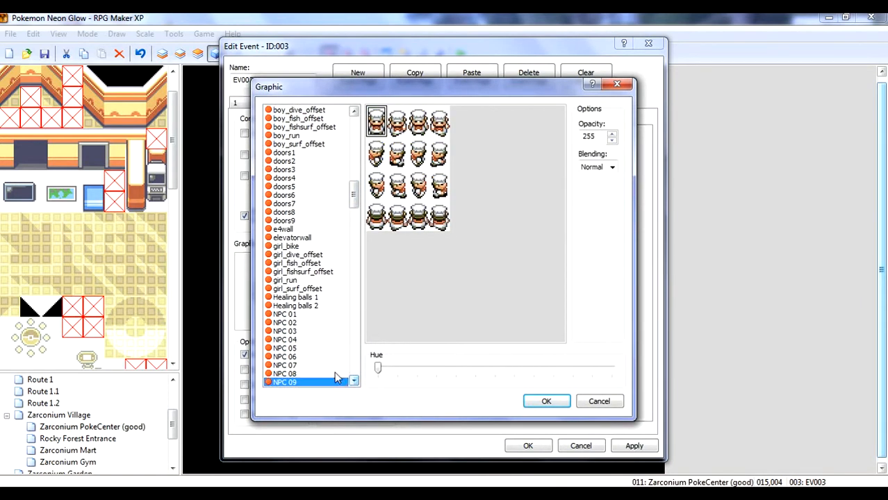
key("Down")
key("Down")
key("Down")
key("Down")
key("Down")
key("Down")
key("Down")
key("Down")
key("Down")
key("Down")
key("Down")
key("Down")
key("Down")
key("Down")
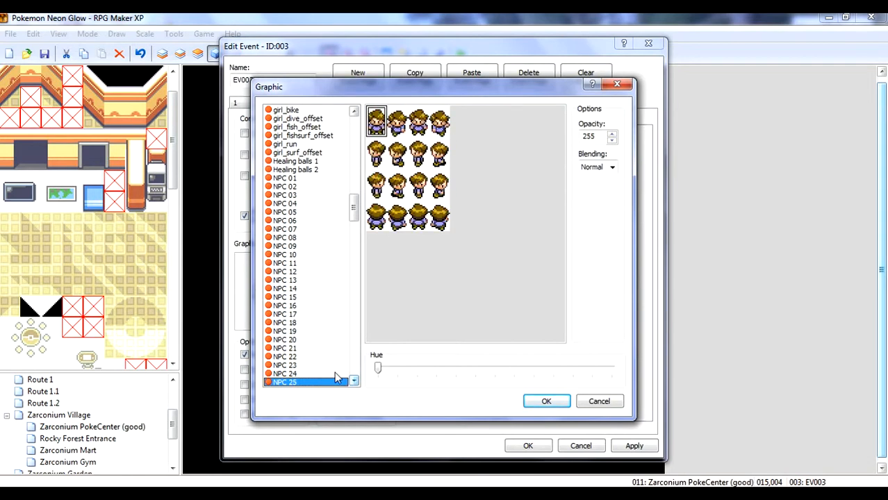
key("Up")
left_click(375, 189)
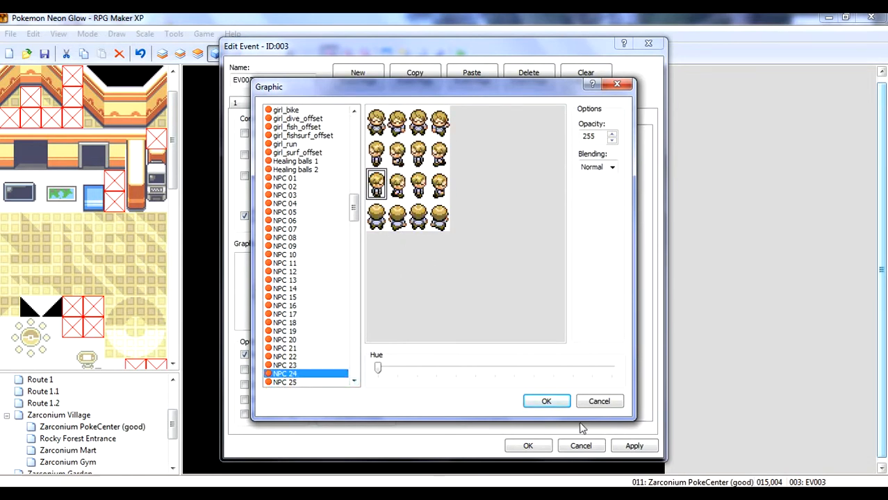
left_click(546, 402)
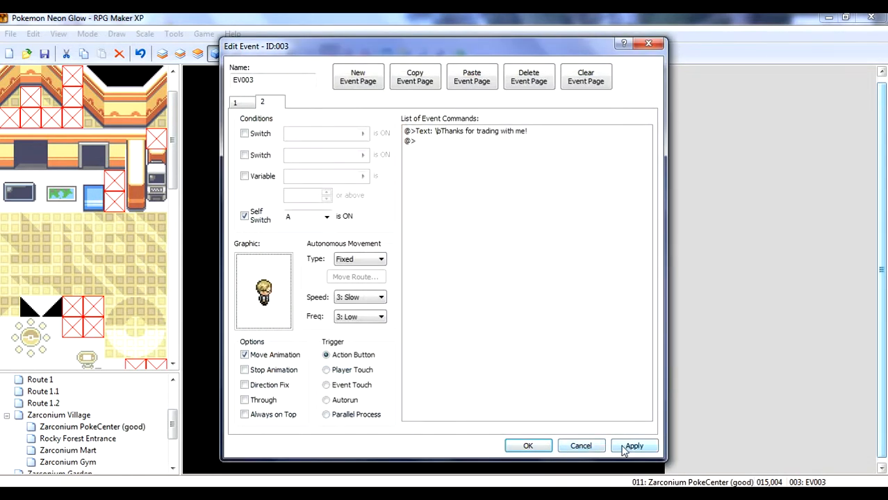
left_click(523, 446)
- Delete the Trader - Basic event from the middle of the Zarconium PokeCenter map
left_click(423, 217)
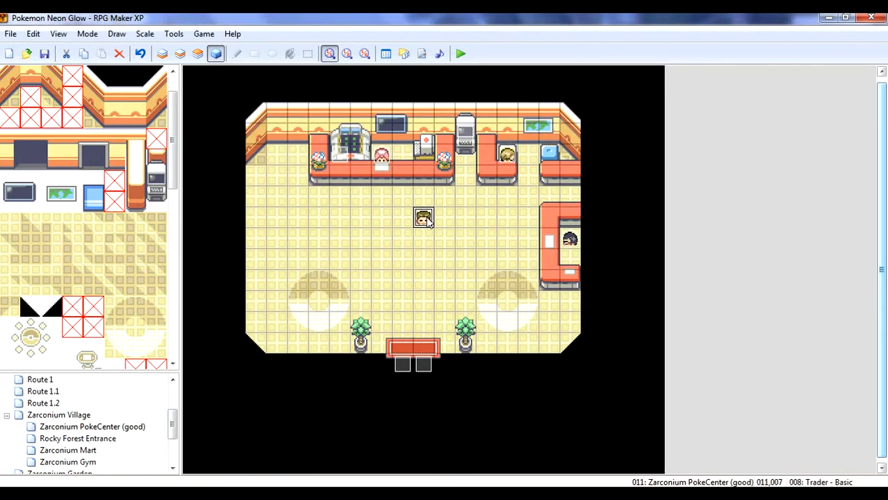
right_click(425, 217)
left_click(475, 288)
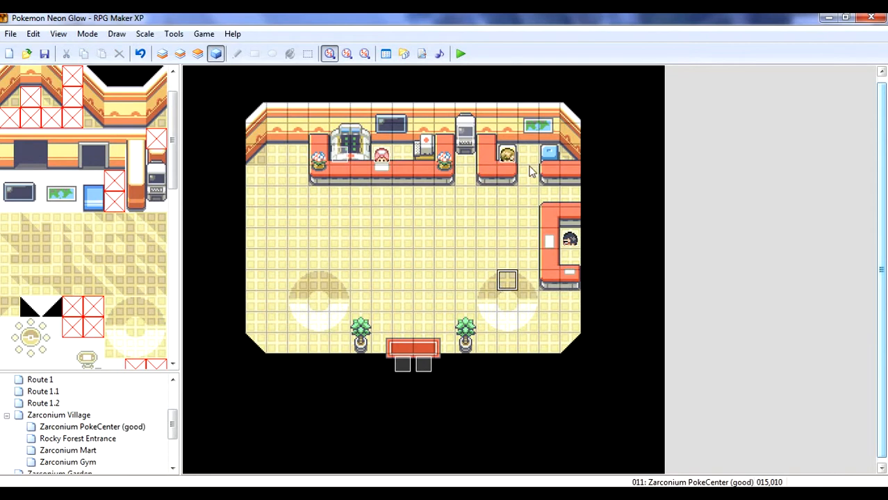
left_click(503, 242)
left_click(402, 238)
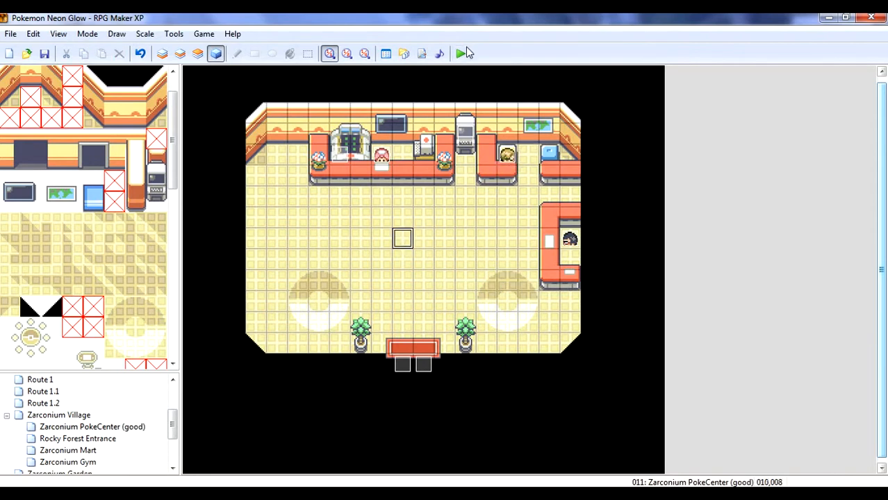
- Start a playtest of the project and continue the saved game in Zarconium Village
left_click(462, 55)
left_click(408, 291)
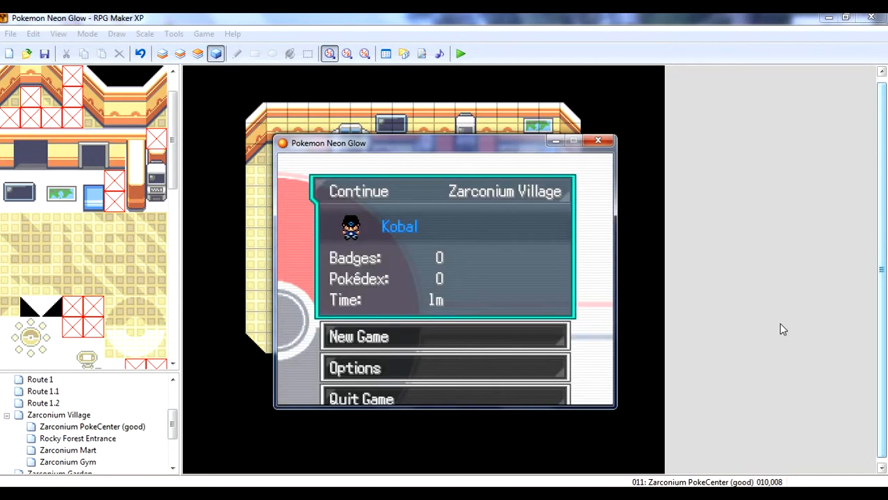
key("Return")
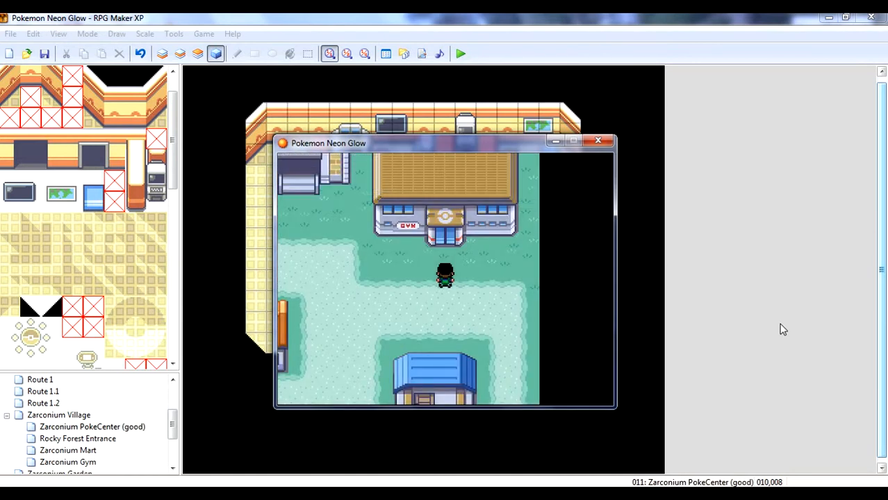
key("Escape")
key("Down")
key("Down")
key("Down")
key("Down")
key("Down")
key("Return")
key("Down")
key("Down")
key("Down")
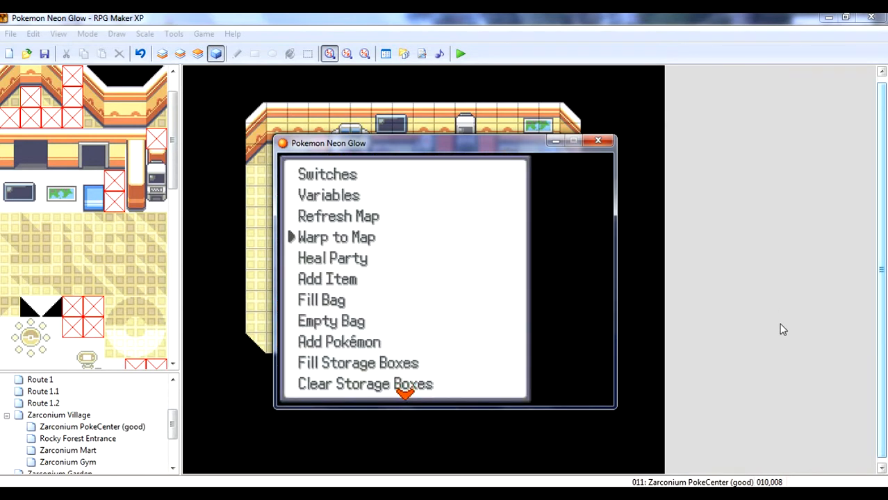
key("Escape")
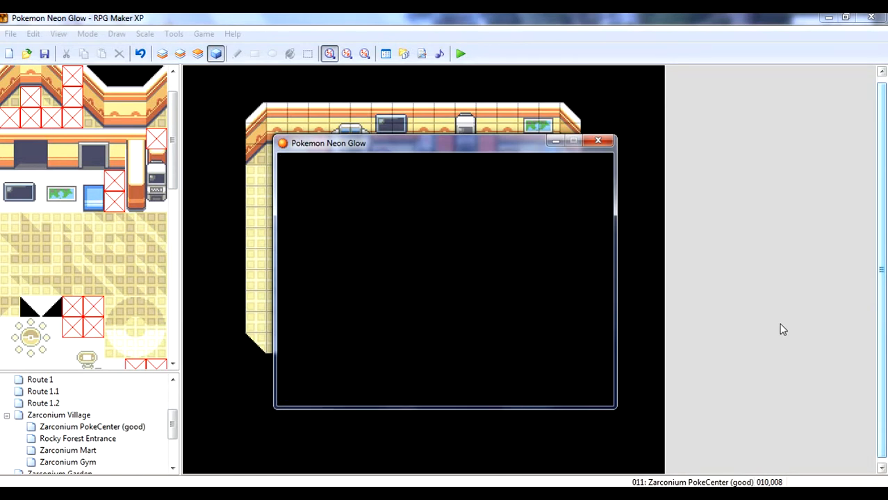
- Open the playtest's Debug options and bring up the Add Pokémon species list
key("Return")
key("Escape")
key("Return")
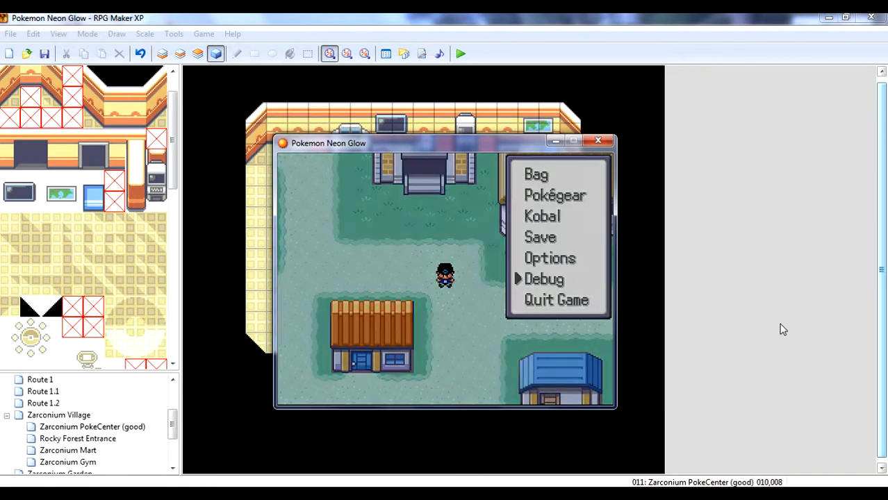
key("Down")
key("Down")
key("Down")
key("Down")
key("Down")
key("Down")
key("Down")
key("Down")
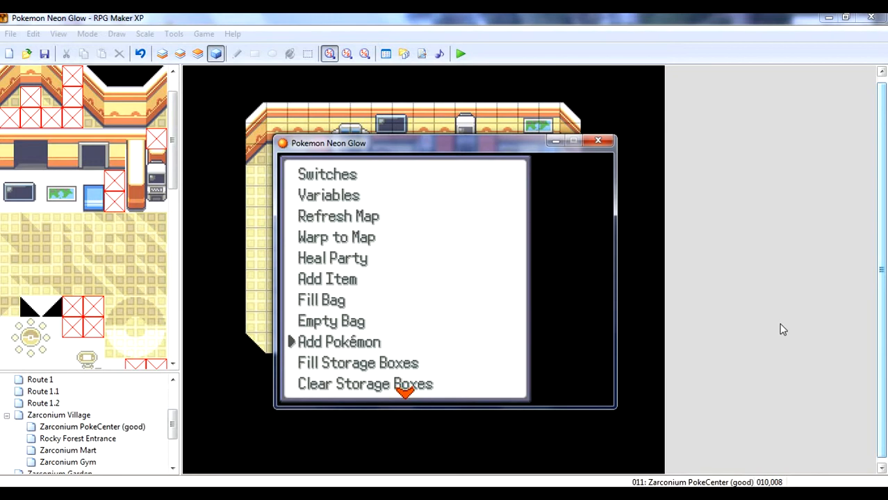
key("Return")
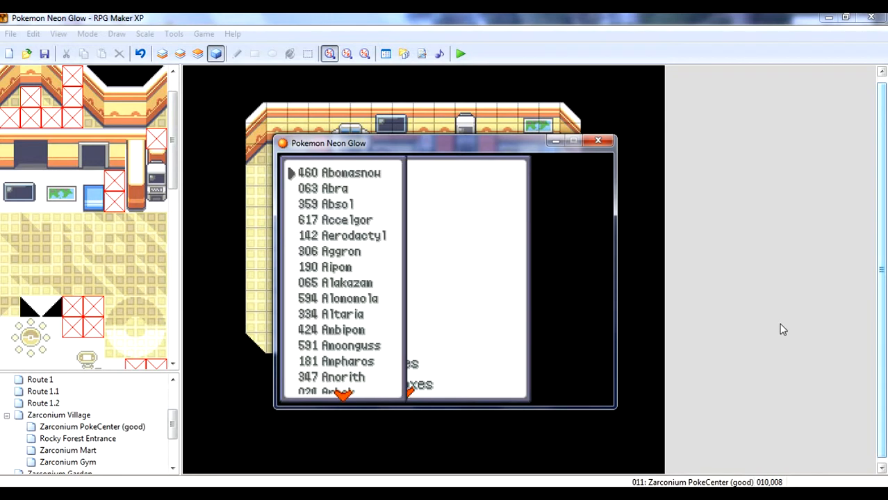
- Add a level 5 Pidgey to the party, decline the nickname, and return to the village map
key("Down")
key("Down")
key("Down")
key("Down")
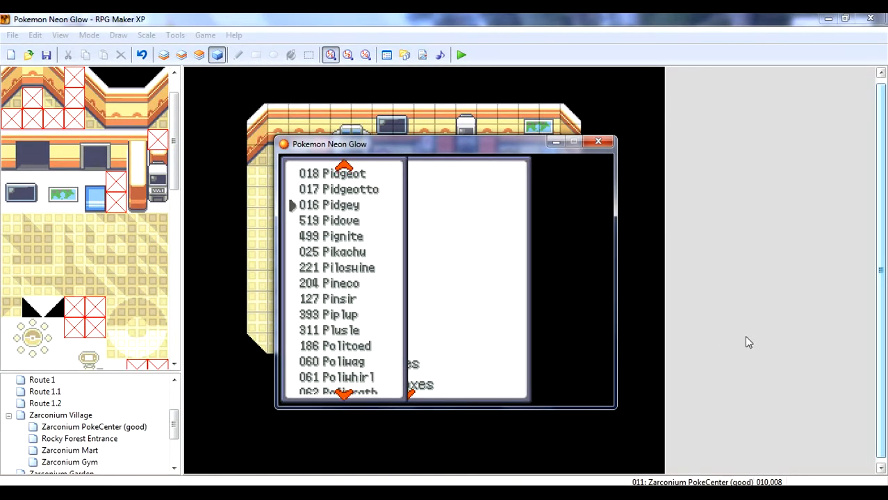
key("Return")
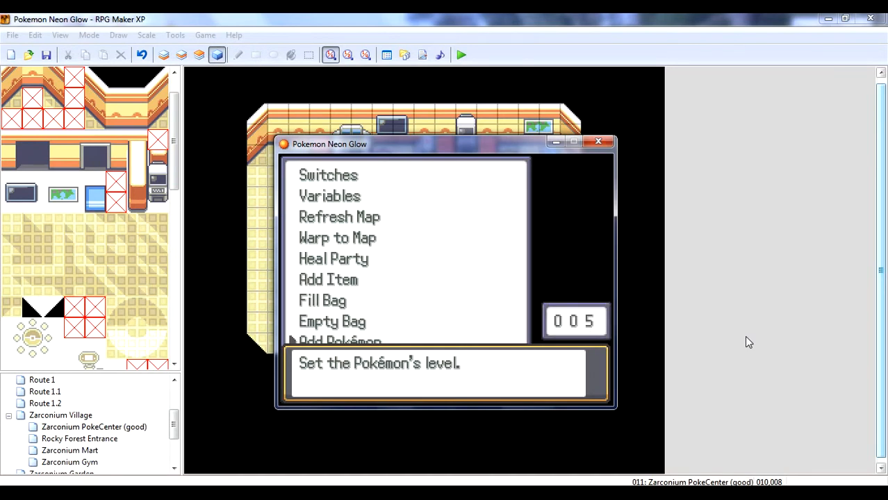
key("Return")
key("Return")
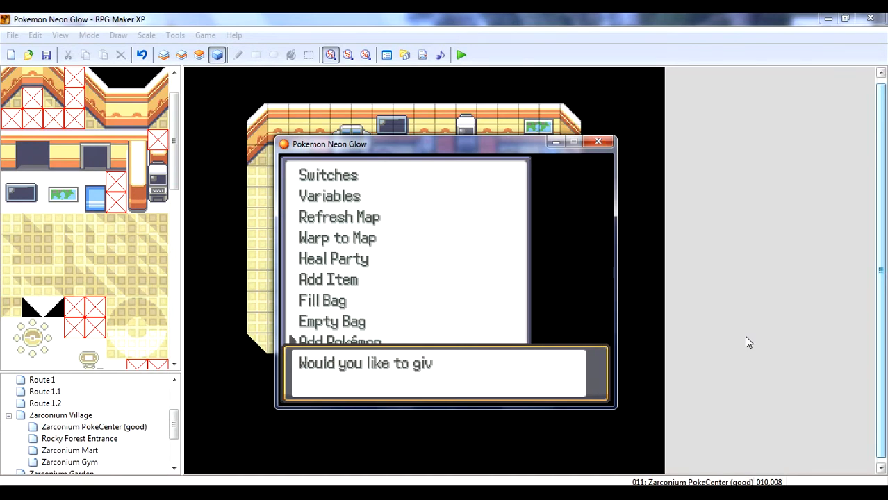
key("Down")
key("Return")
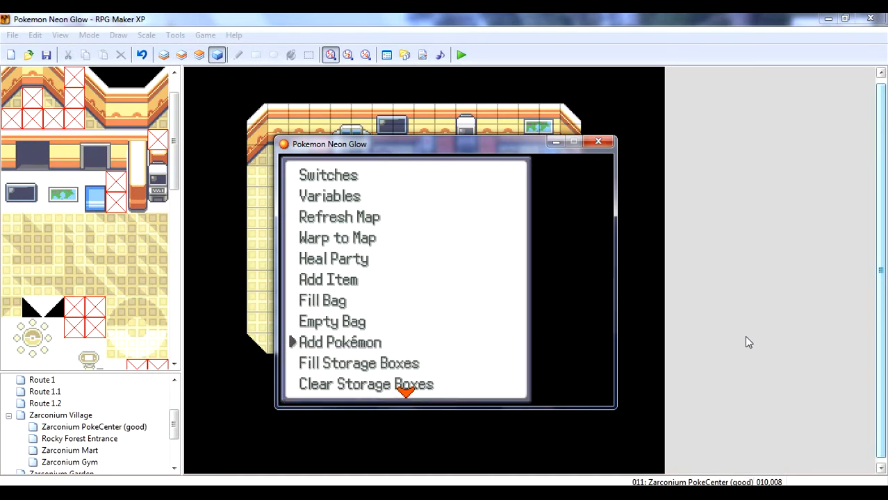
key("Escape")
key("Escape")
- Walk the player through Zarconium Village to the bald man at the PokeCenter door
key("Left")
key("Left")
key("Up")
key("Left")
key("Left")
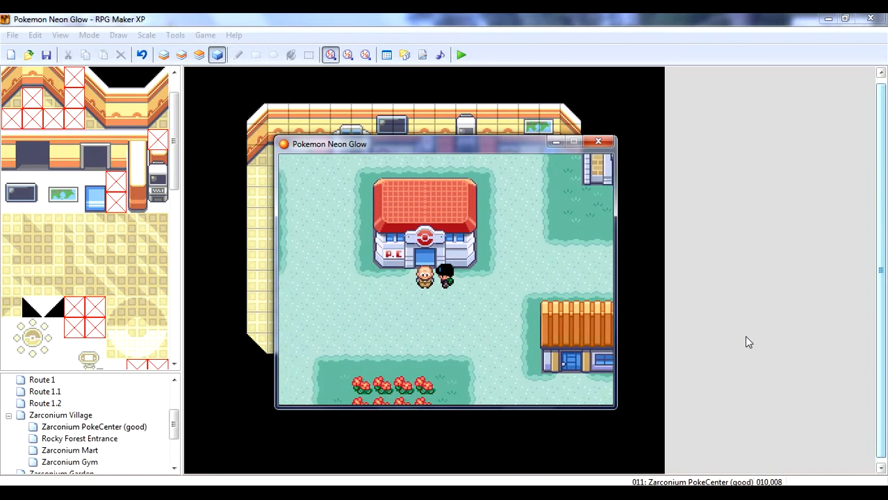
key("Down")
key("Up")
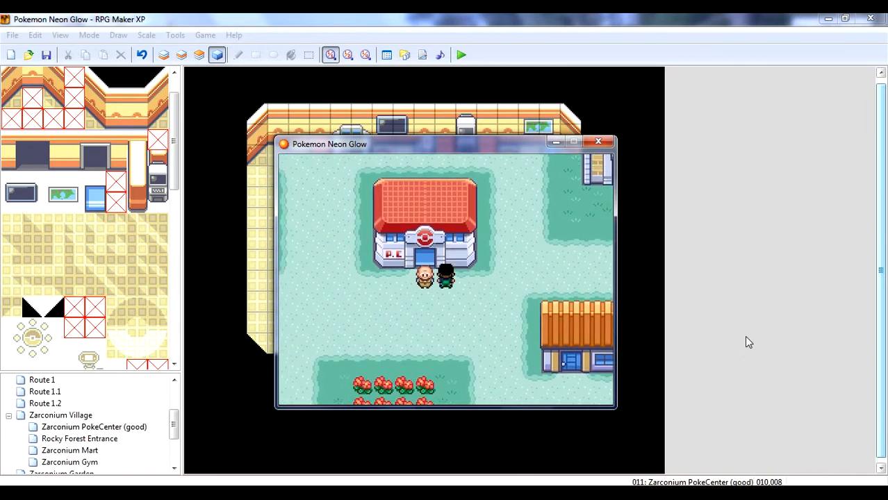
key("Right")
key("Right")
key("Left")
key("Right")
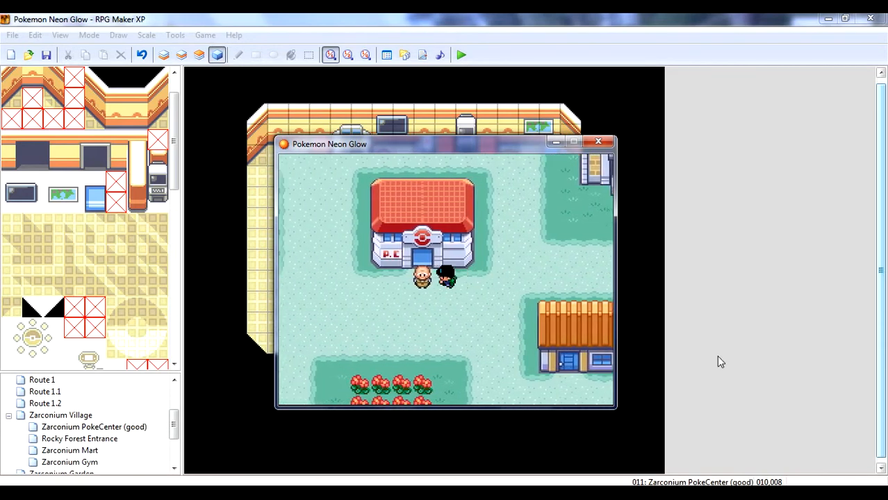
key("Right")
key("Right")
key("Up")
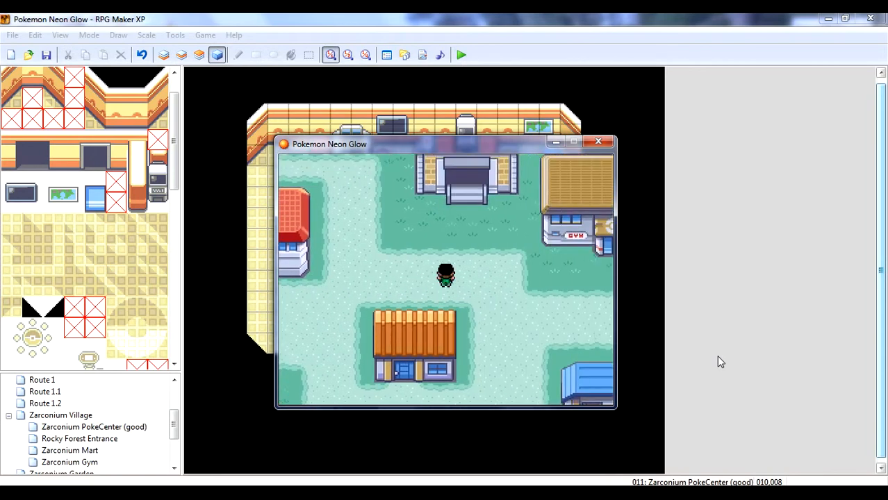
key("Left")
key("Down")
key("Up")
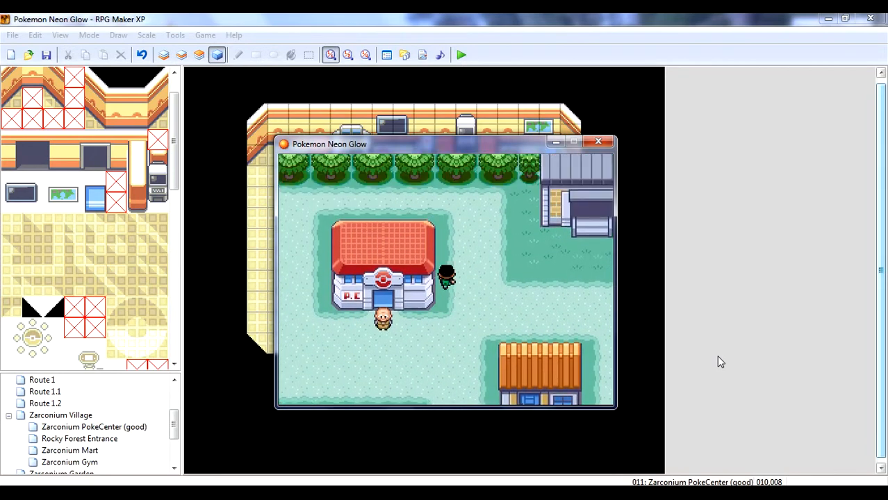
key("Right")
key("Down")
key("Left")
key("Down")
key("Left")
key("Up")
key("Up")
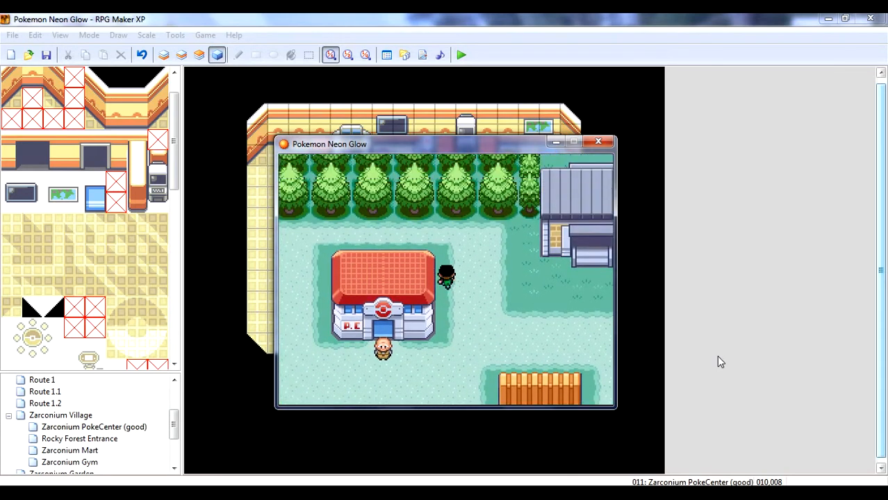
key("Down")
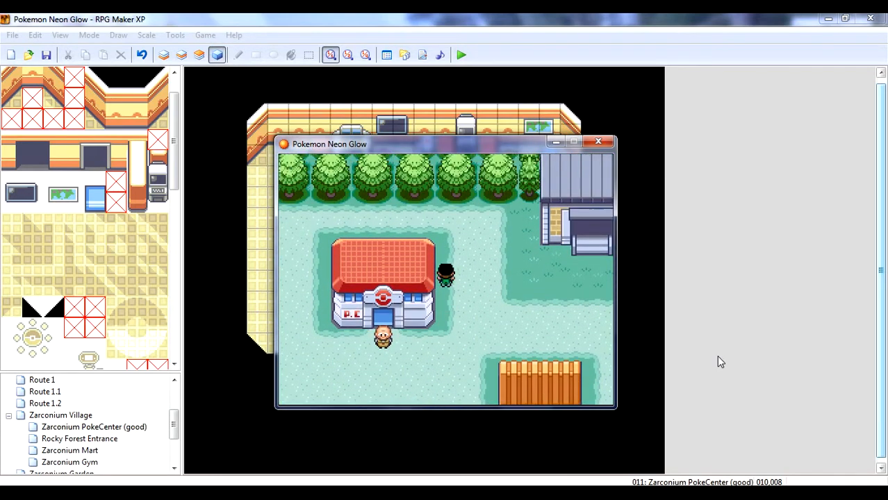
key("Up")
- Approach the bald man at the PokeCenter door and advance through his whole village tour dialogue
key("Left")
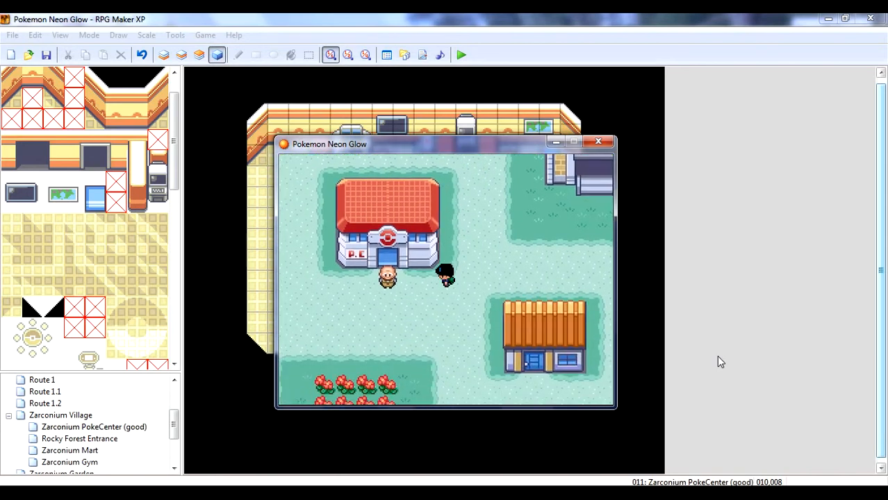
key("Left")
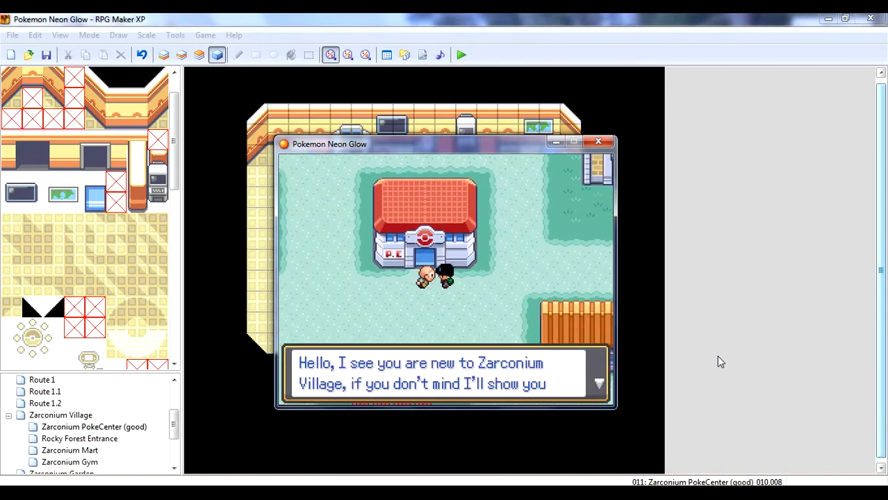
key("Return")
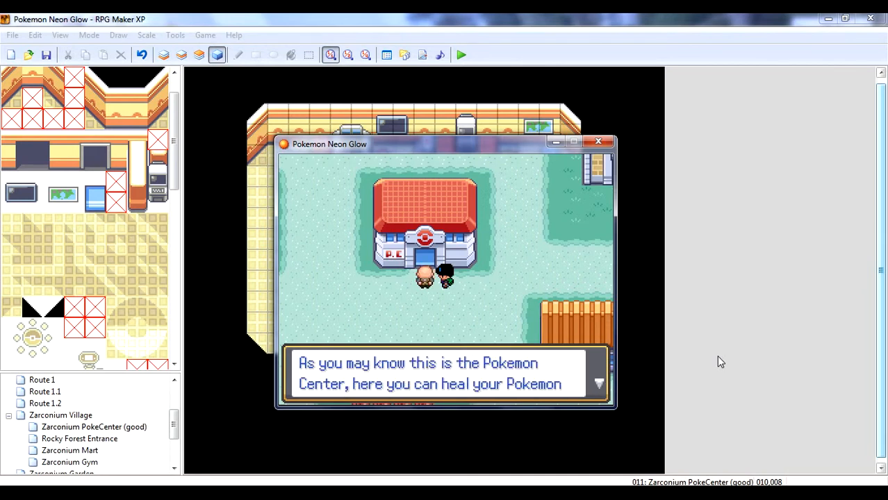
key("Return")
key("Return")
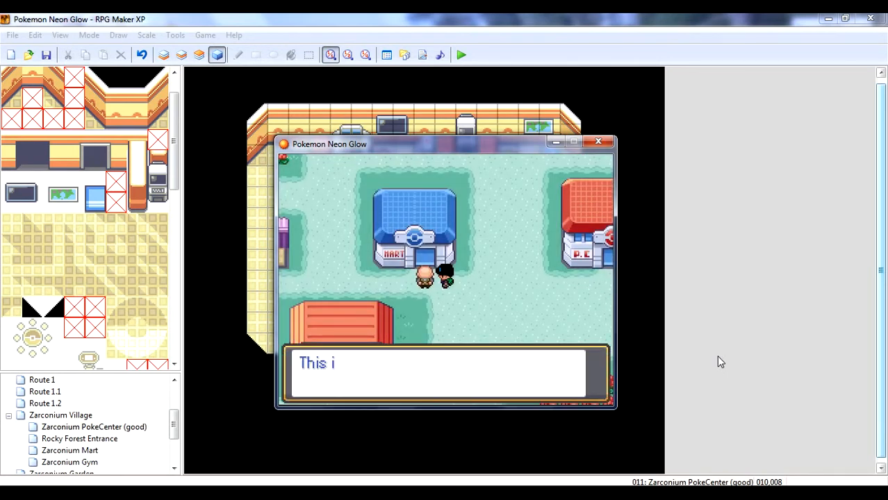
key("Return")
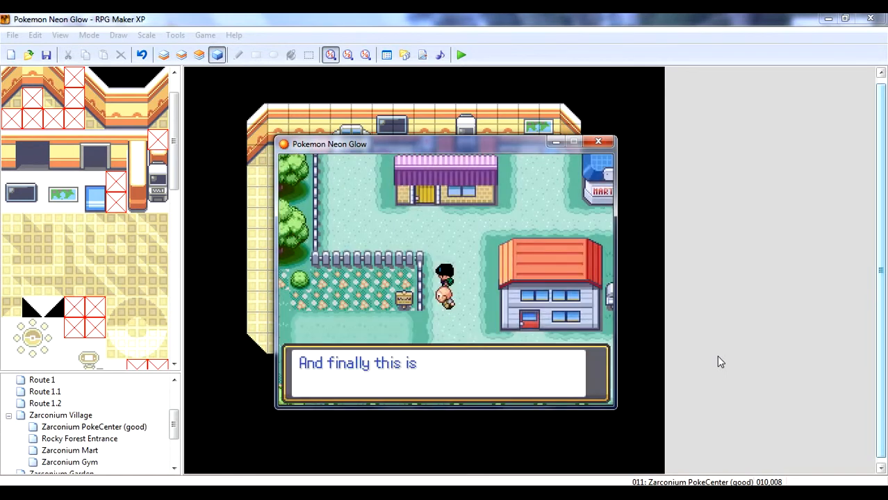
key("Return")
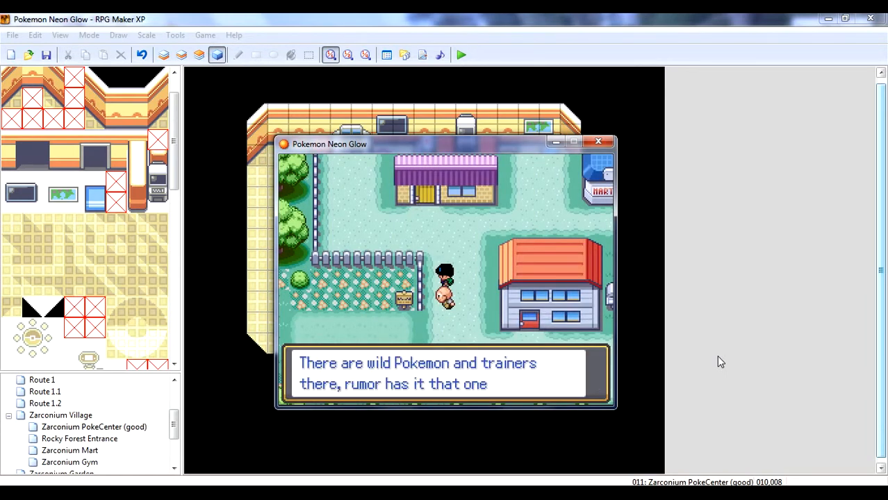
key("Return")
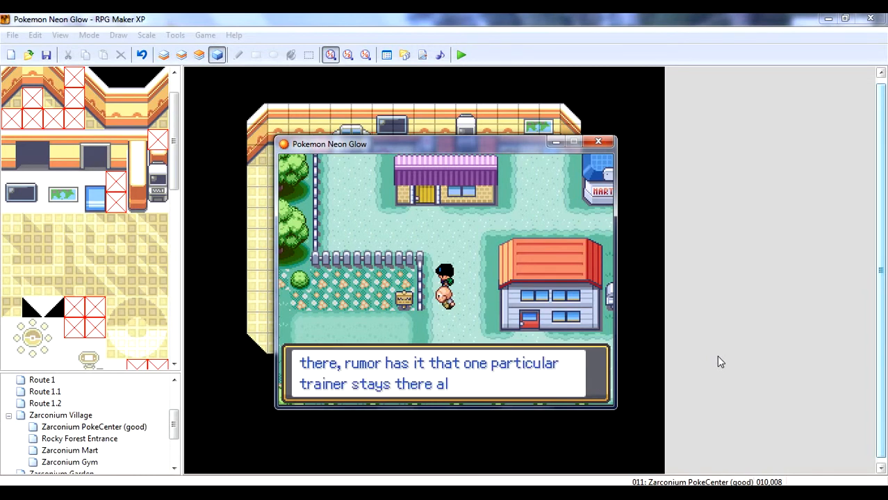
key("Return")
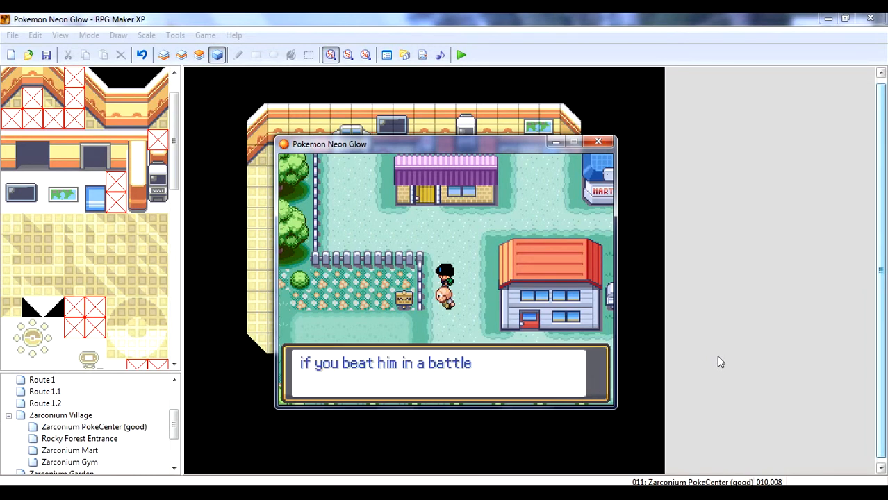
key("Return")
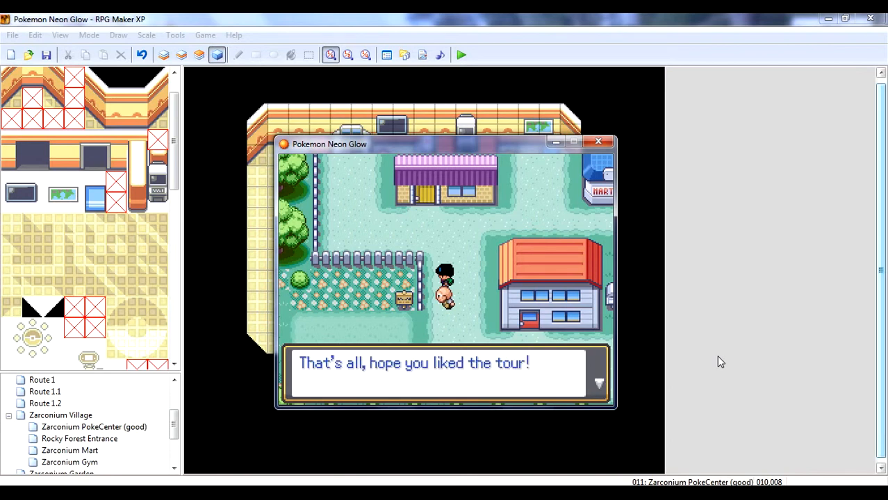
key("Return")
key("Return")
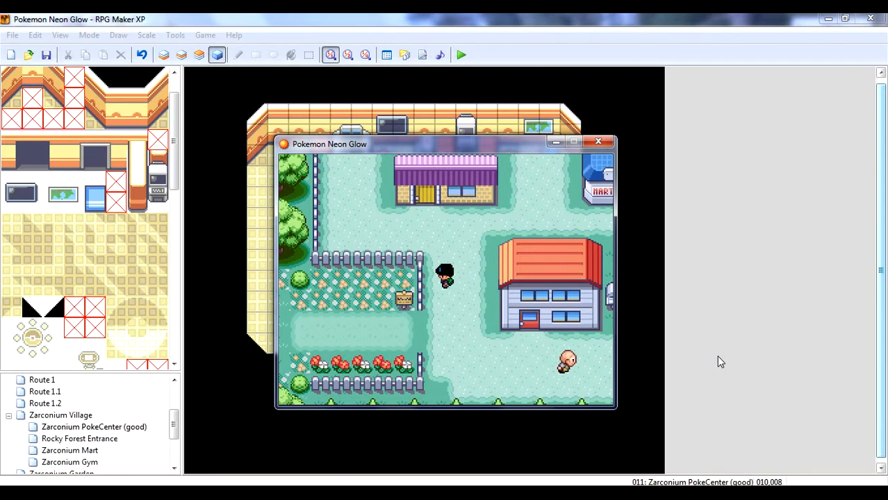
- Walk back from the end of the tour to the PokeCenter and enter it
key("Right")
key("Up")
key("Right")
key("Right")
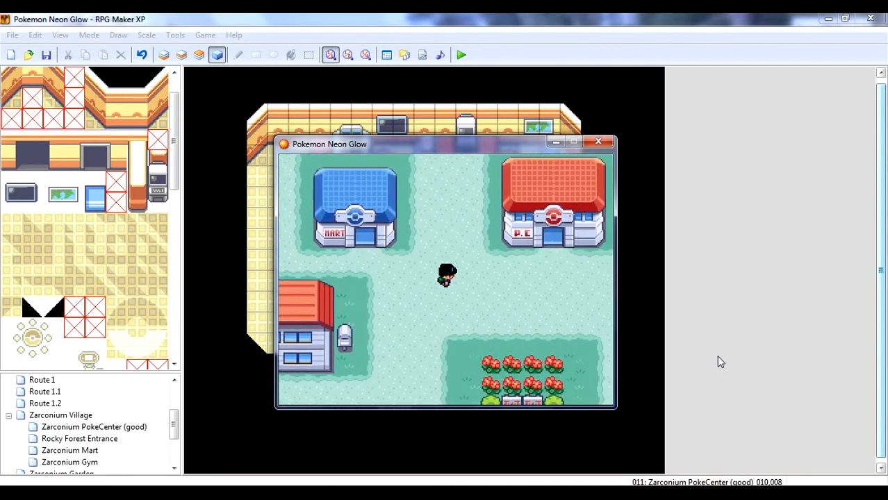
key("Up")
key("Up")
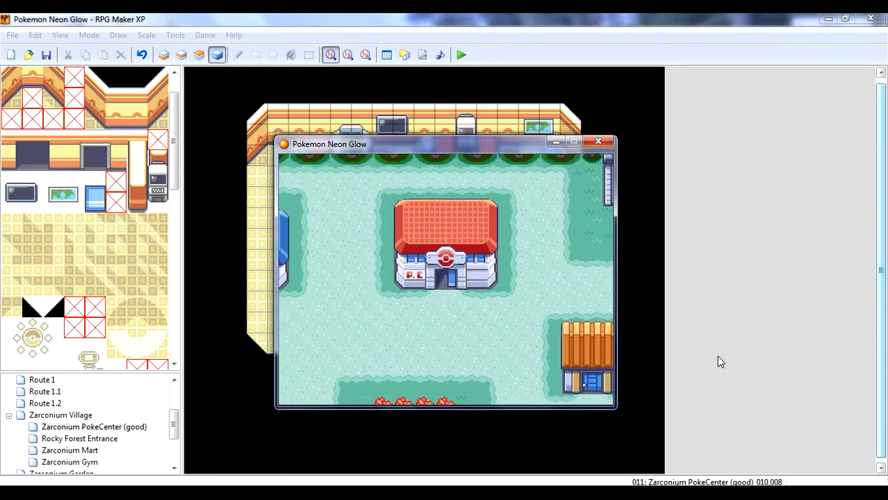
key("Up")
key("Up")
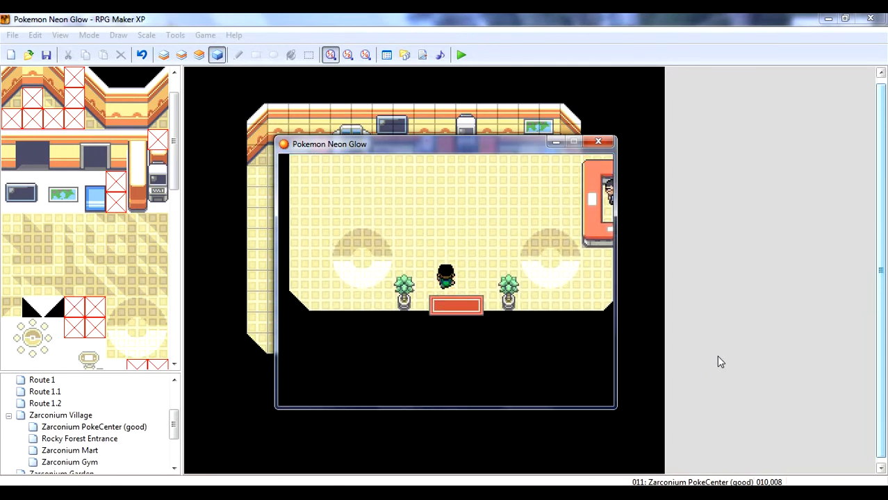
- Walk the player through the PokeCenter and behind the counter to stand beside the blond trader
key("Up")
key("Up")
key("Up")
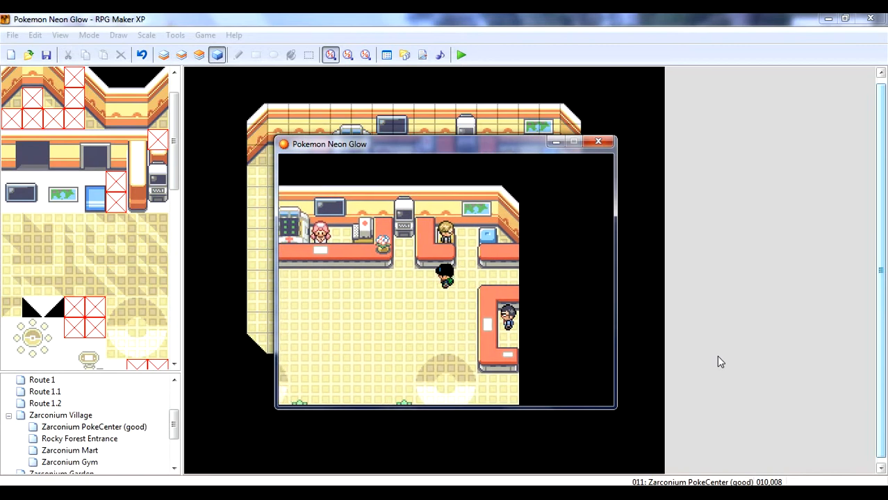
key("Right")
key("Up")
key("Up")
key("Right")
key("Left")
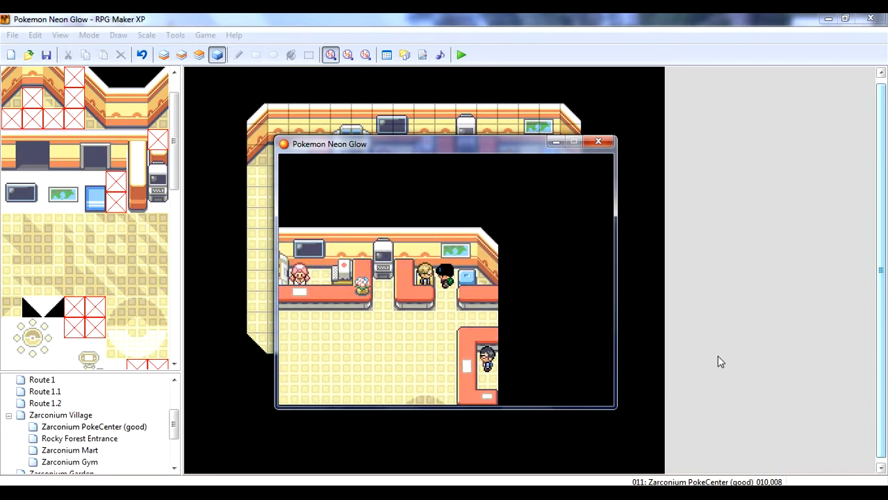
- Talk to the blond trader and accept the offer to trade a Pidgey for a Chicklet
key("c")
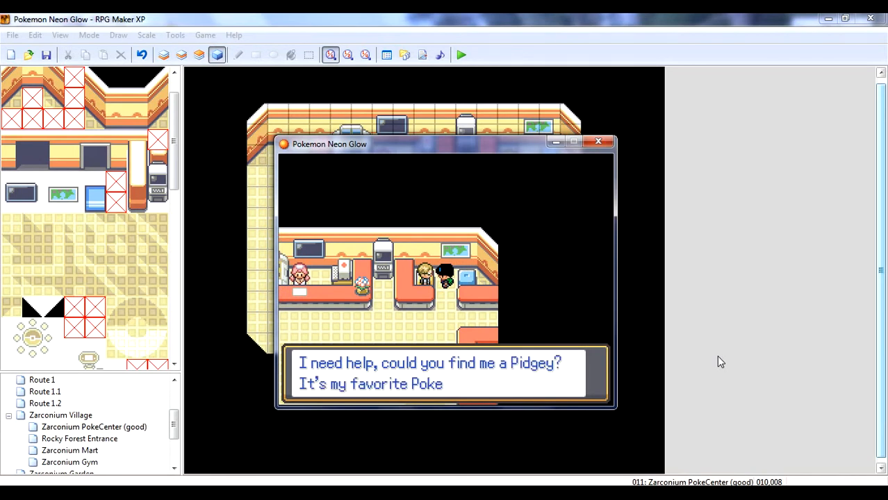
key("c")
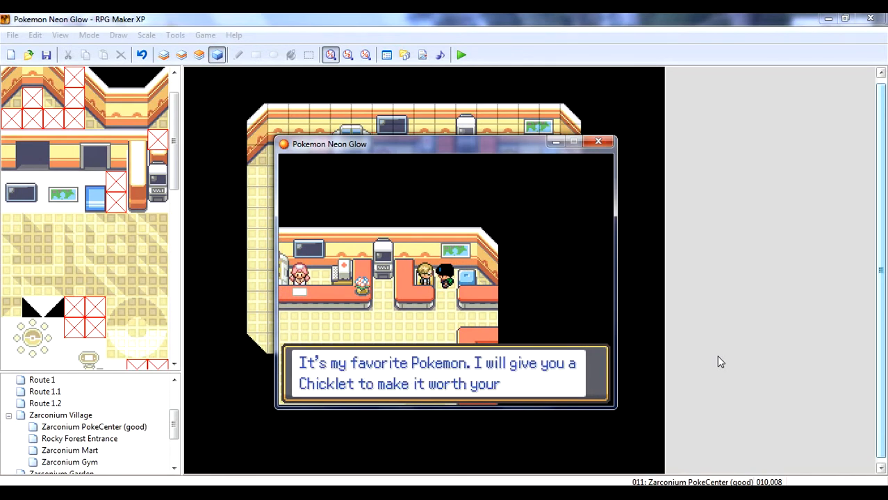
key("c")
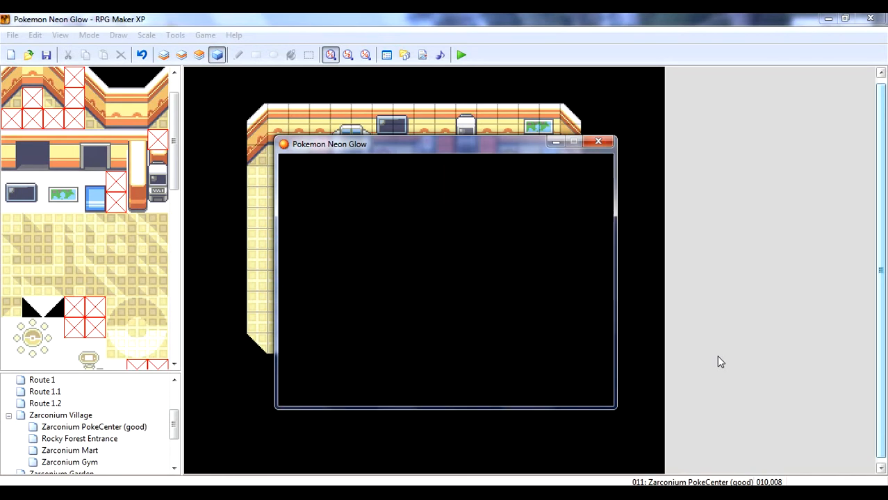
- Try to offer the level 5 Pidgey for the trade, and cancel out of the party selection
key("Down")
key("Up")
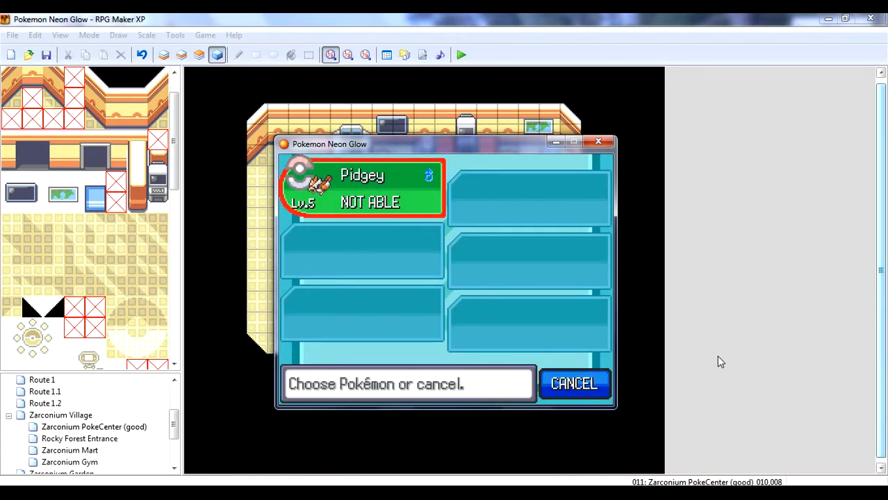
key("c")
key("c")
key("Down")
key("c")
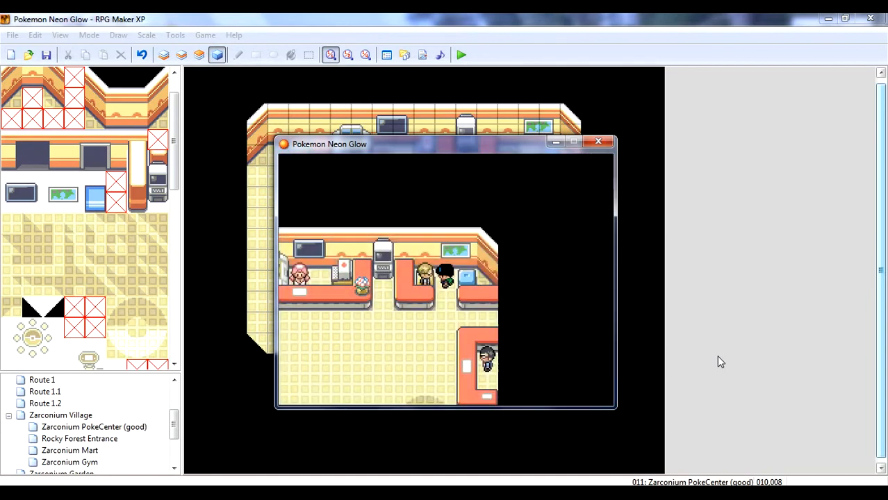
key("c")
- Close the playtest, open the blond trader's event, and examine its Pidgey selection and trade commands
left_click(597, 142)
double_click(511, 161)
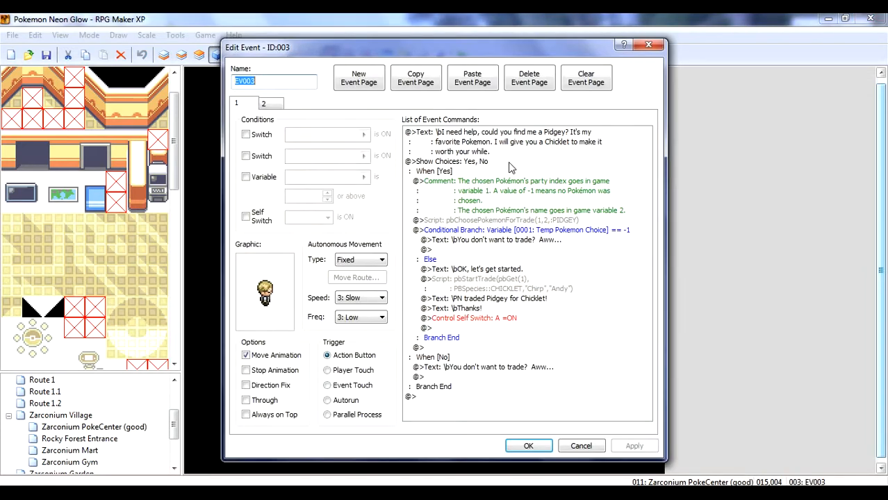
left_click(535, 193)
left_click(527, 210)
left_click(532, 221)
left_click(510, 242)
left_click(527, 211)
left_click(529, 192)
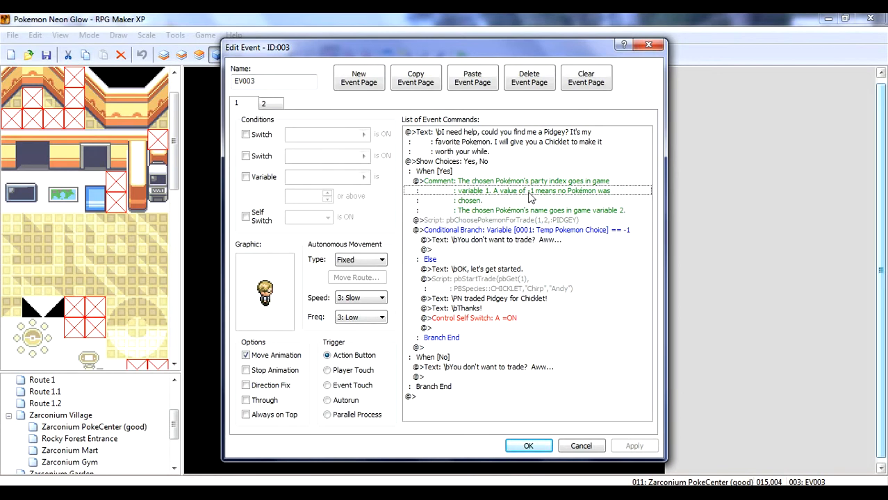
left_click(523, 289)
left_click(529, 269)
left_click(533, 300)
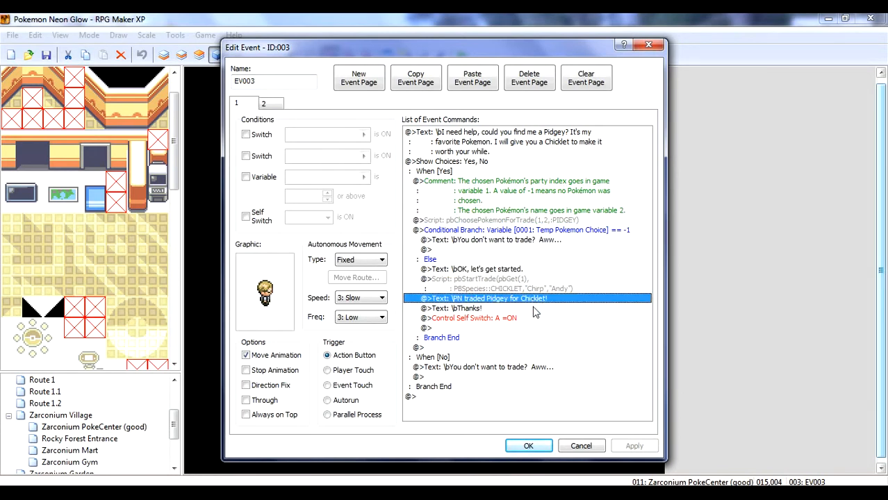
- Examine the comment about game variables 1 and 2 and the pbChoosePokemonForTrade script below it
left_click(543, 200)
left_click(549, 191)
left_click(573, 192)
left_click(555, 206)
left_click(528, 191)
left_click(521, 200)
left_click(525, 192)
left_click(534, 202)
left_click(537, 210)
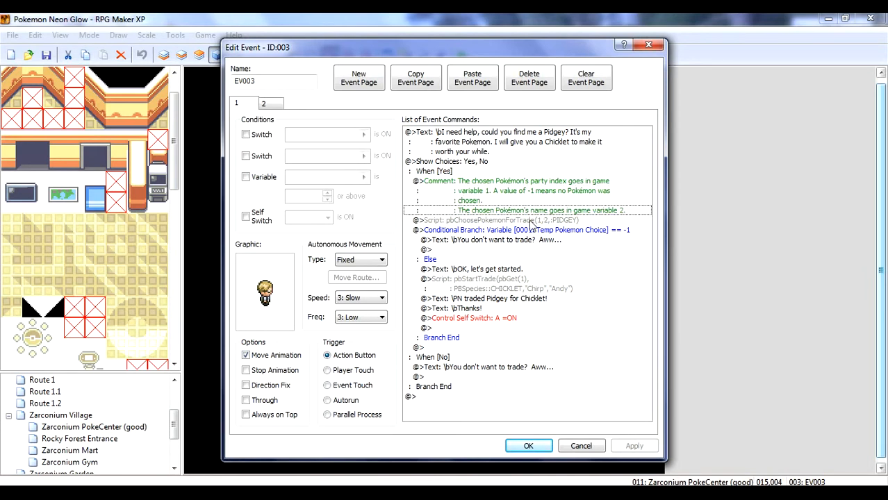
left_click(531, 220)
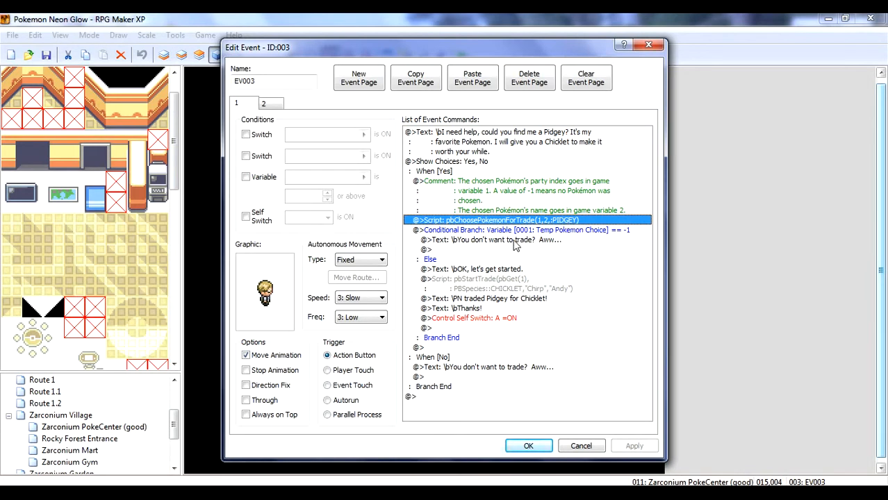
- Review the event commands in order, from the opening Pidgey request through the trade script to the thank-you text
left_click(523, 148)
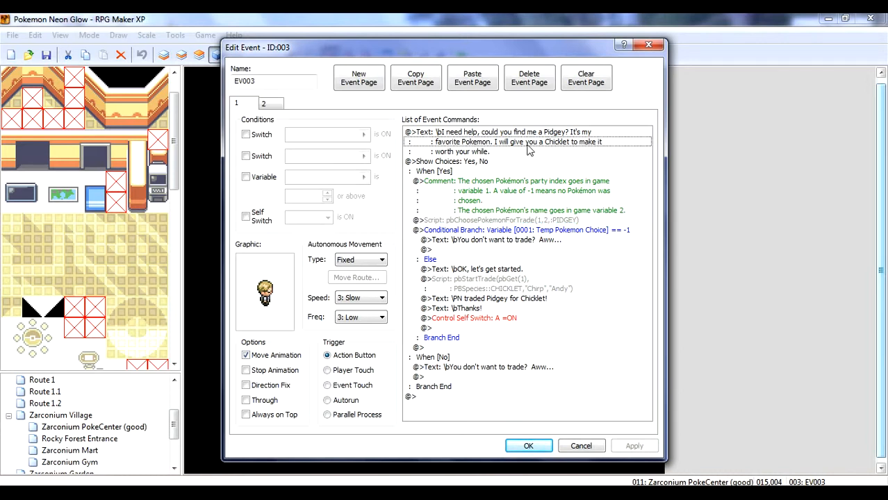
left_click(507, 170)
left_click(505, 162)
left_click(505, 171)
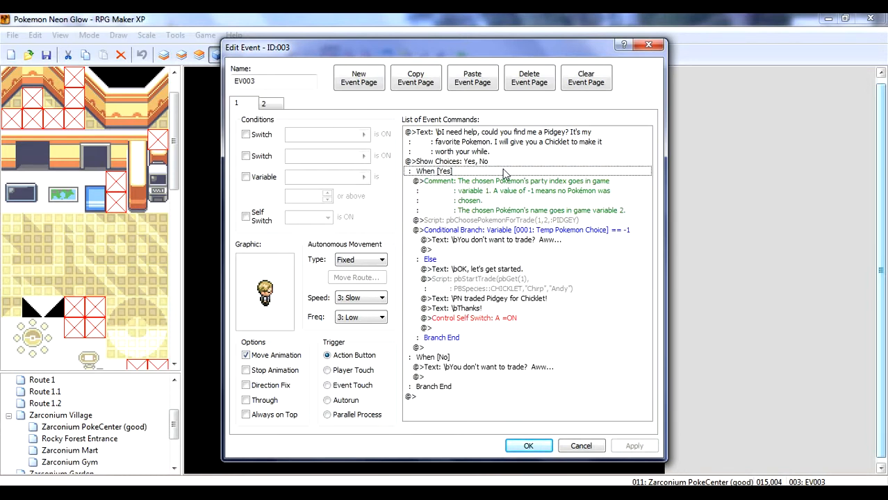
left_click(532, 192)
left_click(548, 221)
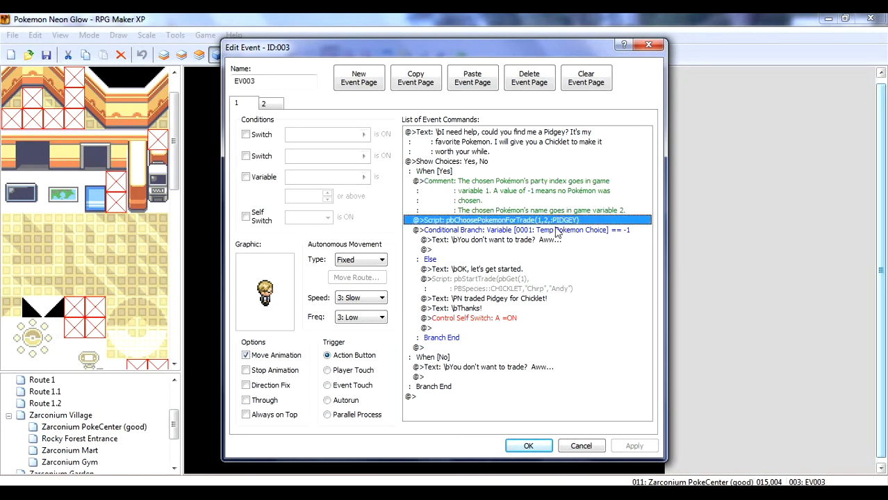
left_click(558, 241)
left_click(569, 250)
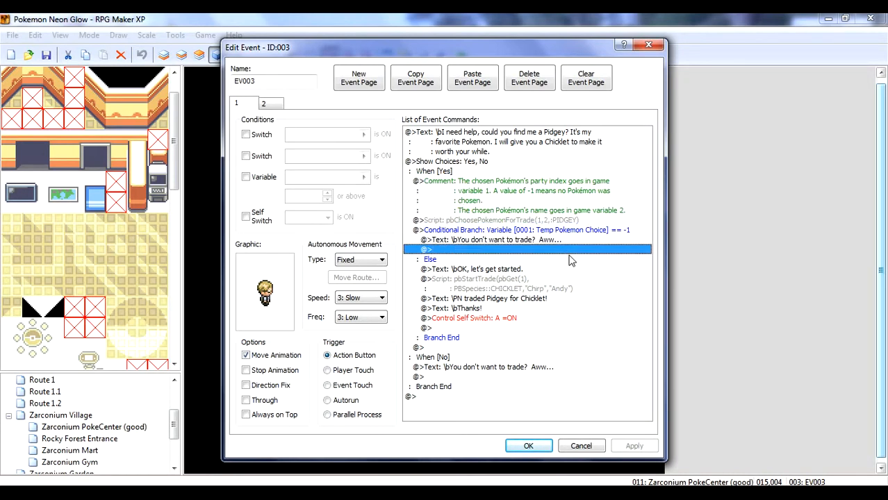
left_click(575, 270)
left_click(573, 277)
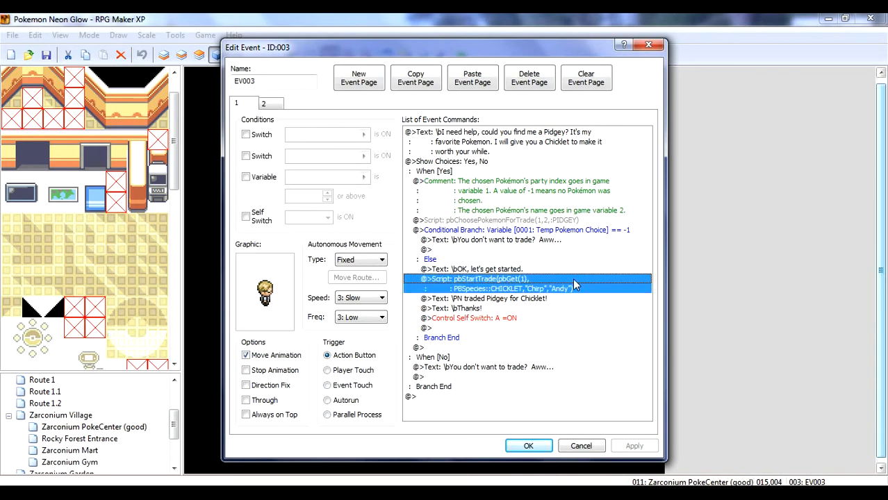
left_click(587, 299)
left_click(578, 308)
left_click(574, 298)
left_click(546, 310)
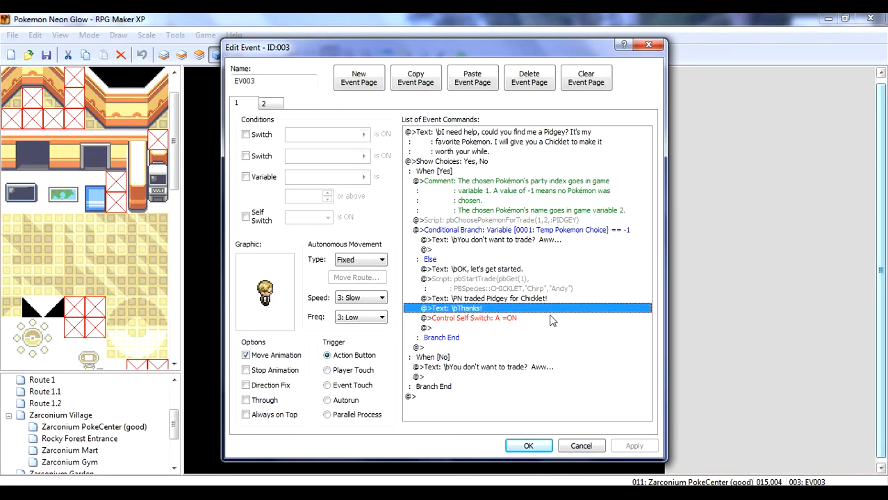
- Check the trader event's second page and return to its first page
left_click(272, 104)
left_click(237, 105)
left_click(268, 104)
left_click(251, 104)
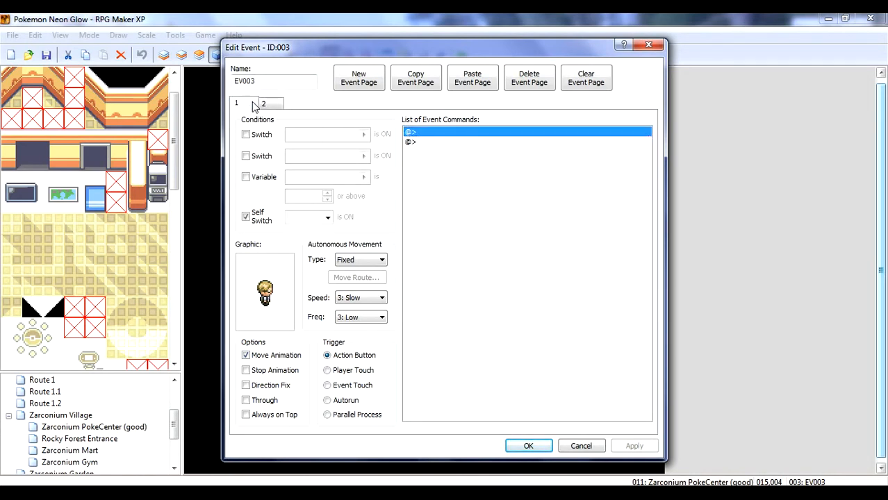
- Compare the Yes branch's comment and Pidgey selection script with the conditional branch on the Temp Pokemon Choice variable
left_click(504, 182)
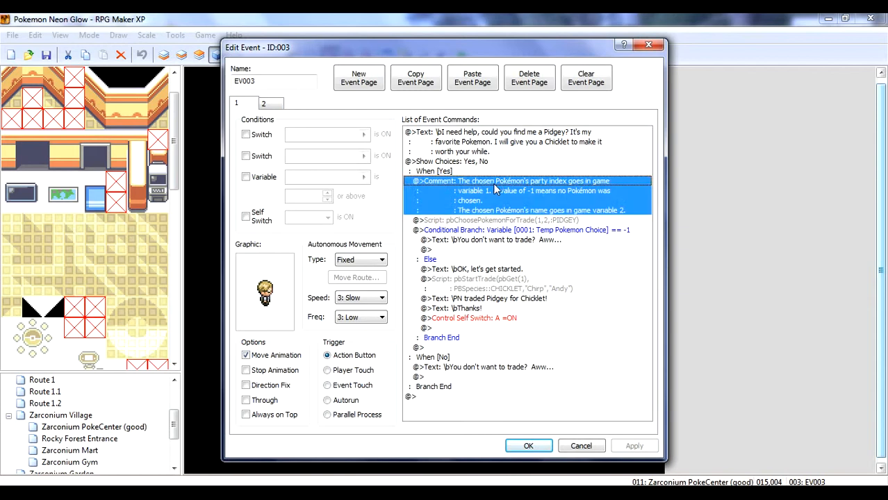
left_click(534, 193)
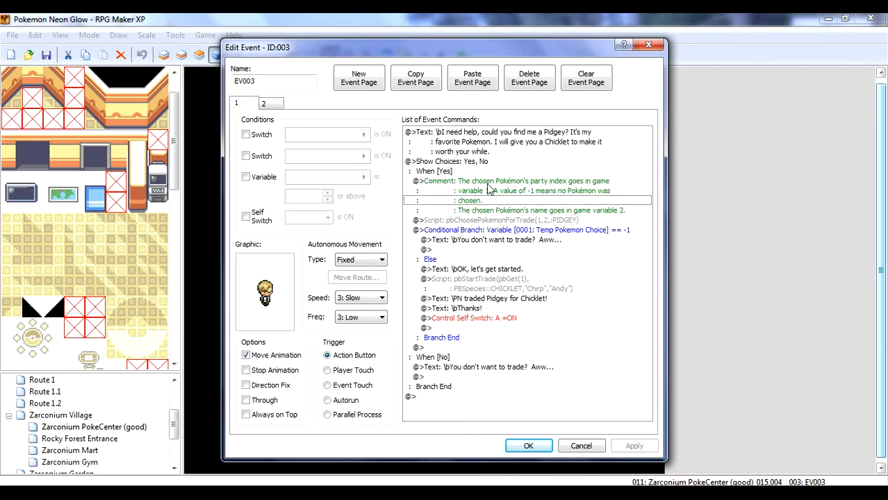
left_click(449, 171)
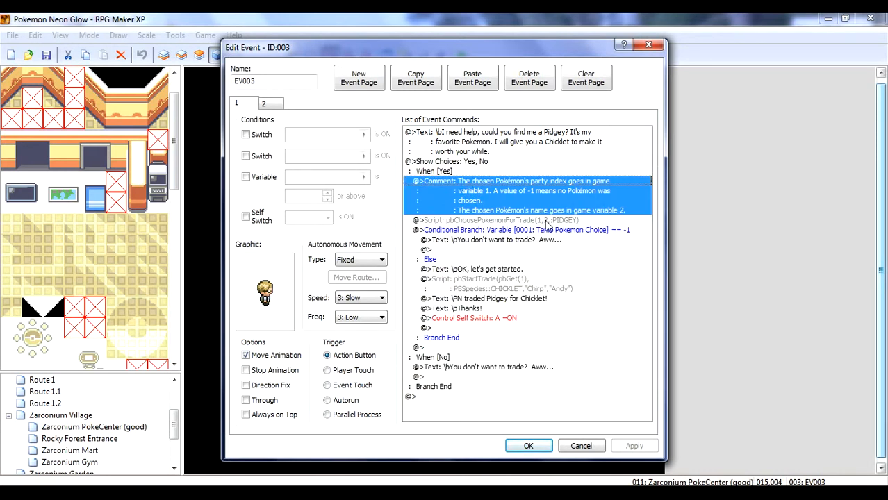
left_click(544, 221)
left_click(518, 250)
left_click(501, 232)
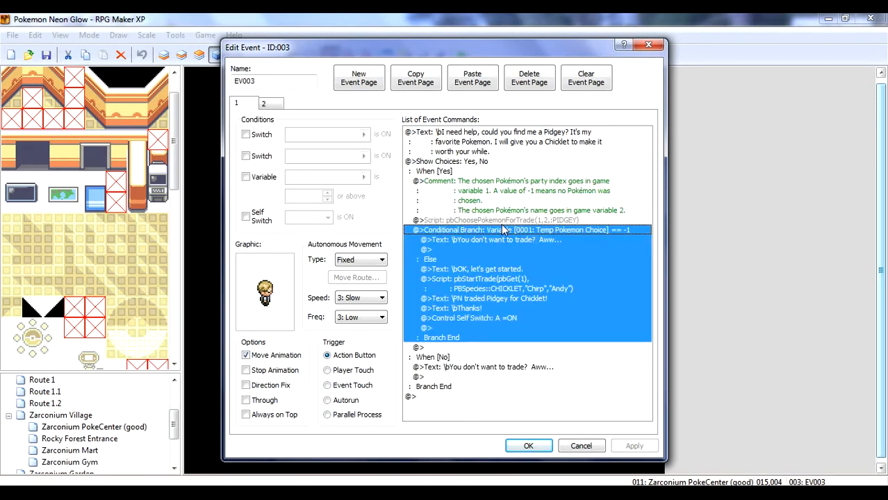
left_click(501, 222)
left_click(518, 240)
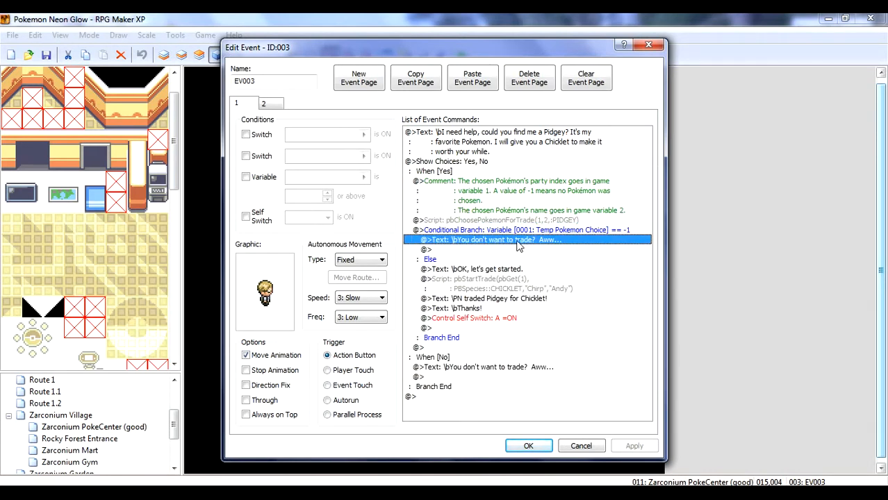
left_click(534, 249)
left_click(515, 231)
left_click(519, 240)
left_click(496, 221)
left_click(500, 239)
left_click(500, 215)
left_click(497, 230)
left_click(496, 221)
left_click(504, 197)
left_click(508, 220)
left_click(499, 196)
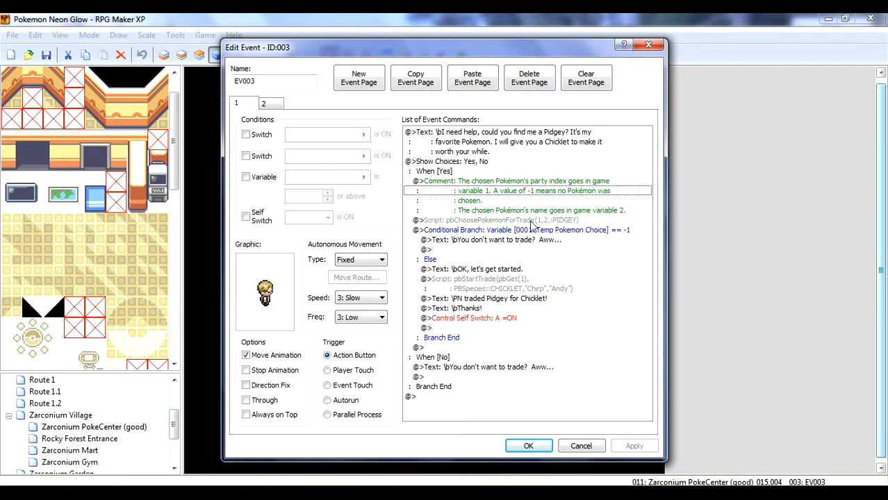
left_click(525, 221)
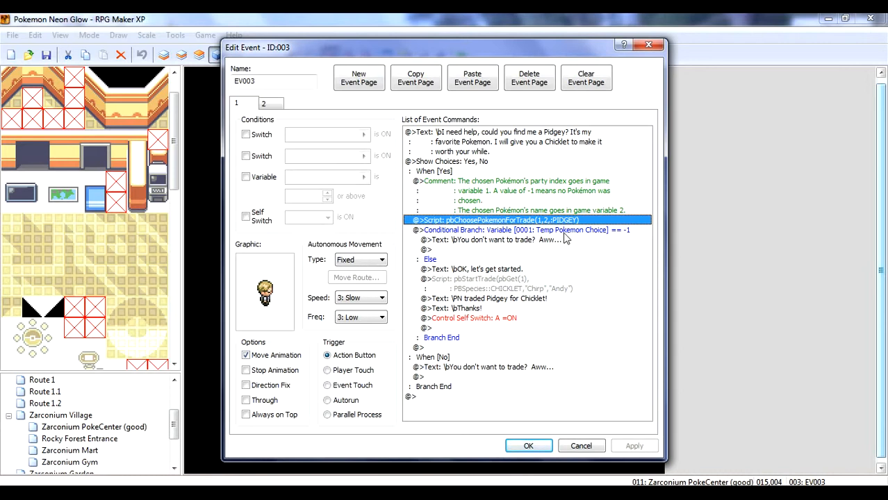
- Open the Temp Pokemon Choice conditional branch for editing
double_click(564, 232)
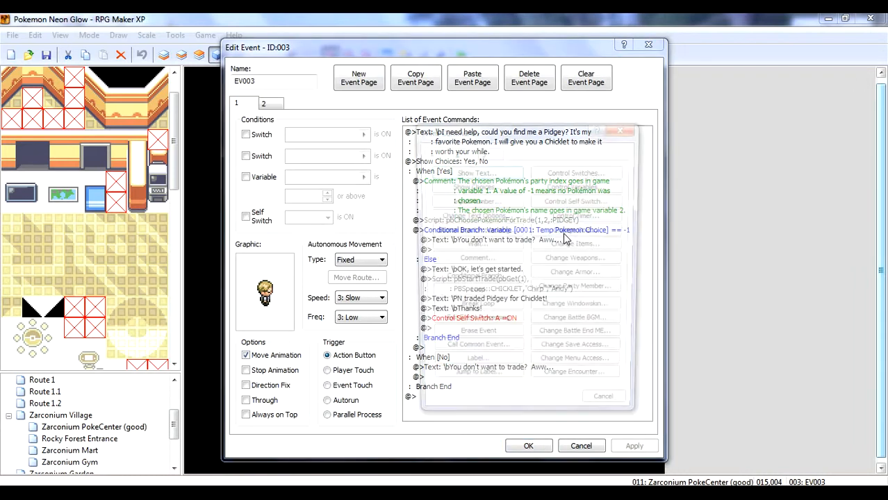
key("Escape")
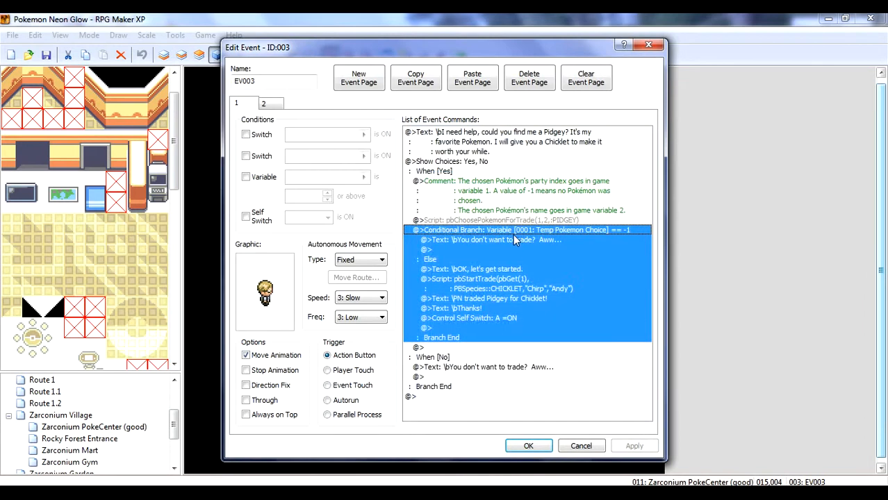
right_click(511, 234)
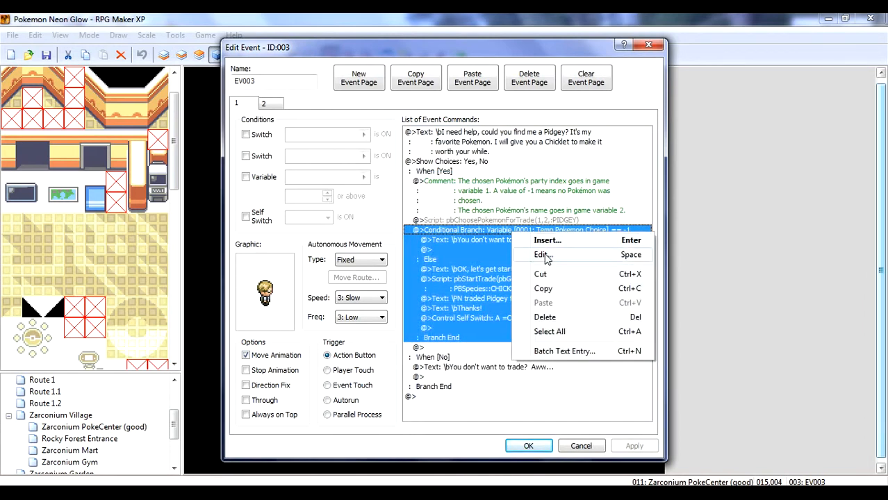
left_click(469, 252)
left_click(471, 232)
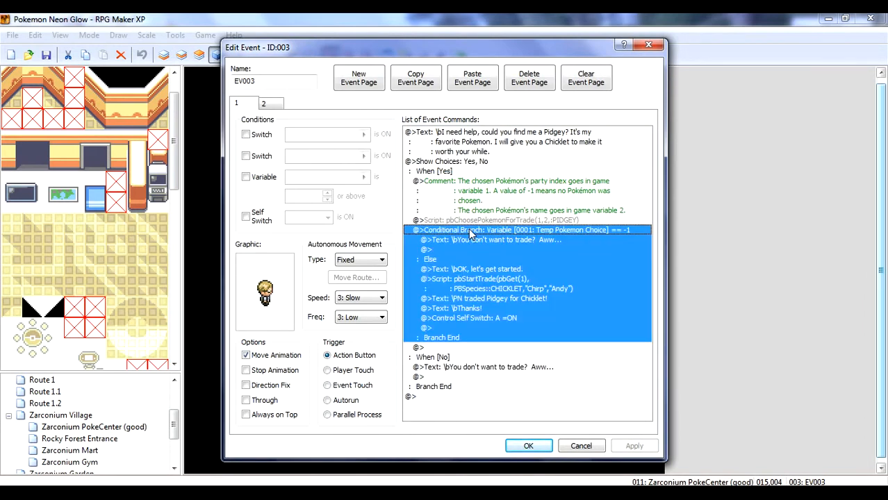
right_click(471, 235)
left_click(520, 253)
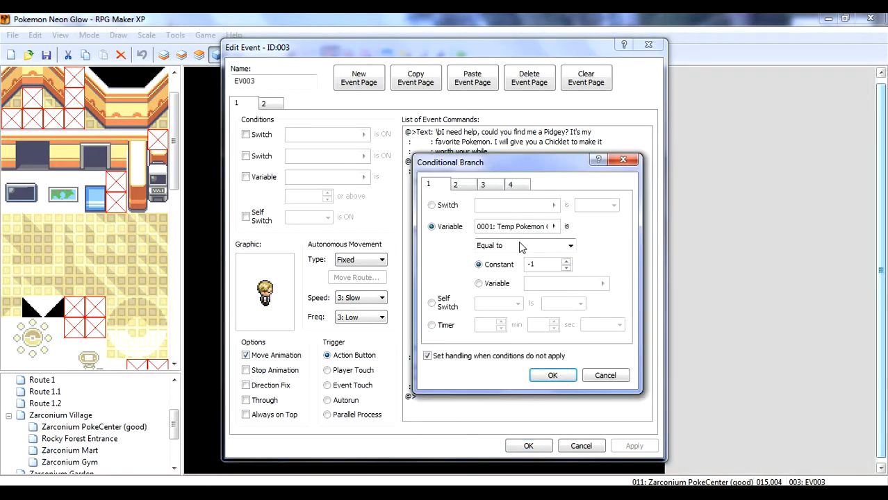
- Examine the conditional branch's variable list, comparison options and all four condition pages without changing them
left_click(553, 226)
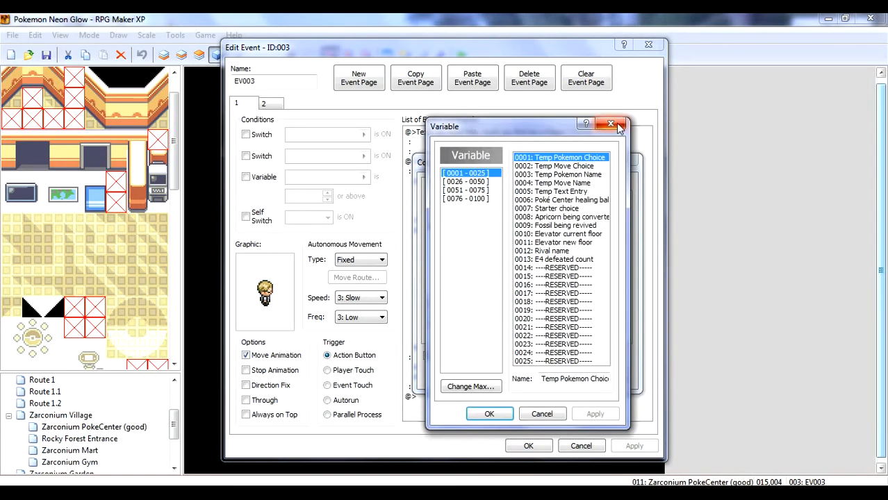
left_click(611, 124)
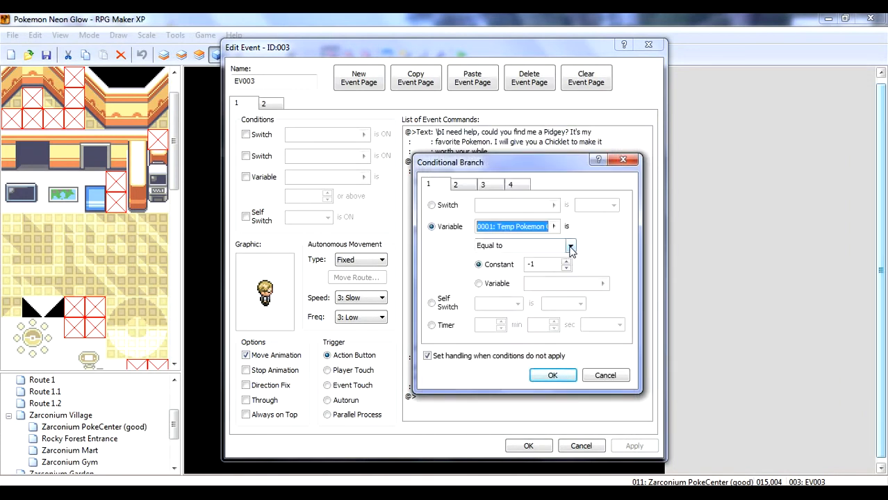
left_click(570, 247)
left_click(570, 247)
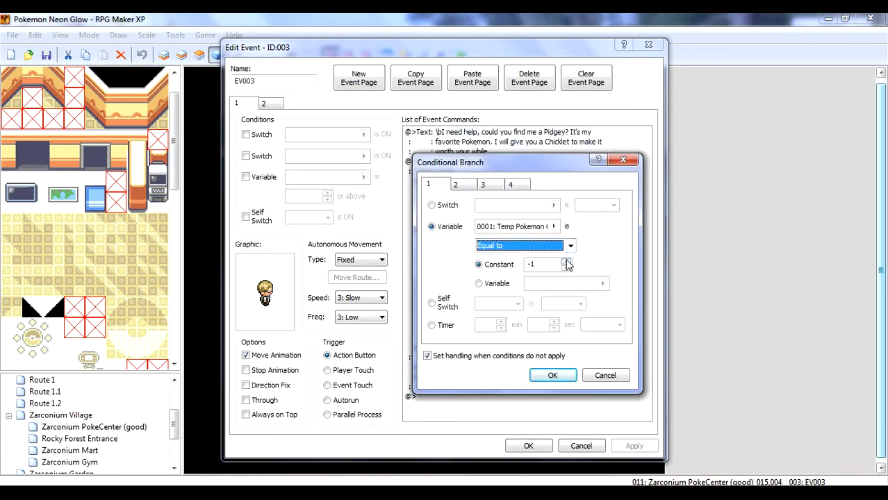
left_click(456, 186)
left_click(484, 186)
left_click(514, 189)
left_click(461, 186)
left_click(429, 186)
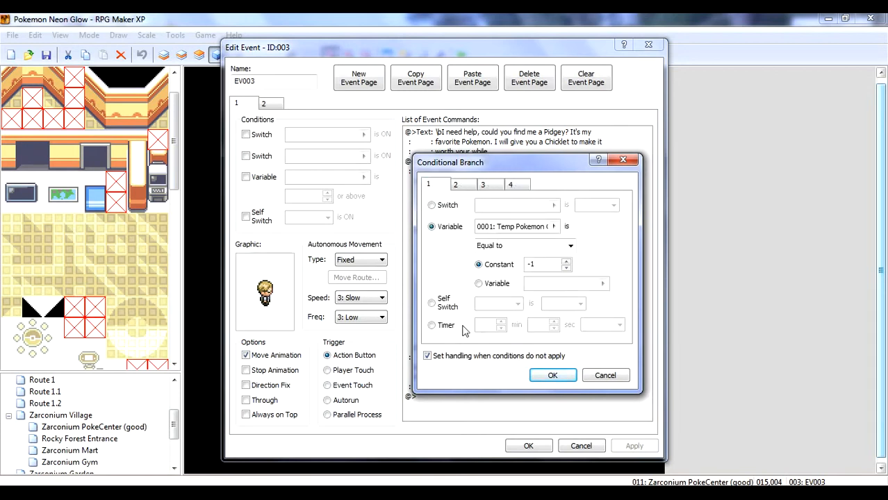
- Close the conditional branch and review the script choosing Pidgey against the surrounding commands in the Yes branch
left_click(553, 375)
left_click(507, 271)
left_click(494, 162)
left_click(513, 154)
left_click(546, 208)
left_click(562, 230)
left_click(563, 220)
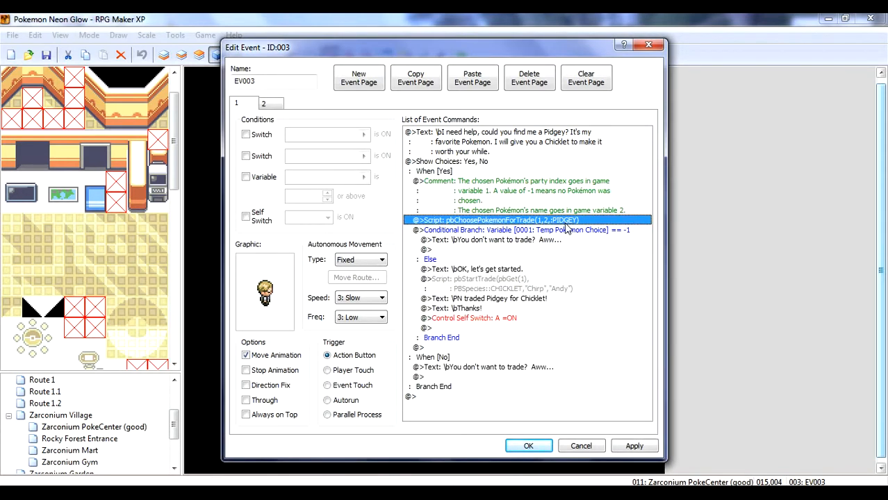
left_click(564, 246)
left_click(560, 237)
left_click(557, 256)
left_click(535, 253)
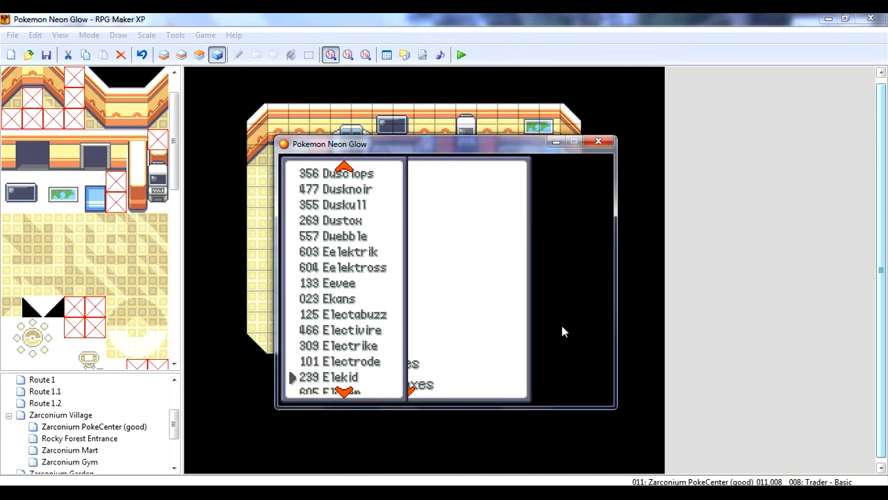
- Add a level 5 Haunter without a nickname through the playtest's debug tools and return to the PokeCenter
key("Down")
key("Down")
key("Down")
key("Down")
key("Down")
key("Down")
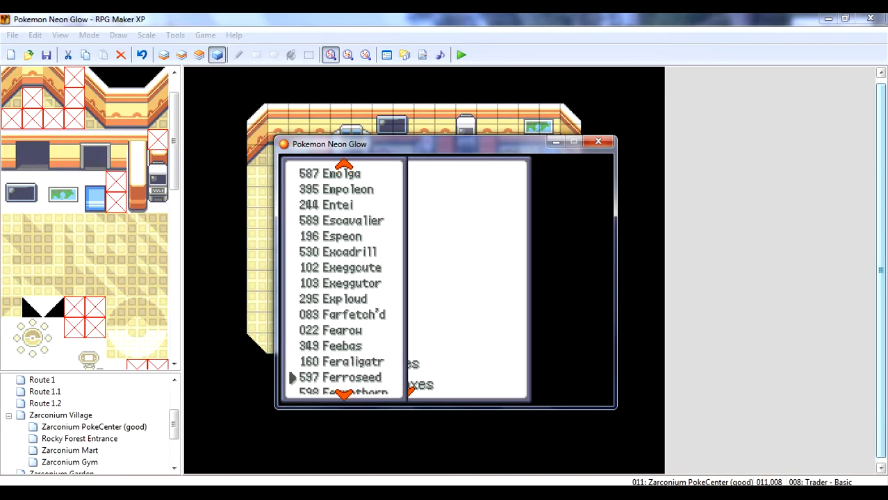
key("Down")
key("Down")
key("Down")
key("Down")
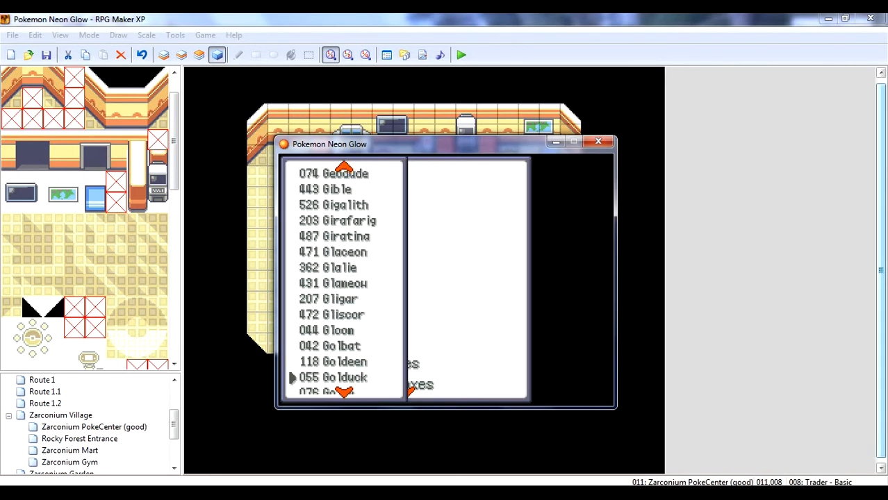
key("Down")
key("Down")
key("Down")
key("Down")
key("Down")
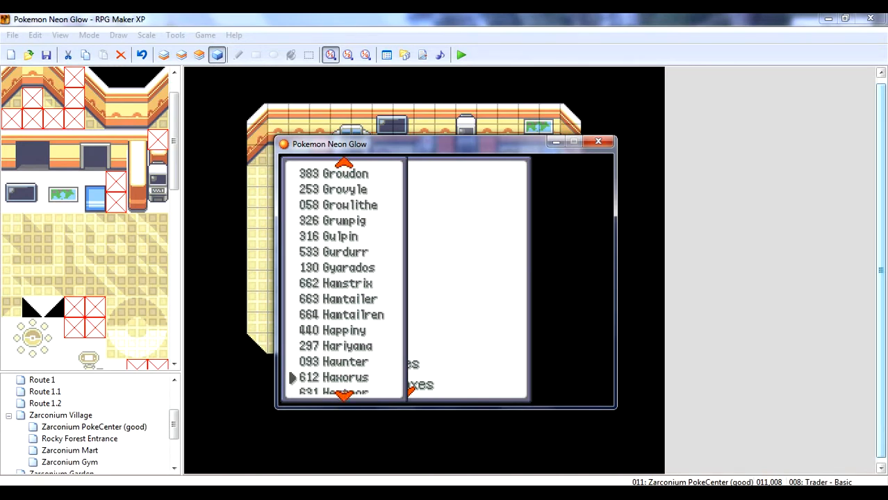
key("Return")
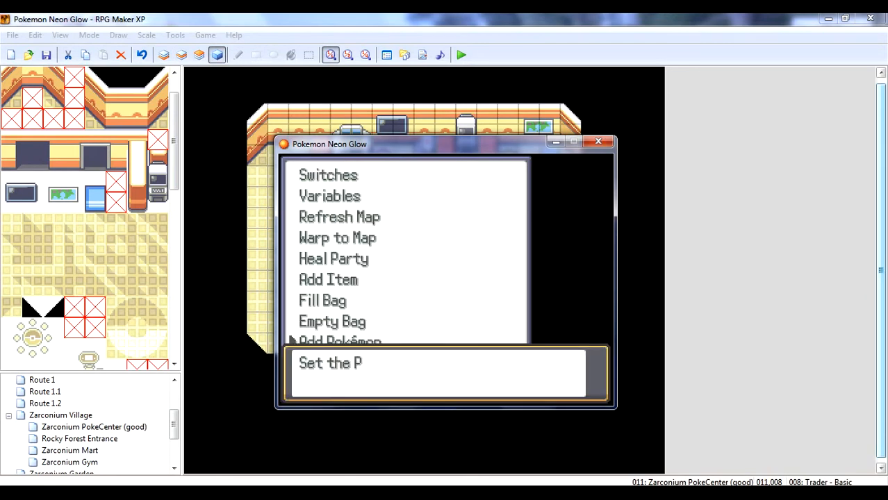
key("Return")
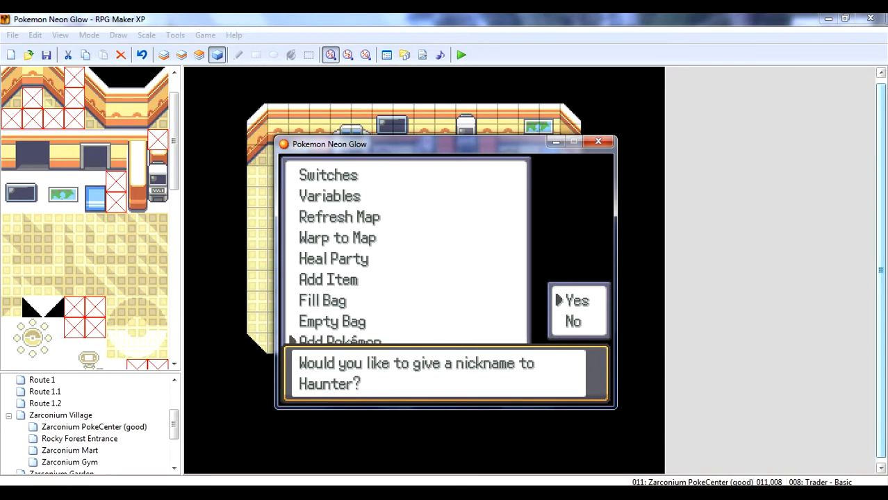
key("Down")
key("Return")
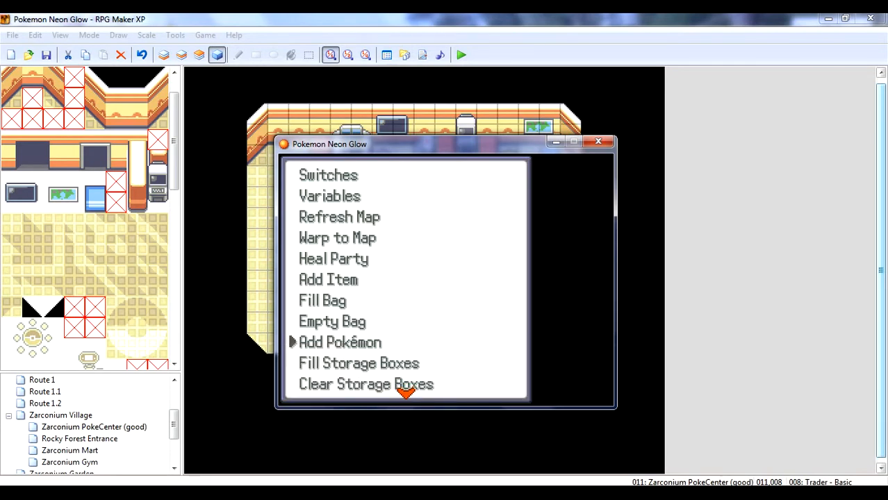
key("Escape")
key("Escape")
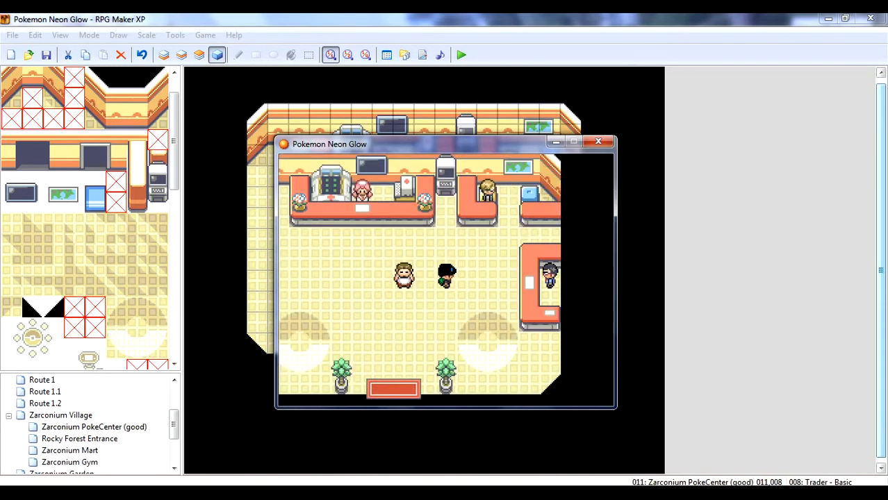
- Talk to the basic trader in the PokeCenter and turn down the trade
key("Left")
key("Return")
key("Return")
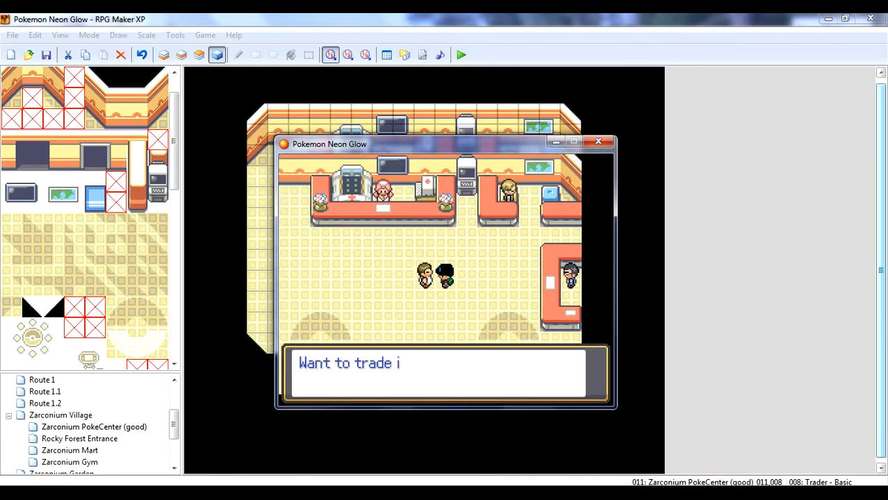
key("Return")
key("Escape")
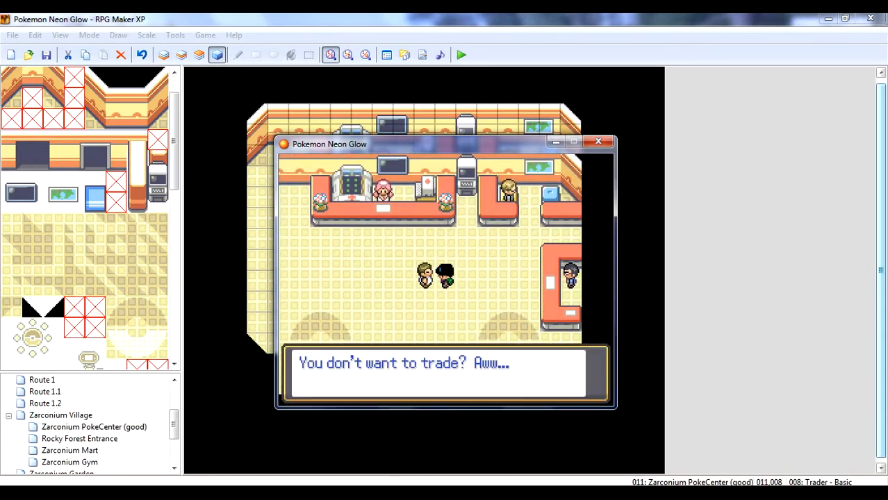
key("Return")
- Reopen the debug tools and bring up the species list for adding another Pokémon
key("Escape")
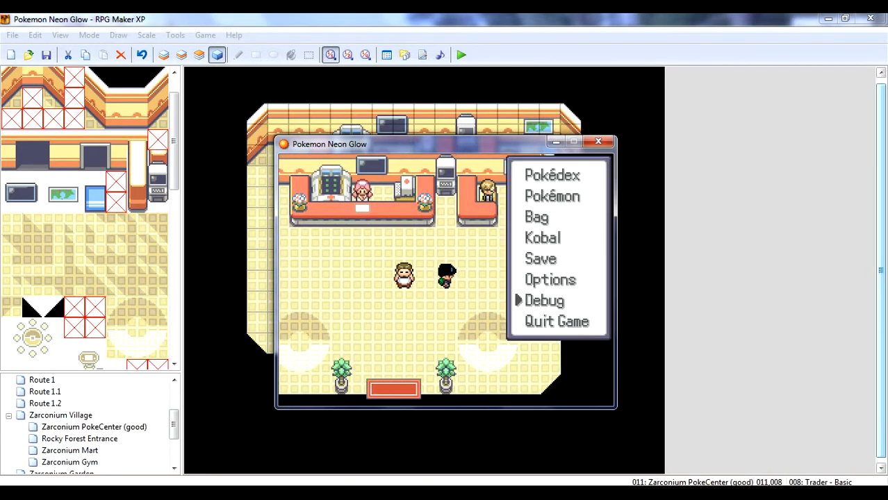
key("Up")
key("Up")
key("Up")
key("Up")
key("Up")
key("Up")
key("Down")
key("Down")
key("Down")
key("Down")
key("Down")
key("Down")
key("Return")
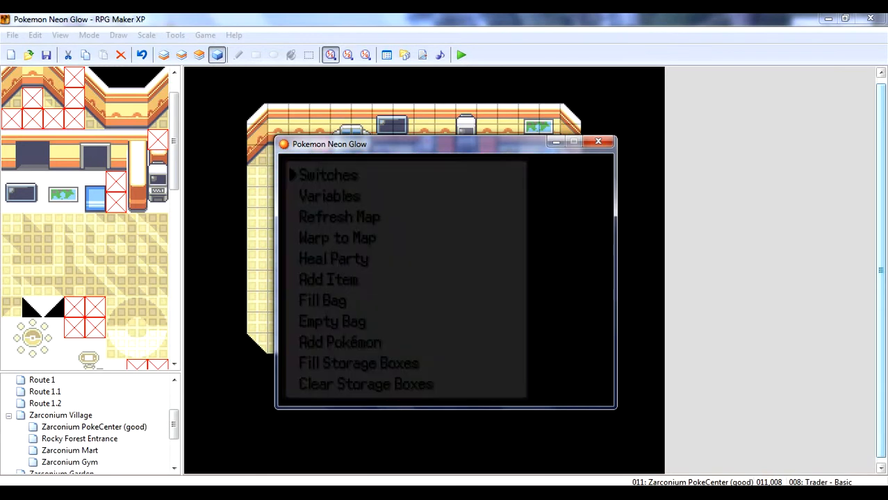
key("Down")
key("Down")
key("Down")
key("Down")
key("Down")
key("Down")
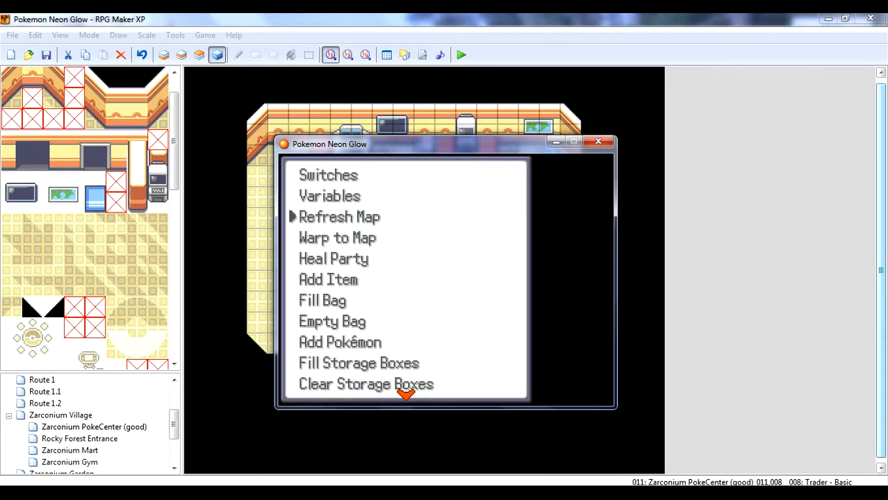
key("Down")
key("Down")
key("Return")
- Add a level 5 Rattata without a nickname to the party and return to the PokeCenter
key("Up")
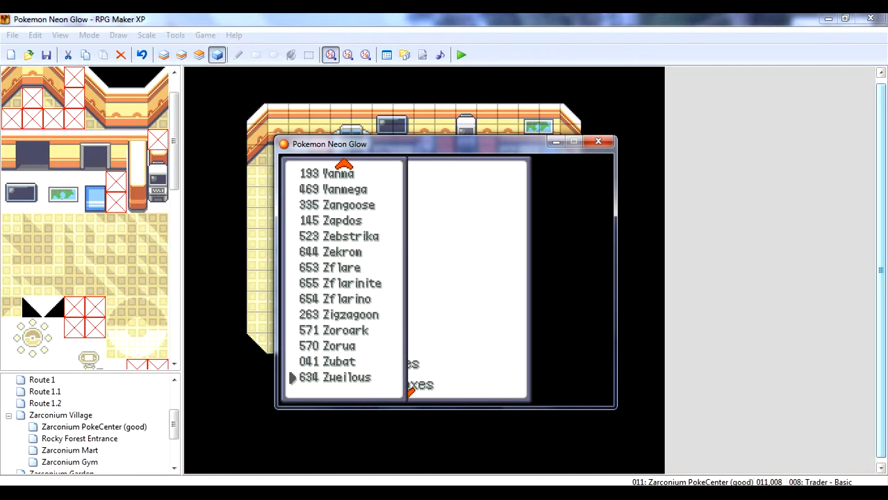
key("Down")
key("Up")
key("Up")
key("Down")
key("Up")
key("Up")
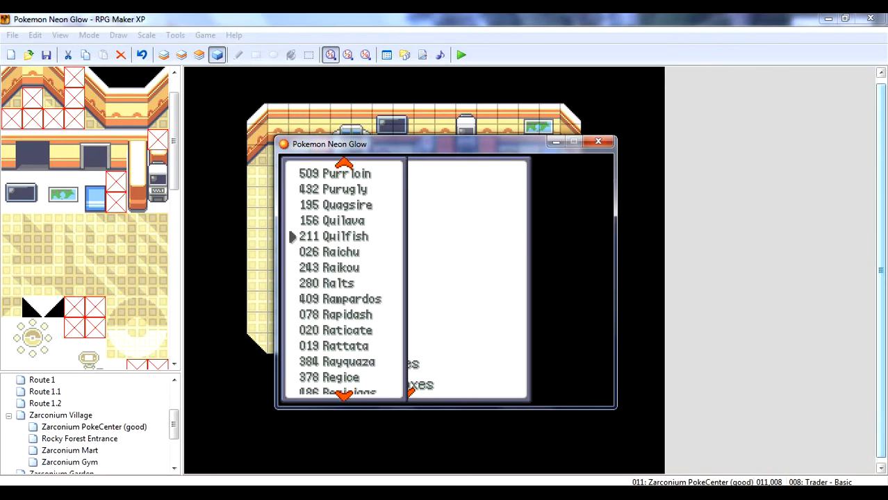
key("Down")
key("Down")
key("Down")
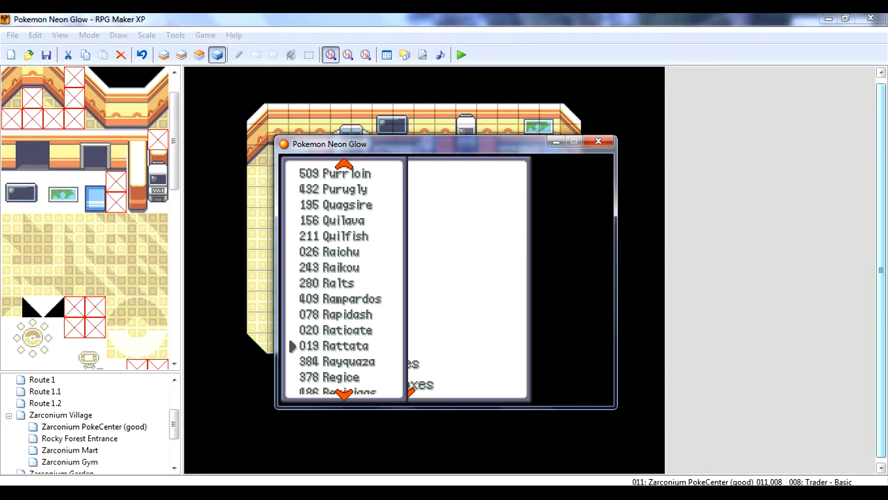
key("Return")
key("Return")
key("Return")
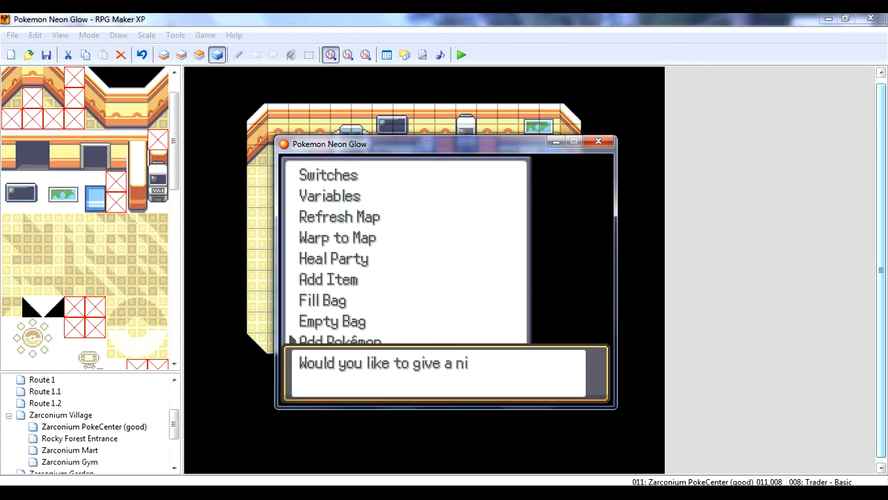
key("Down")
key("Return")
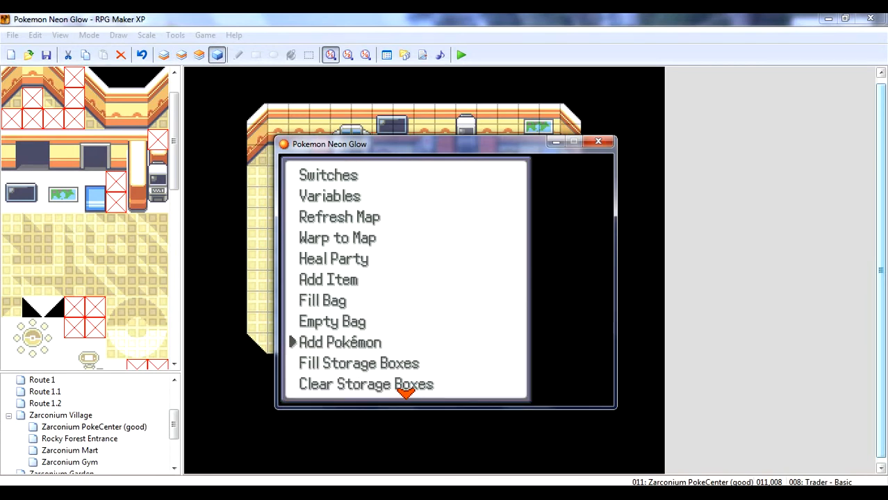
key("Escape")
key("Escape")
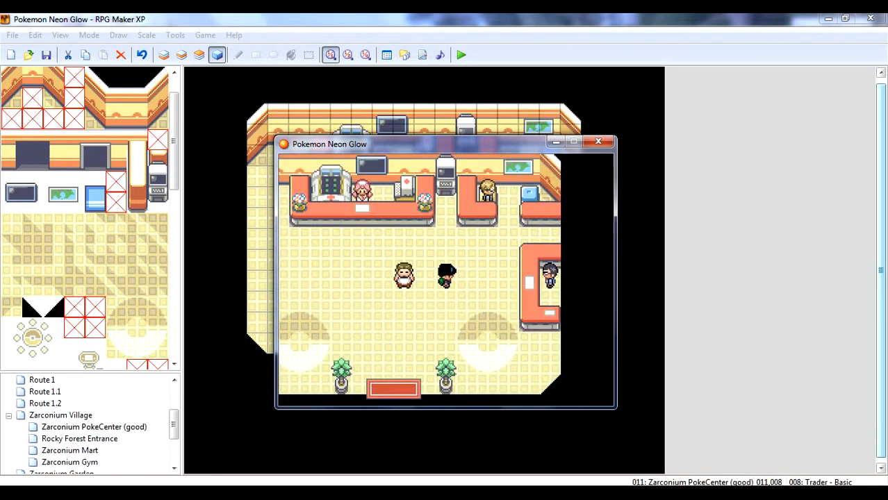
- Accept the trader's offer for a Rattata, try to choose Rattata from the party, and leave the selection
key("Left")
key("Return")
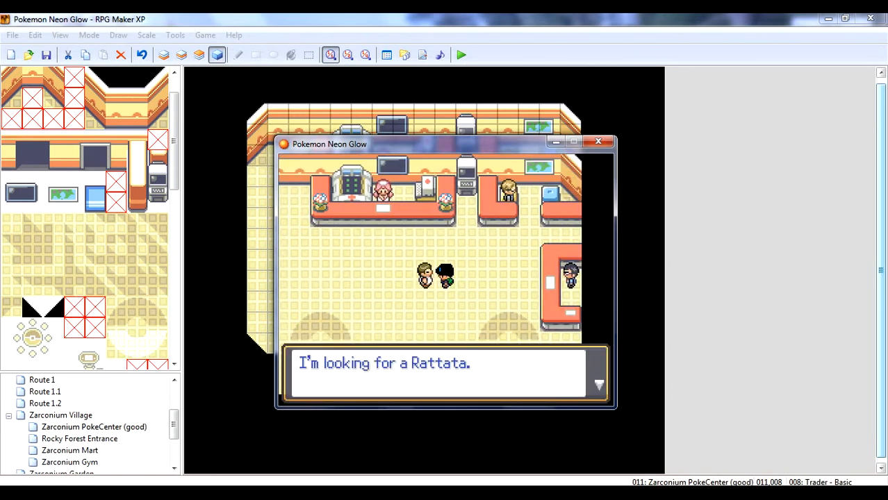
key("Return")
key("Return")
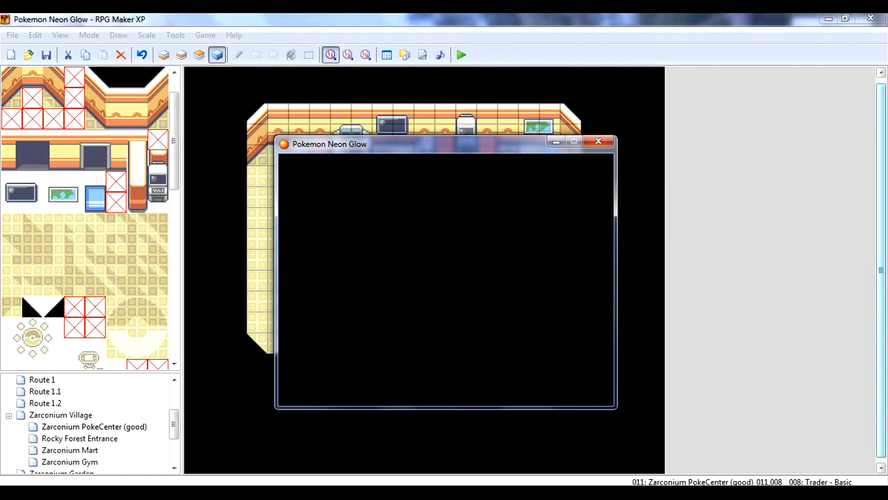
key("Down")
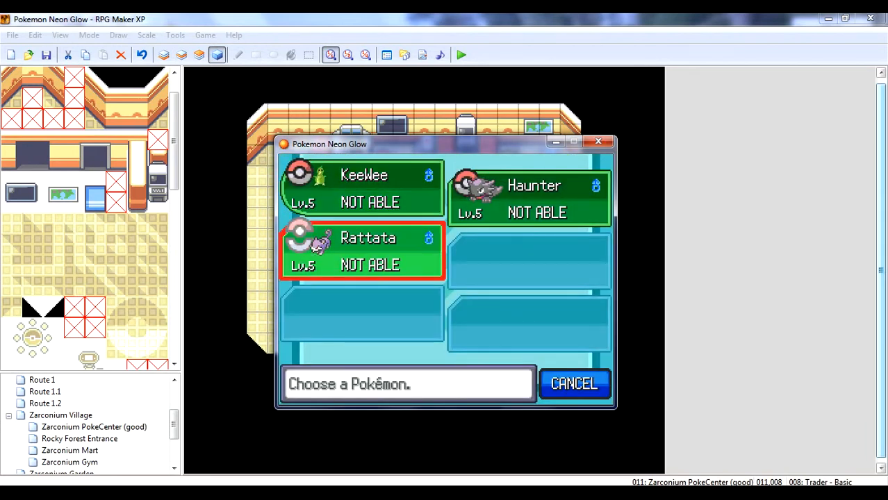
key("Return")
key("Return")
key("Escape")
key("Return")
- Talk to the trader again and answer No to the trade for Haunter
key("Return")
key("Return")
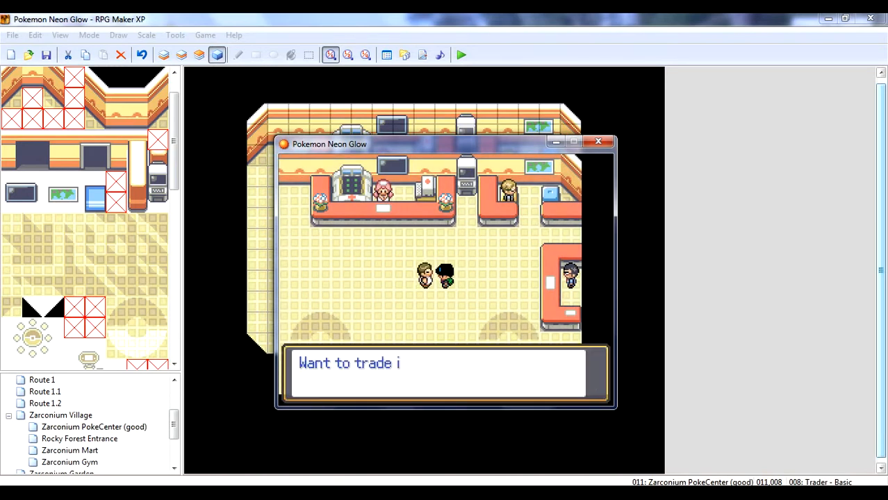
key("Down")
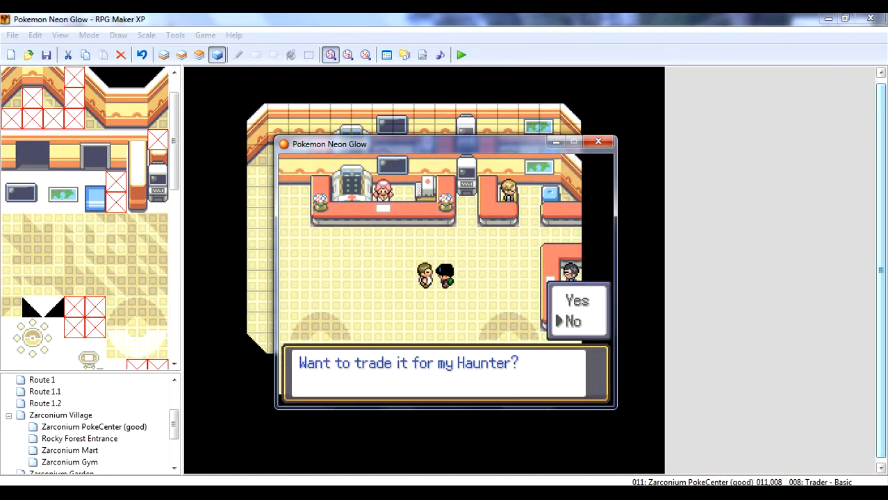
key("Return")
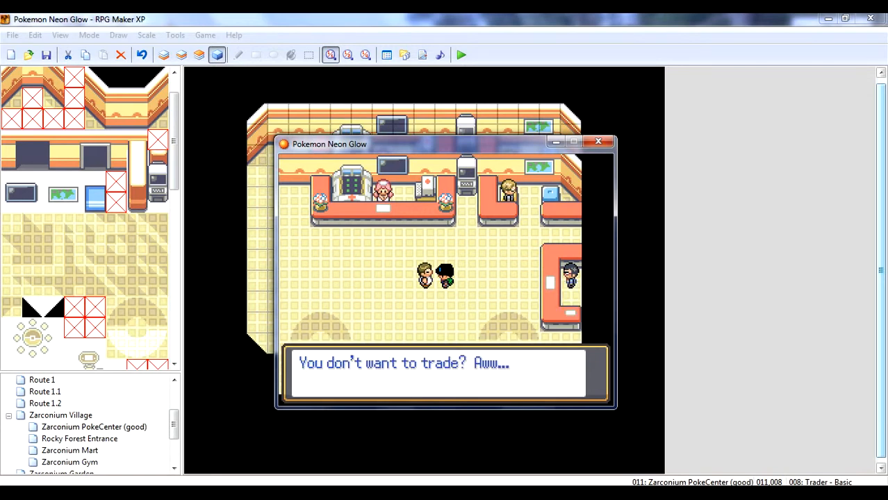
key("Return")
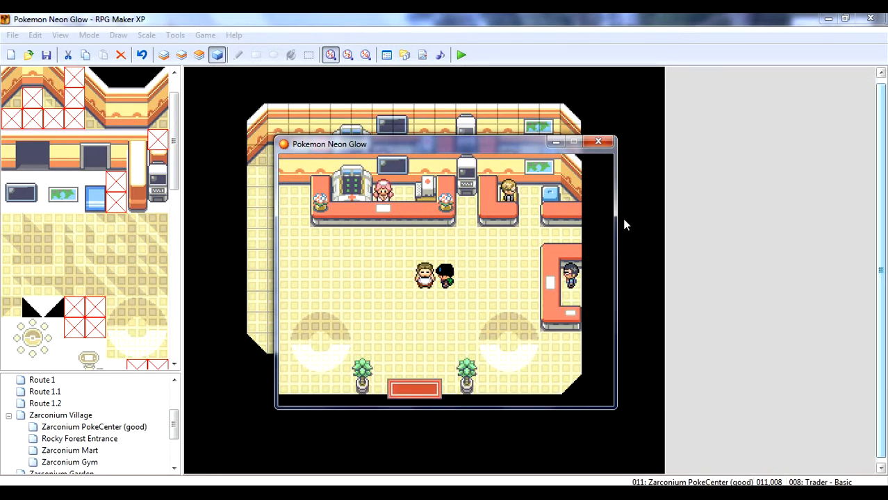
left_click(623, 224)
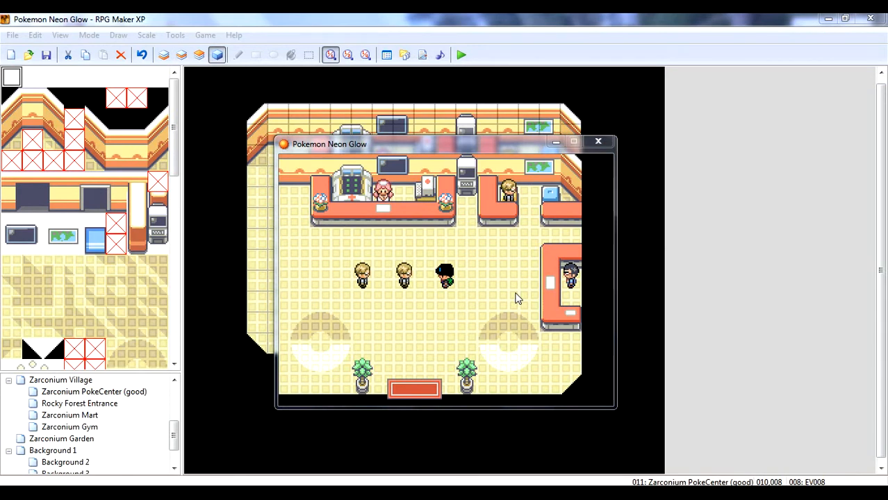
left_click(516, 299)
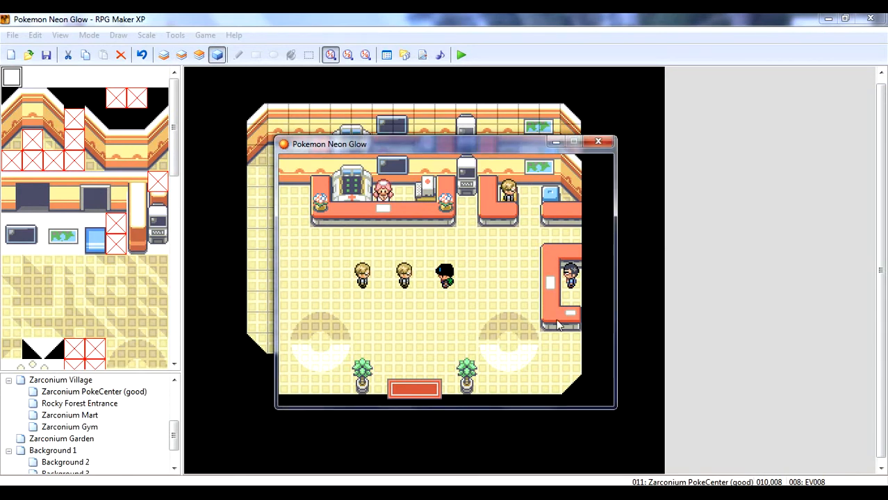
key("Up")
key("Down")
key("Down")
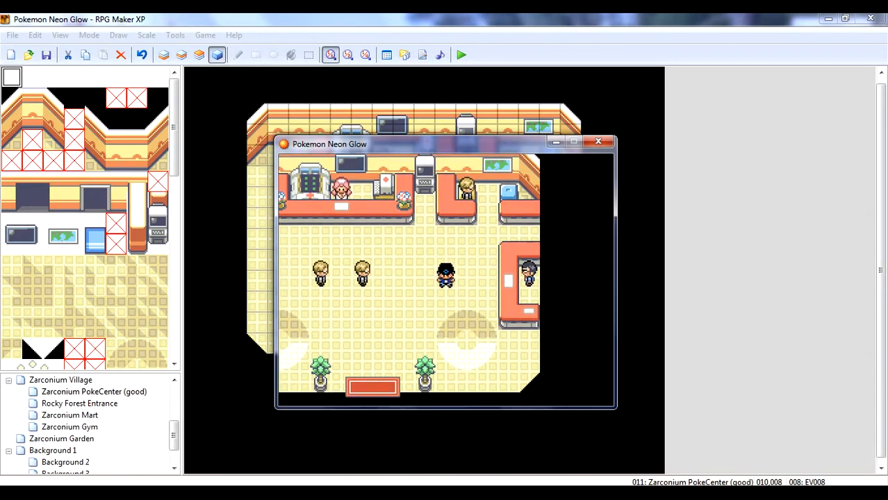
key("Up")
key("Up")
key("Right")
key("Right")
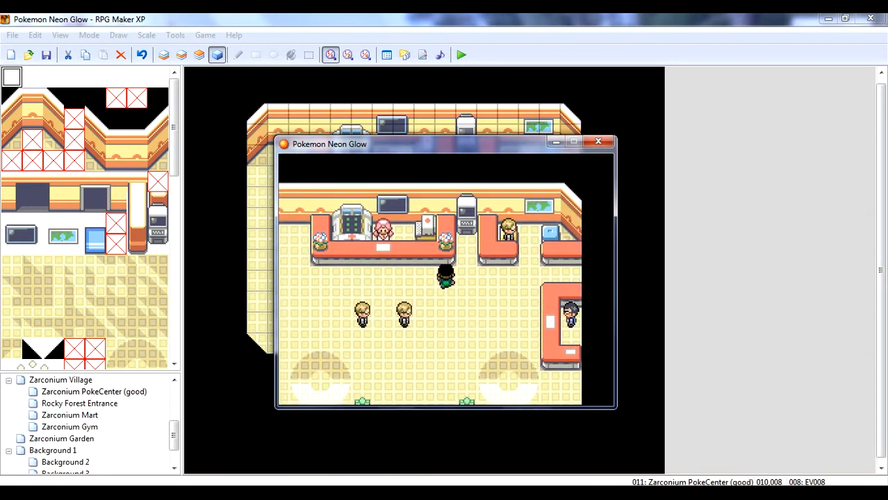
key("Left")
key("Left")
key("Left")
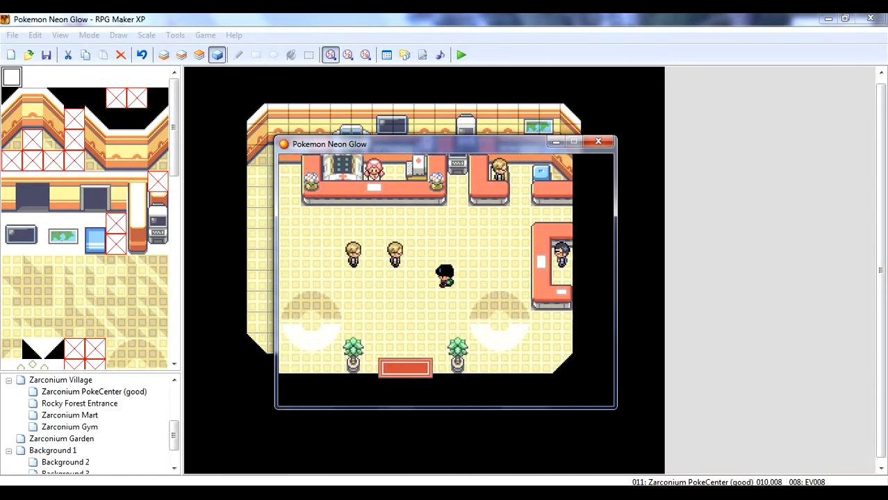
key("Right")
key("Right")
key("Right")
key("Down")
key("Down")
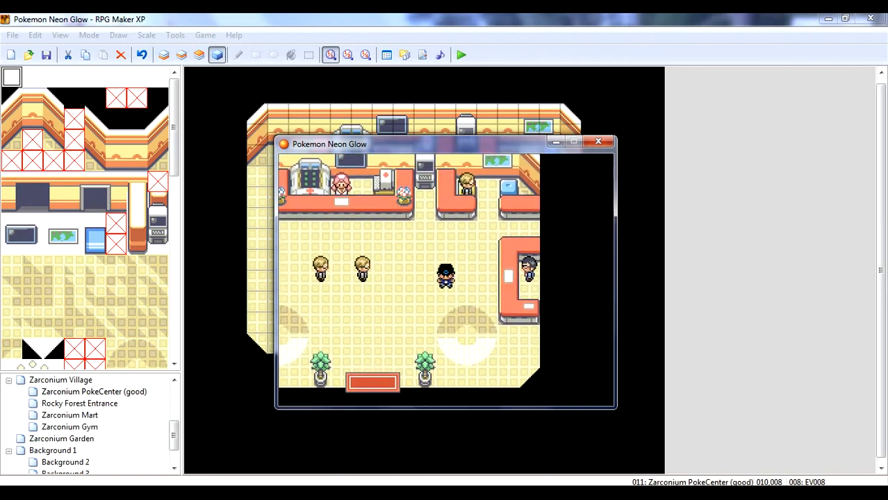
key("Left")
key("Left")
key("Up")
key("Up")
key("Right")
key("Down")
key("Down")
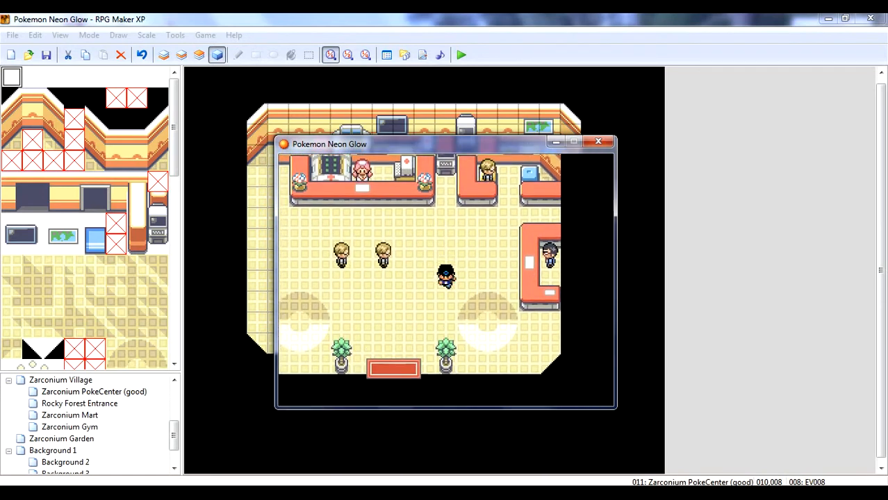
key("Left")
key("Left")
key("Up")
key("Right")
key("Up")
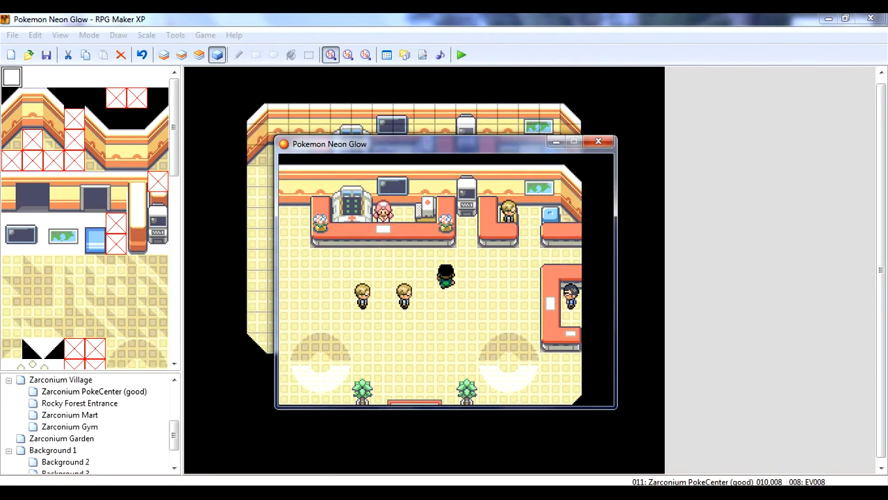
key("Down")
key("Left")
key("Up")
key("Right")
key("Right")
key("Down")
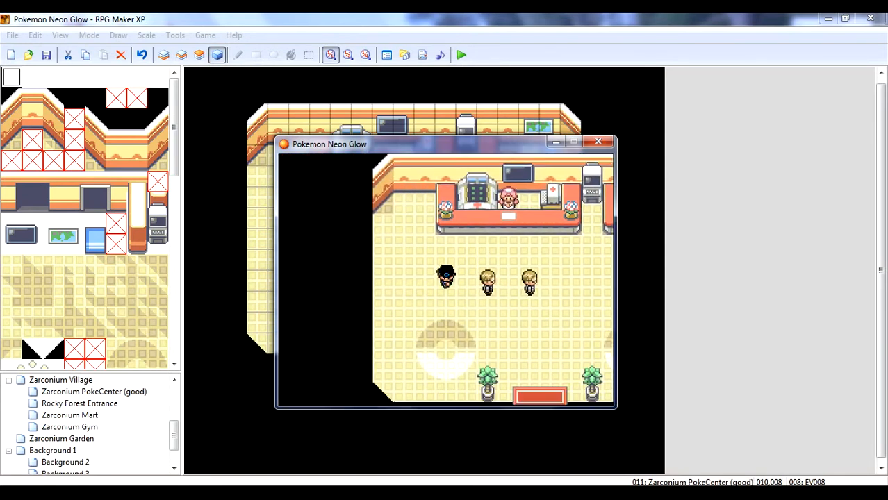
key("Left")
key("Left")
key("Left")
key("Left")
key("Left")
key("Up")
key("Up")
key("Up")
key("Up")
key("Up")
key("Up")
key("Up")
key("Up")
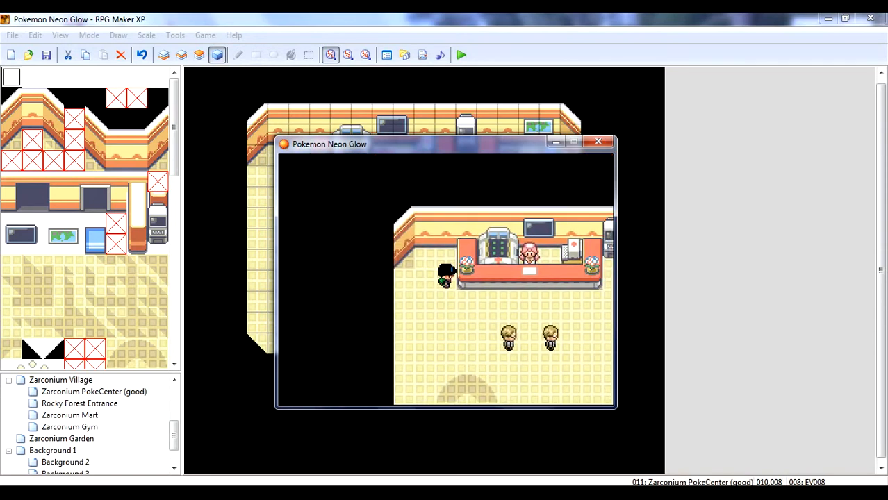
key("Down")
key("Right")
key("Right")
key("Right")
key("Right")
key("Right")
key("Right")
key("Right")
key("Down")
key("Down")
key("Down")
key("Right")
key("Right")
key("Right")
key("Up")
key("Up")
key("Up")
key("Left")
key("Left")
key("Left")
key("Left")
key("Left")
key("Left")
key("Right")
key("Right")
key("Right")
key("Right")
key("Right")
key("Down")
key("Down")
key("Down")
key("Left")
key("Left")
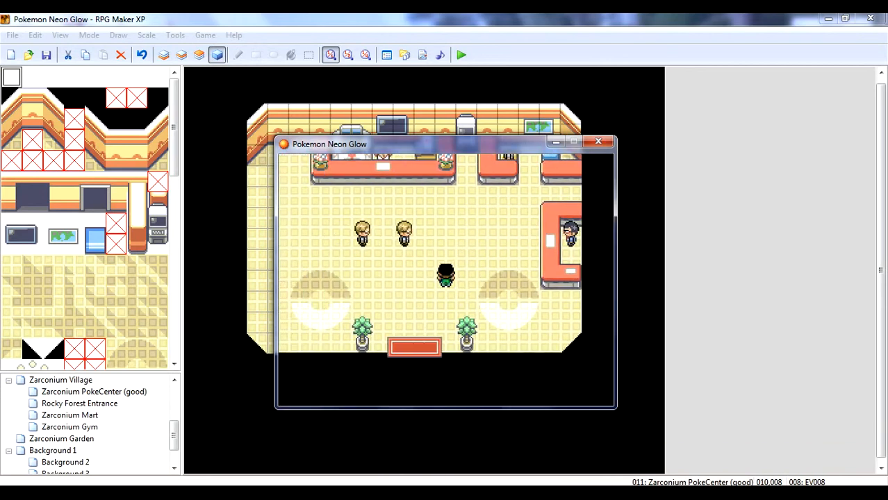
- Talk to the trader asking for a Pidgey, accept the Chicklet offer, and choose Pidgey from the party
key("Up")
key("Up")
key("Left")
key("Right")
key("Right")
key("Right")
key("Right")
key("Left")
key("Left")
key("Left")
key("Left")
key("Left")
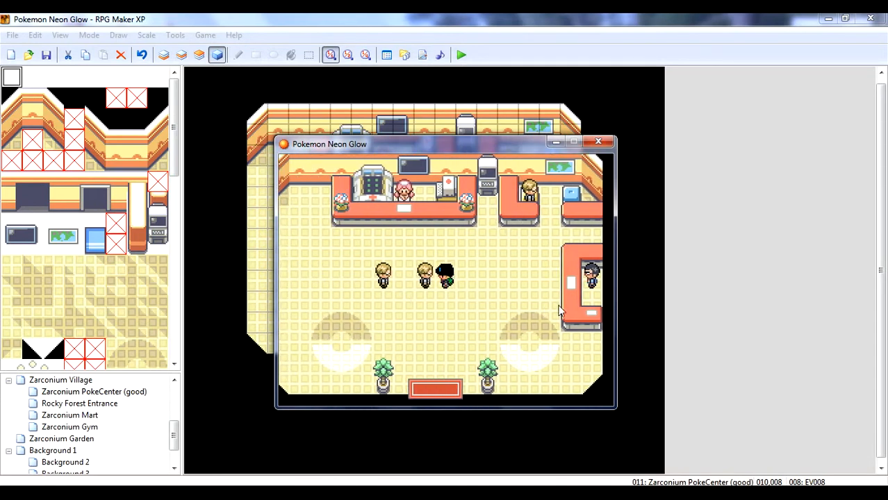
key("Return")
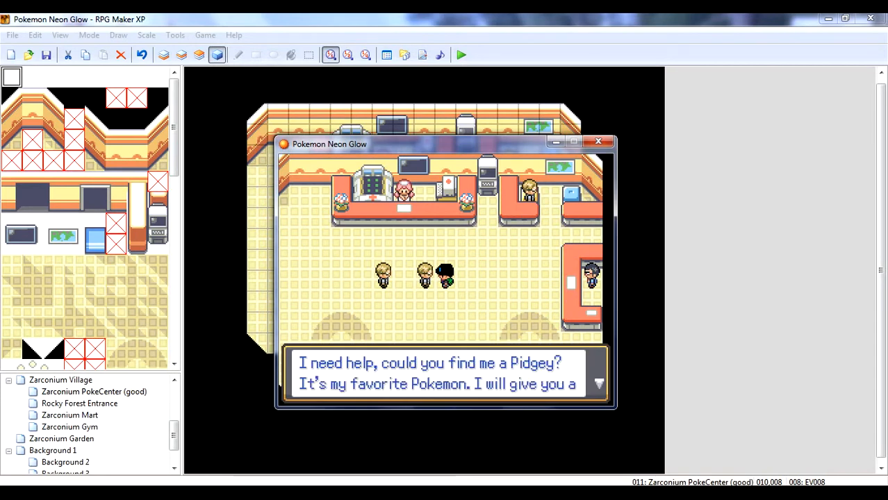
key("Return")
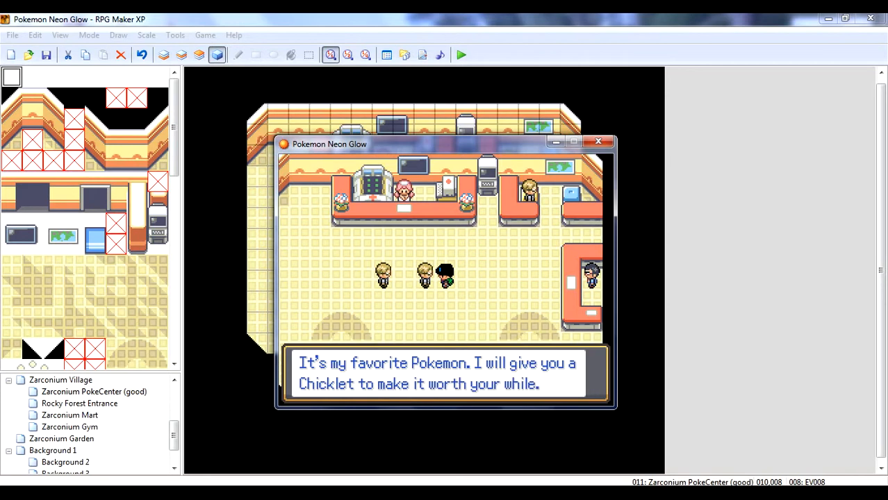
key("Return")
key("Up")
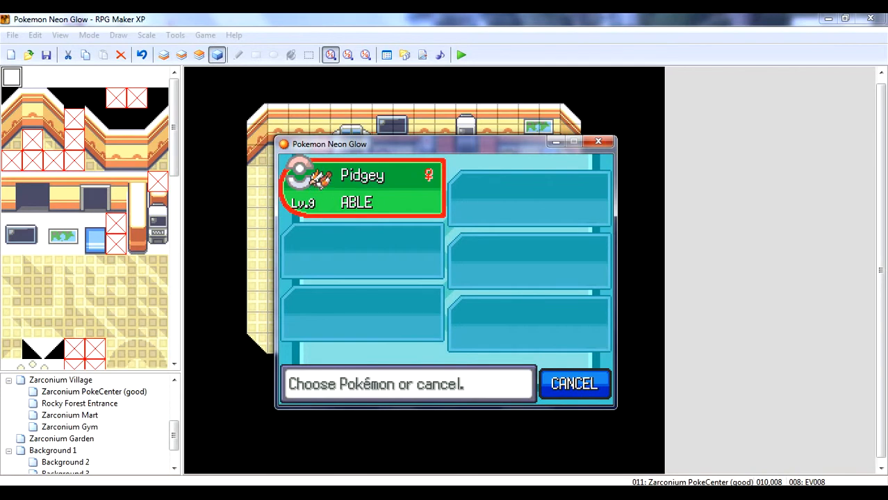
key("Return")
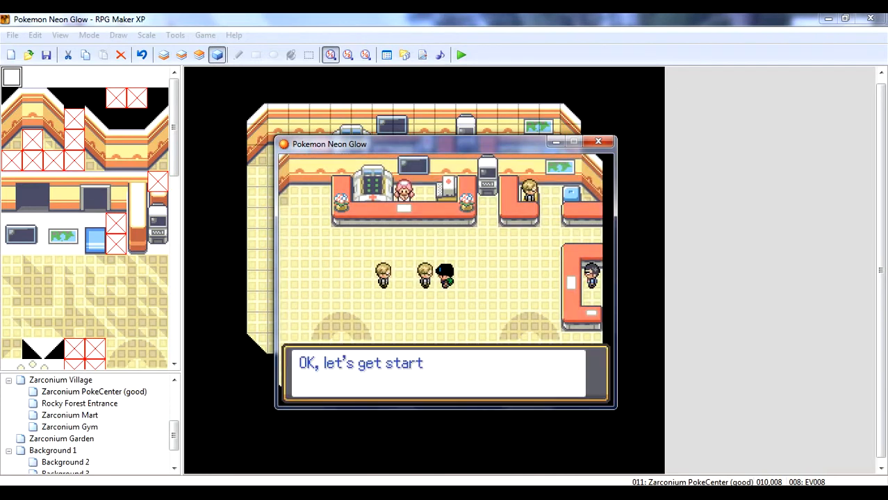
- Advance through the trade of Pidgey for Chicklet and return to the PokeCenter
key("Return")
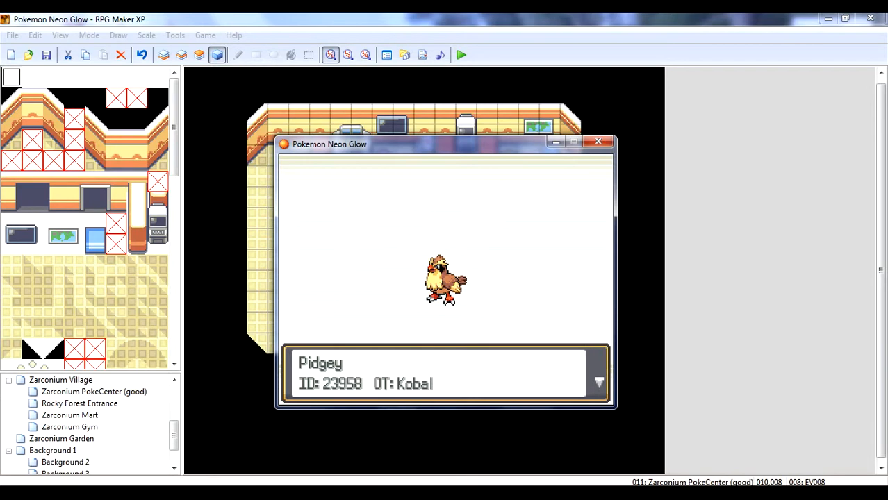
key("Return")
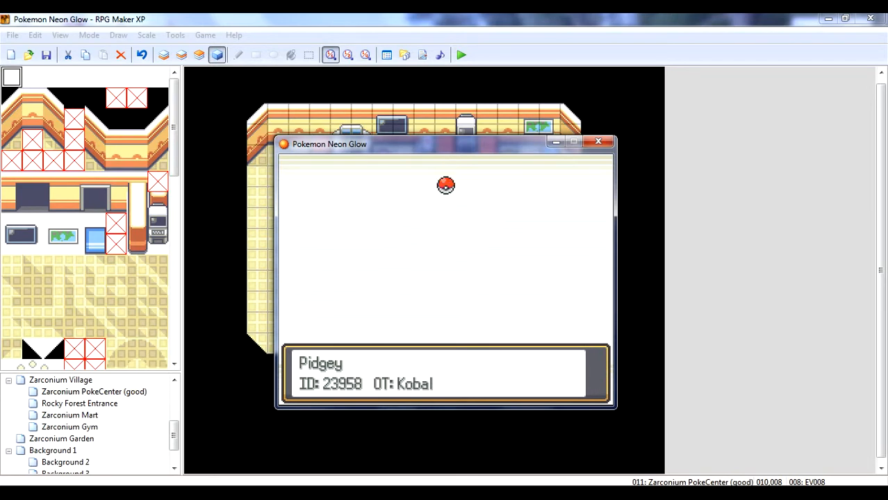
key("Return")
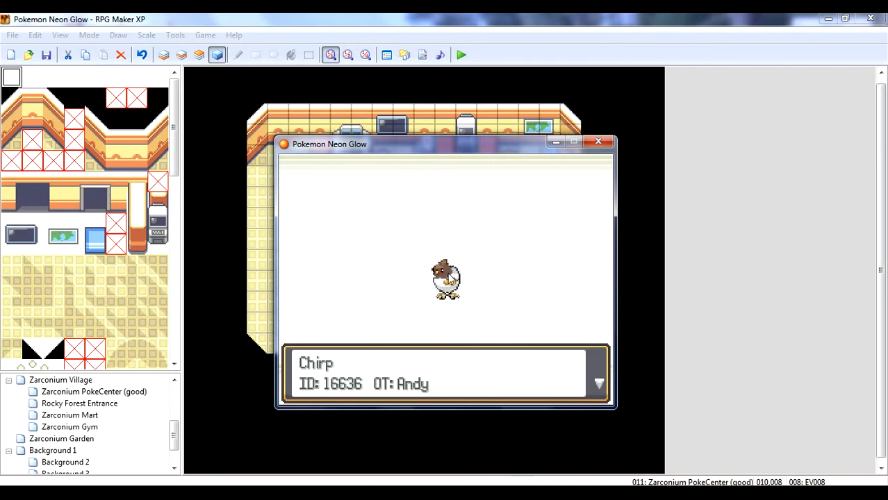
key("Return")
key("Return")
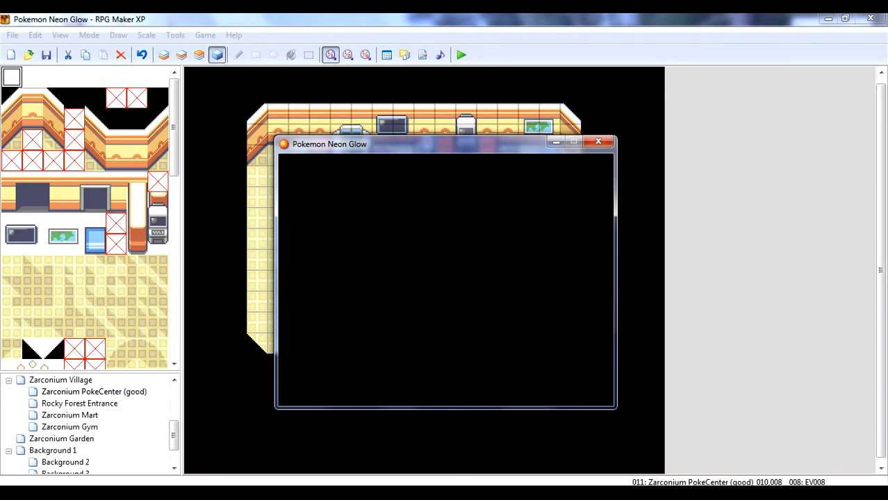
key("Return")
key("Return")
- Open the party and examine the Pokémon received in the trade, then leave the party view
key("Right")
key("Down")
key("Escape")
key("Up")
key("Down")
key("Return")
key("Down")
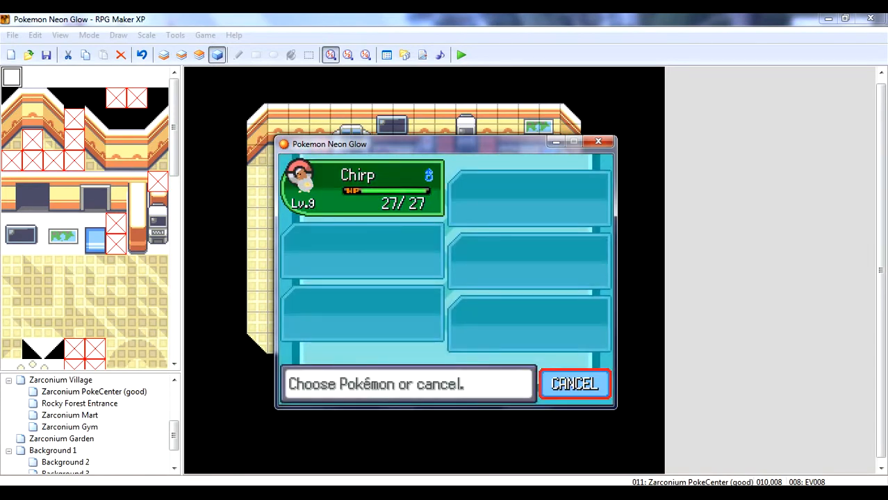
key("Up")
key("Down")
key("Up")
key("Down")
key("Up")
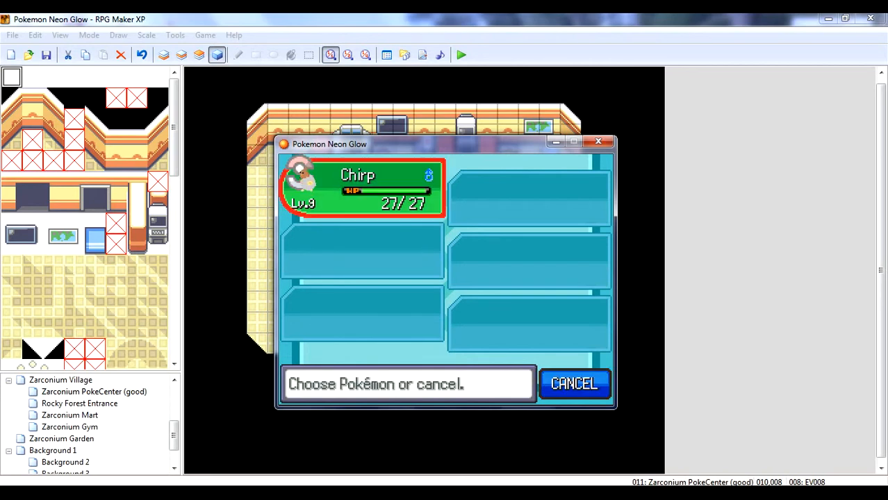
key("Down")
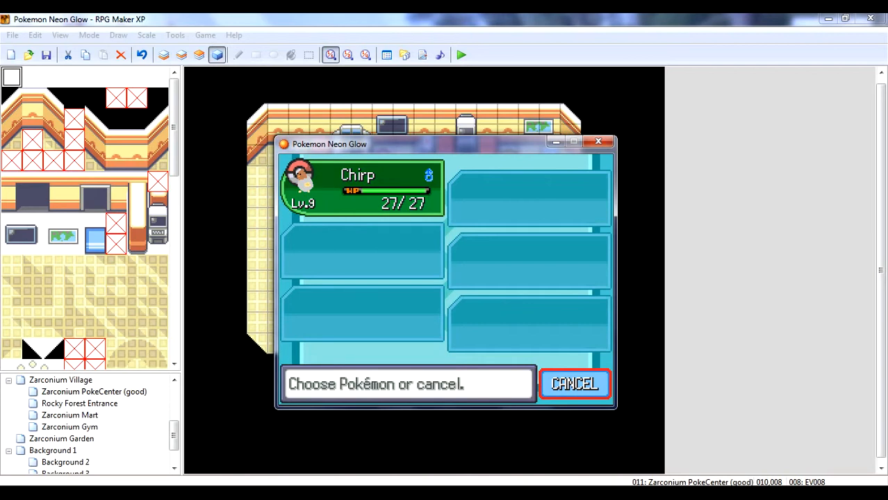
key("Return")
key("Escape")
key("Left")
key("Escape")
key("Up")
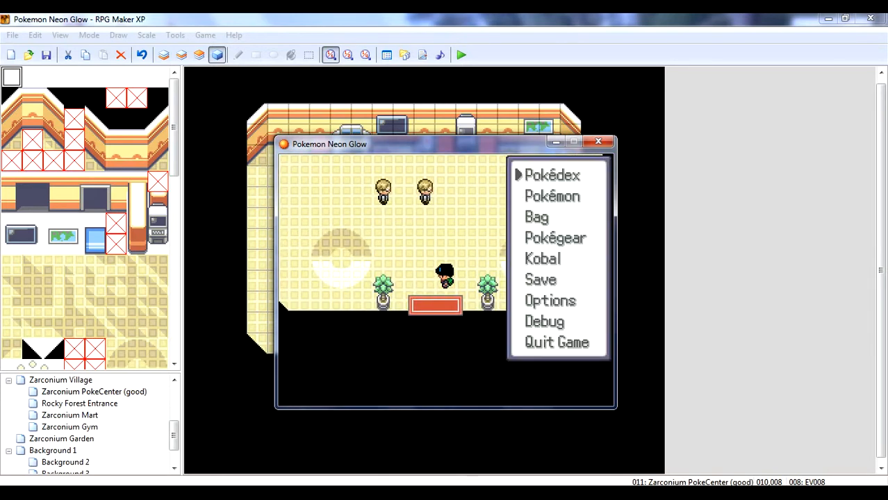
key("Escape")
key("Up")
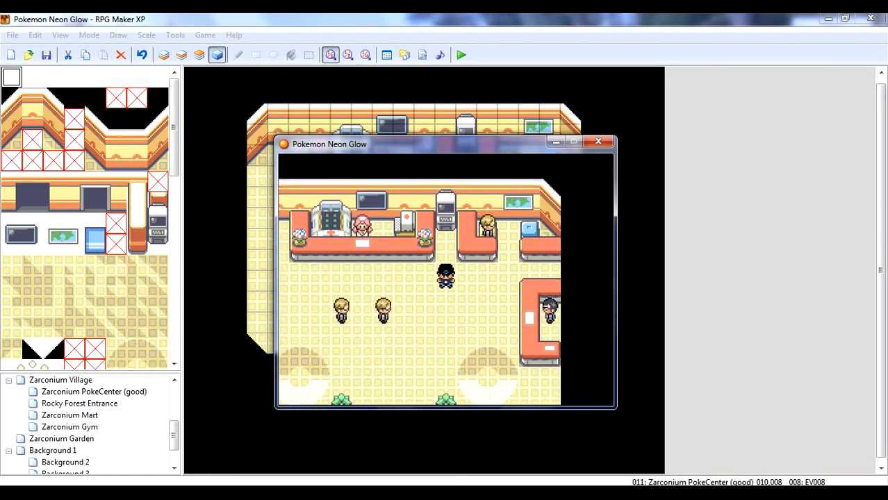
key("Down")
key("Right")
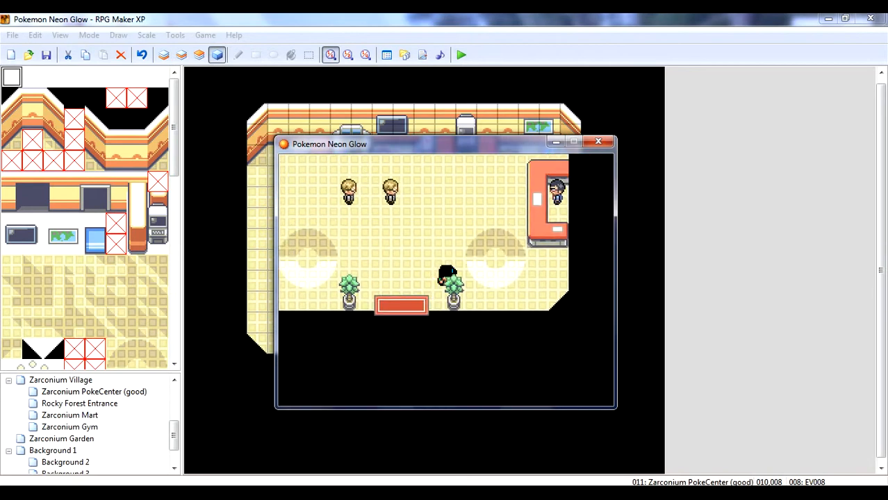
- Open the Pokédex, examine the Chicklet entry in the Palimo Pokédex, and return to the Pokédex selection
key("Escape")
key("Up")
key("Return")
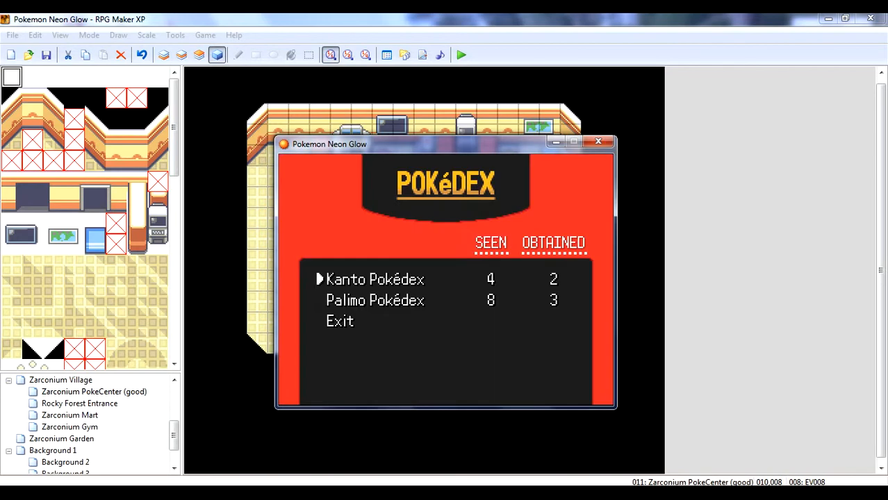
key("Down")
key("Up")
key("Down")
key("Up")
key("Down")
key("Up")
key("Down")
key("Return")
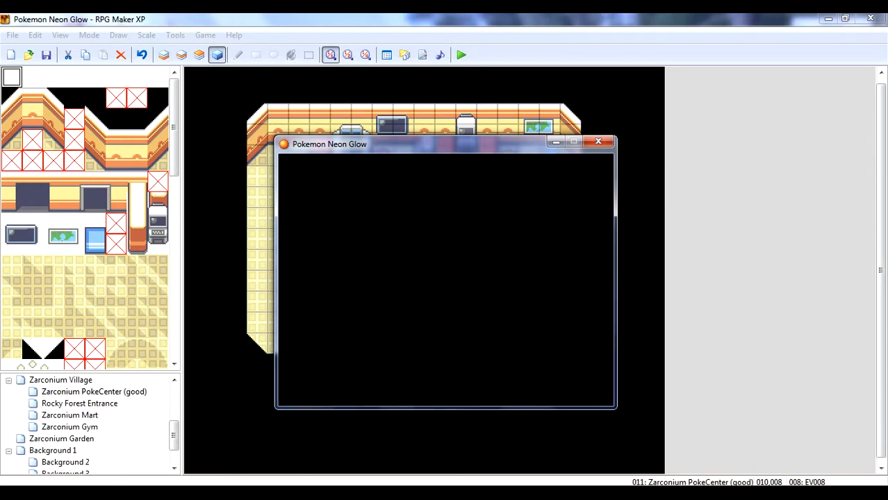
key("Up")
key("Up")
key("Down")
key("Down")
key("Up")
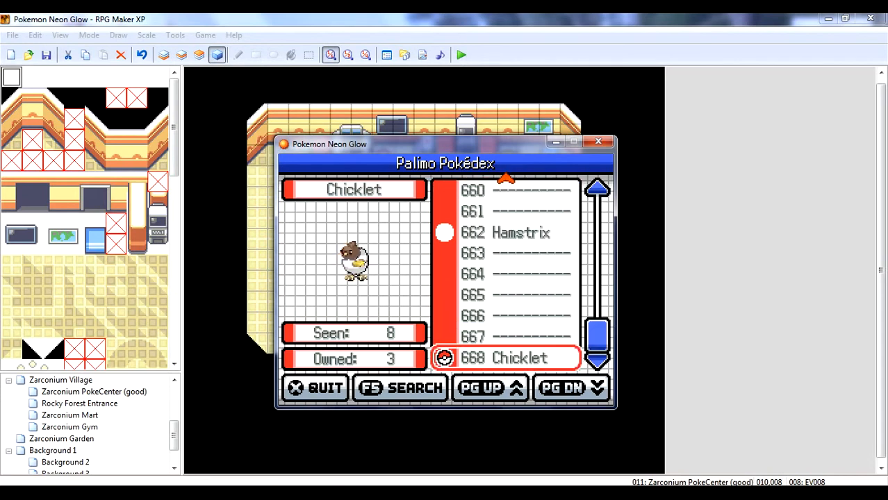
key("Down")
key("Up")
key("Escape")
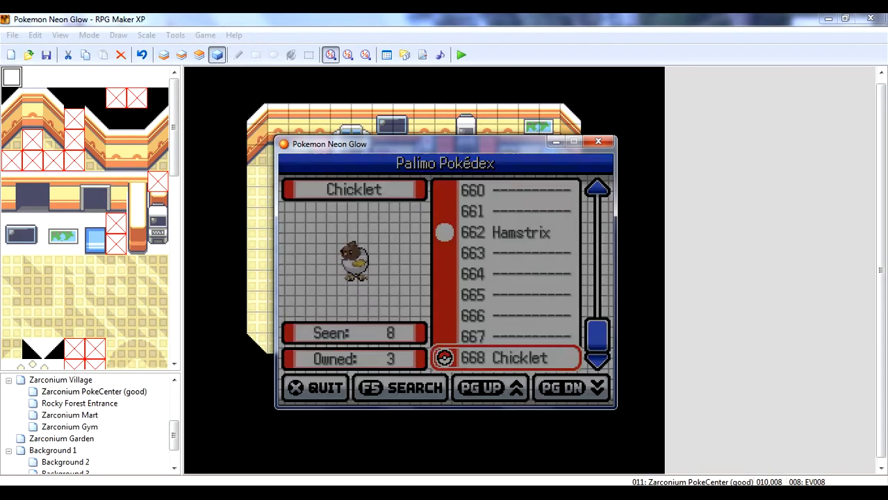
- Examine the Peccilo entry in the Kanto Pokédex and recheck Chicklet in the Palimo Pokédex
key("Up")
key("Return")
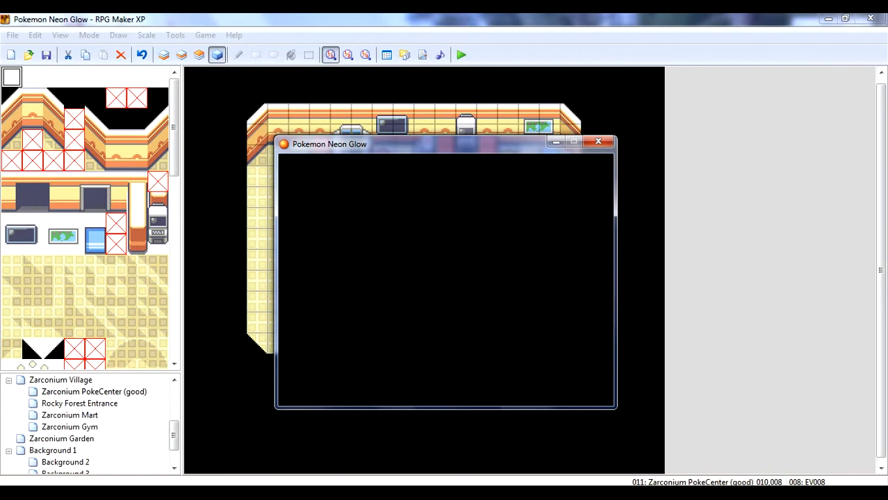
key("Up")
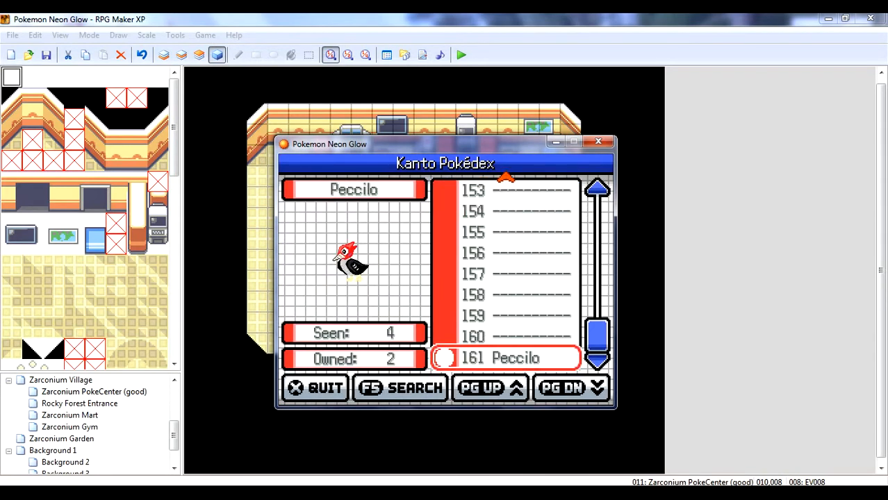
key("Down")
key("Up")
key("x")
key("Down")
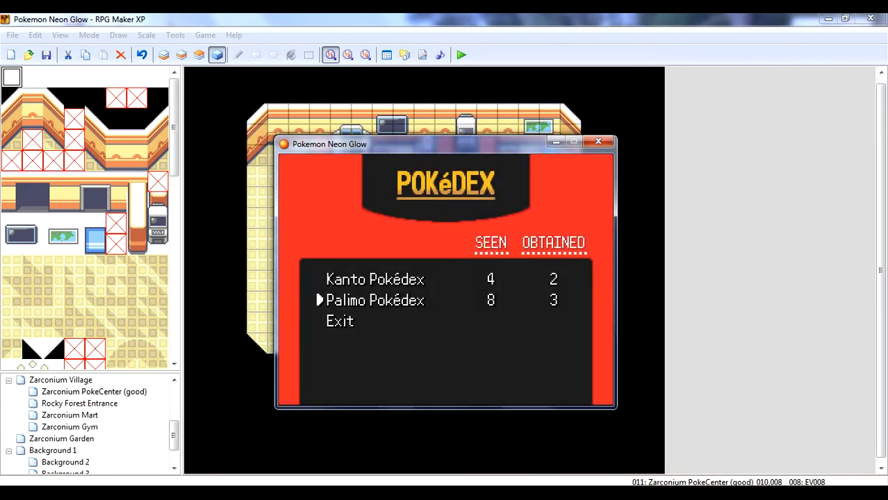
key("c")
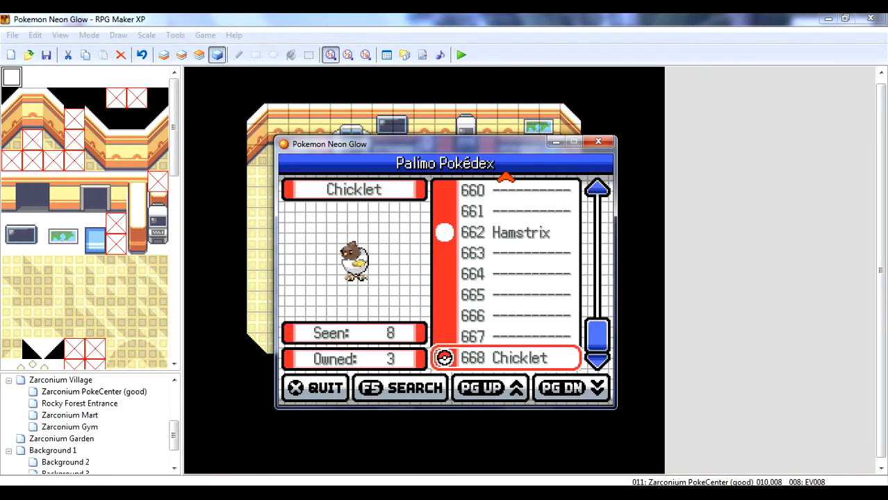
key("x")
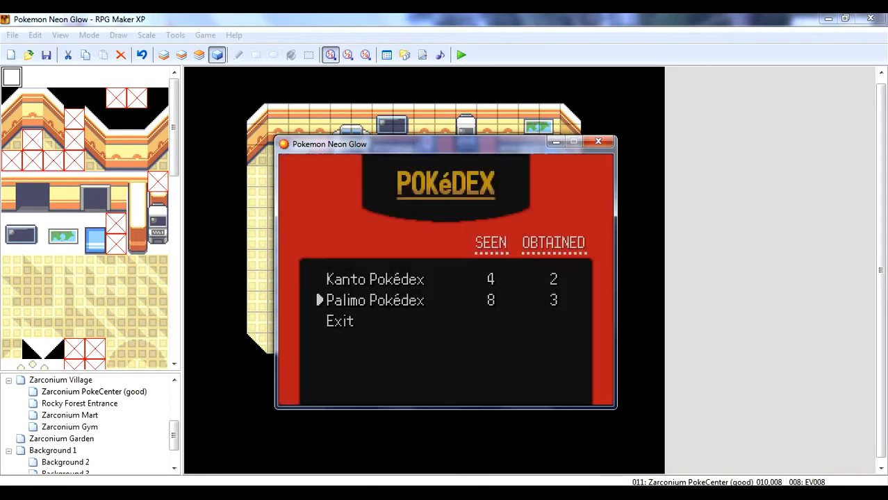
- Browse the Kanto Pokédex back and forth between the Pidgey and Peccilo entries
key("Up")
key("c")
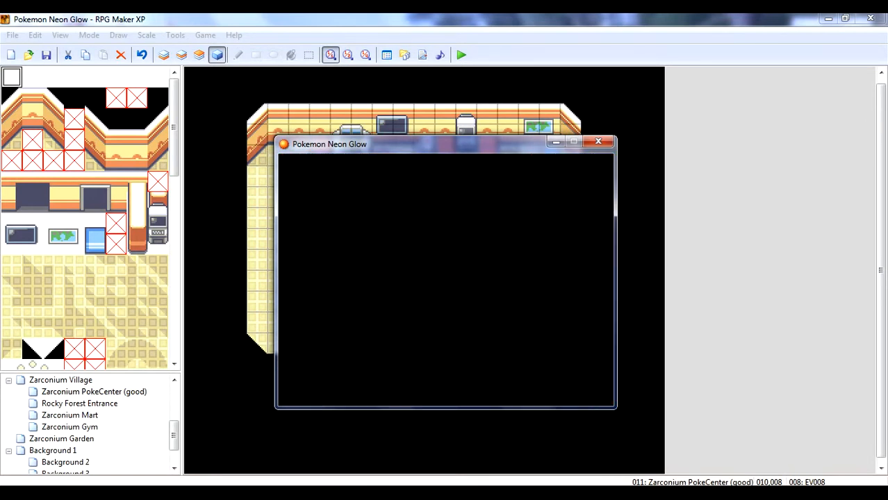
key("Up")
key("Down")
key("Down")
key("Up")
key("Up")
key("Down")
key("Down")
key("Up")
key("Down")
key("Up")
key("Down")
key("Up")
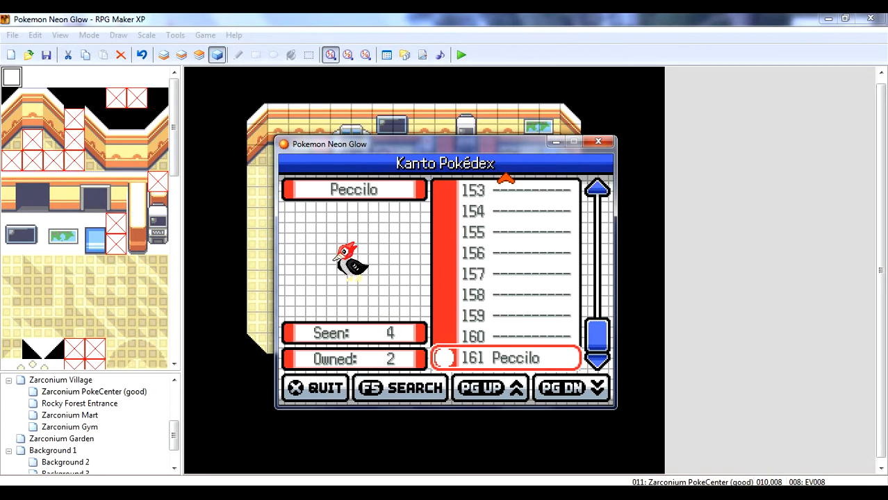
key("Down")
key("Up")
key("Down")
key("Up")
key("Down")
key("Up")
key("Down")
key("Up")
key("Up")
key("Down")
key("Down")
key("Up")
key("Down")
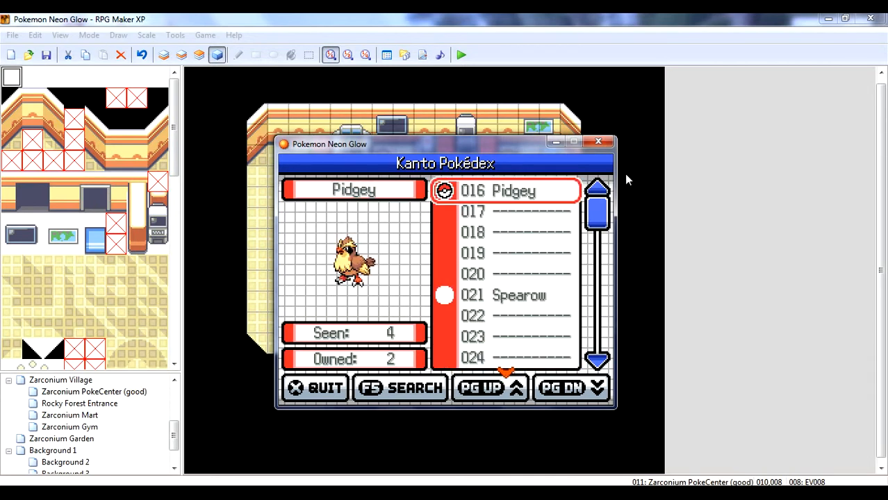
- Close the playtest and delete the blond character event behind the small counter on the Zarconium PokeCenter map
key("alt+F4")
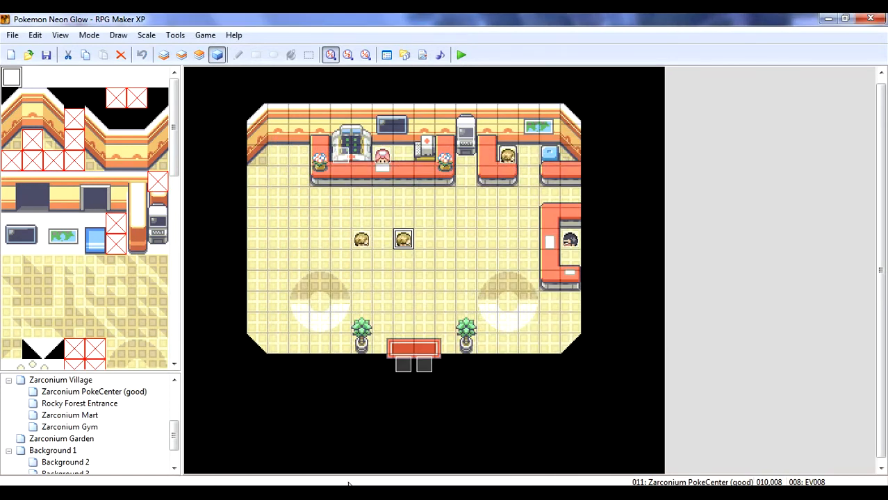
mouse_move(270, 499)
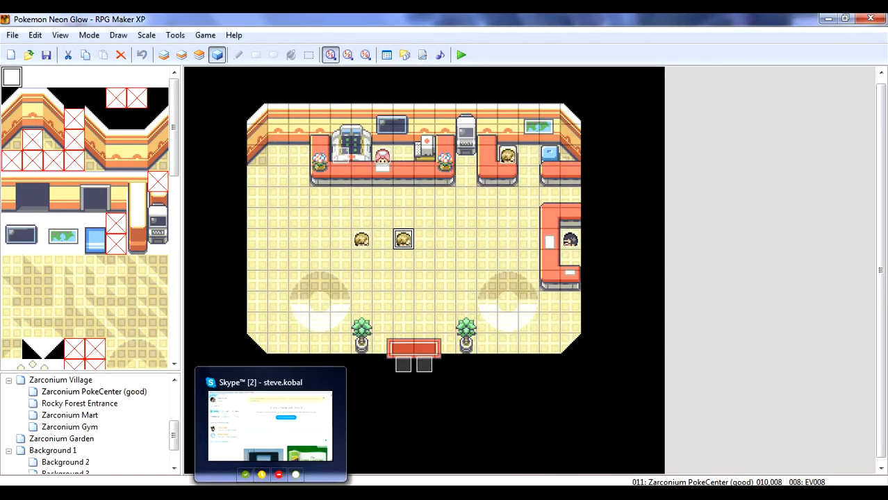
left_click(508, 350)
left_click(446, 291)
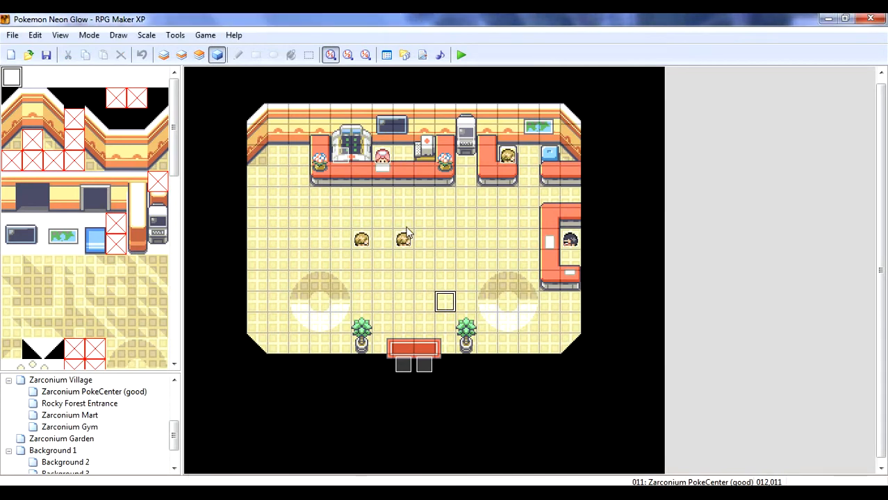
right_click(510, 157)
left_click(534, 224)
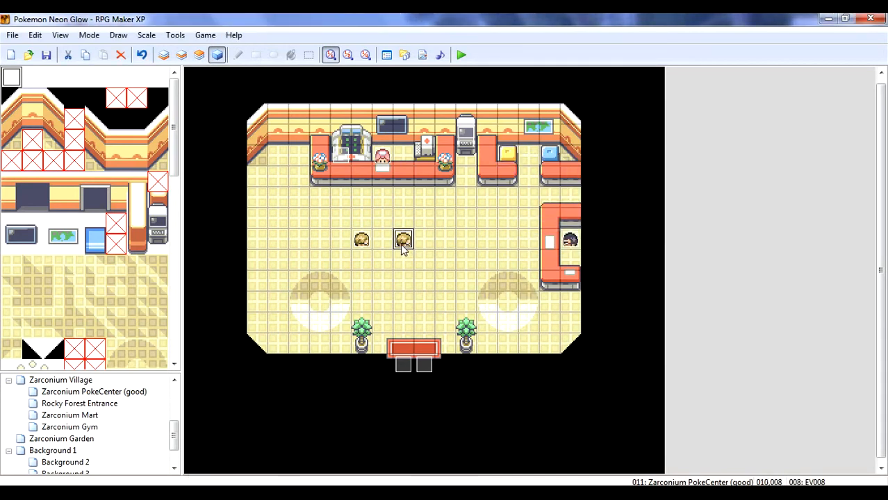
- Delete one of the two blond character events in the middle of the PokeCenter and move the other behind the small counter
double_click(402, 239)
key("Escape")
right_click(368, 241)
left_click(403, 311)
right_click(401, 240)
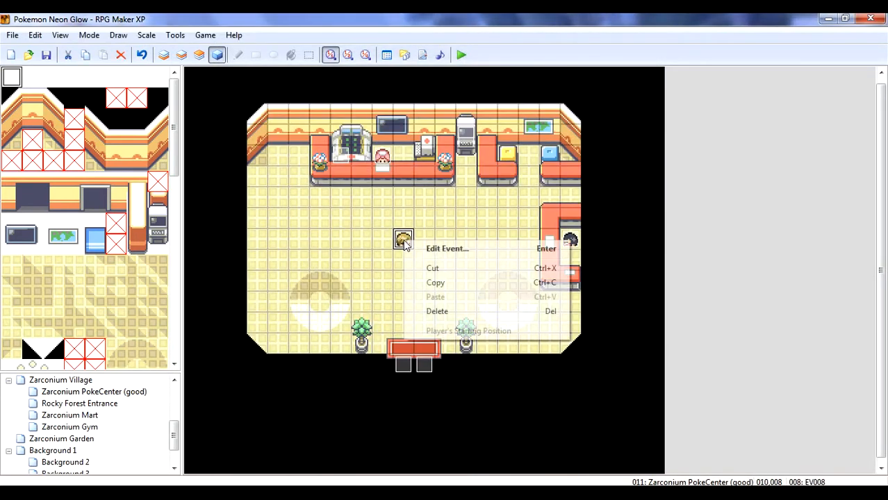
left_click_drag(402, 240, 507, 157)
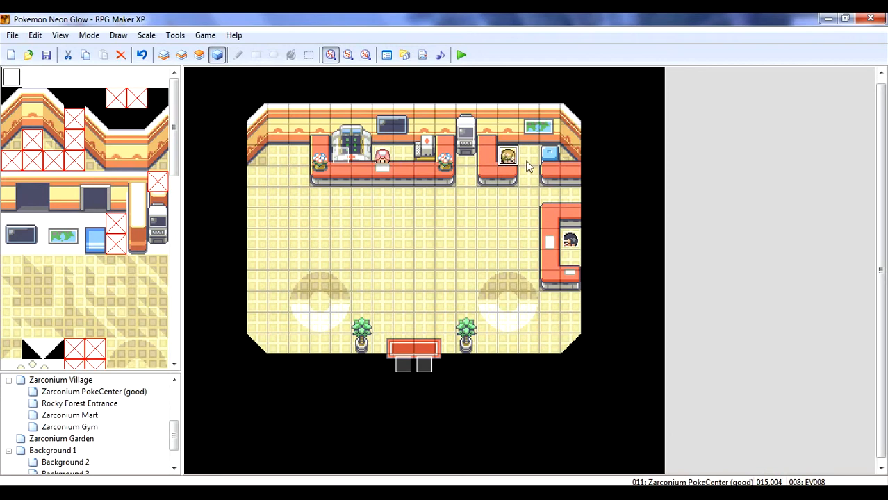
- Open the blond trader event behind the small counter and examine its pbChoosePokemon script for the Pidgey species
double_click(508, 157)
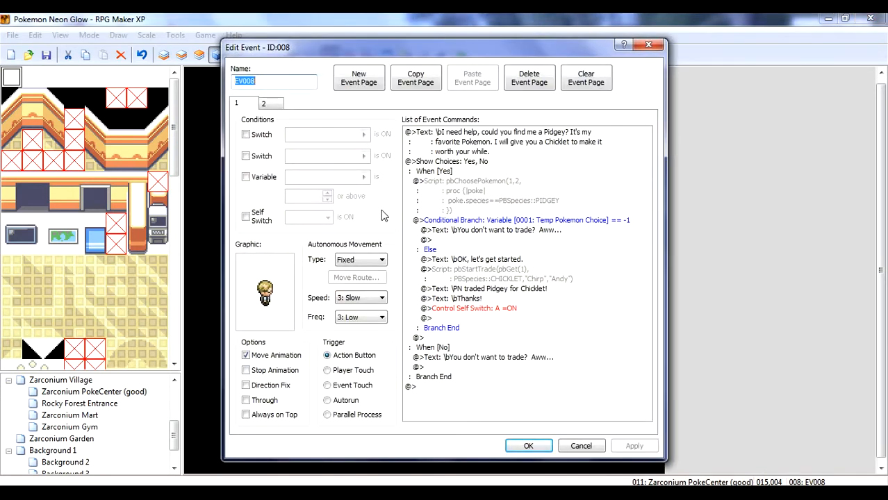
left_click(535, 196)
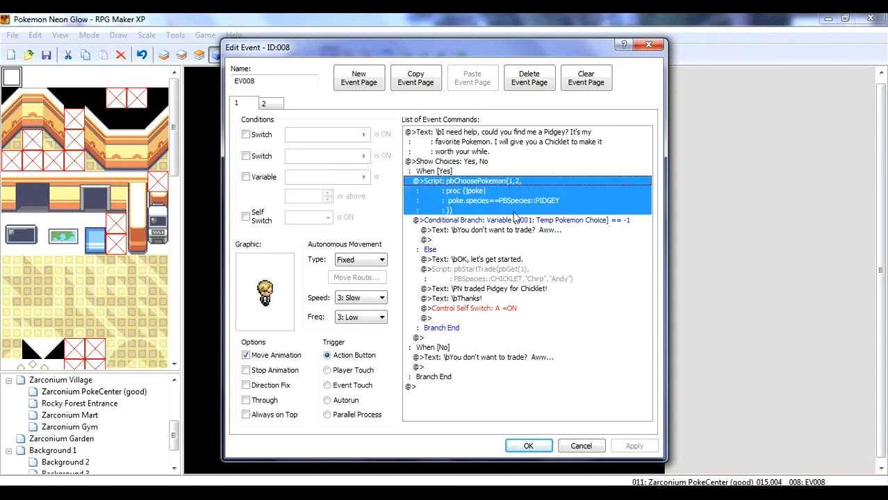
right_click(517, 183)
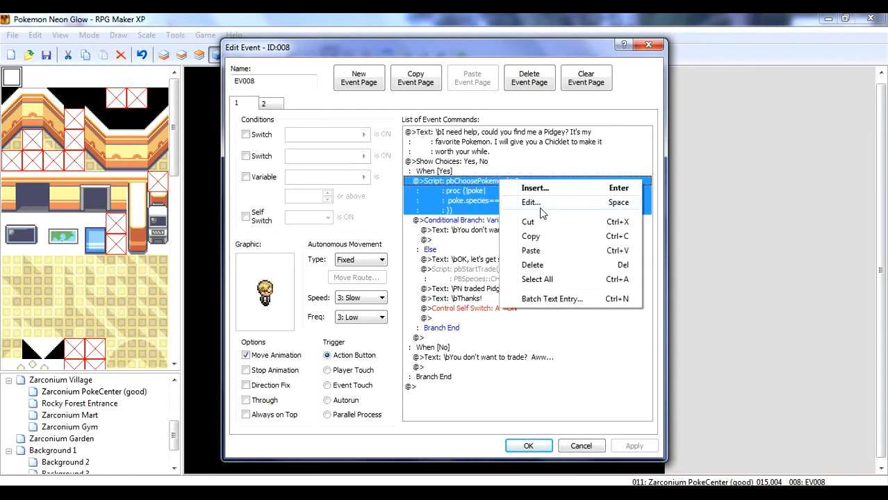
left_click(541, 207)
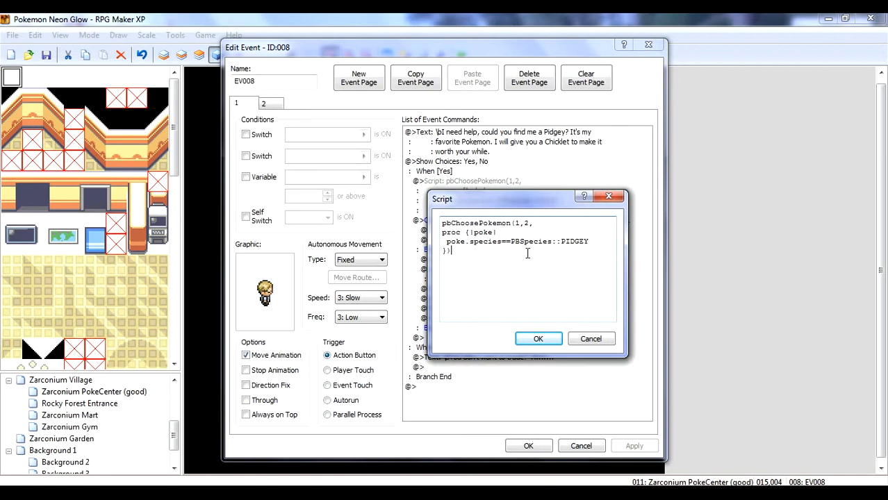
left_click_drag(612, 236, 565, 242)
left_click(573, 257)
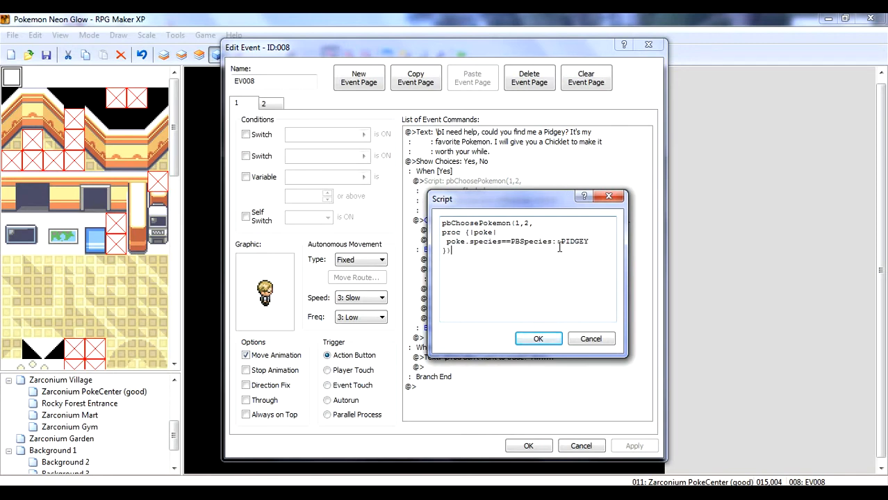
left_click(539, 339)
left_click(516, 280)
key("Insert")
left_click(507, 283)
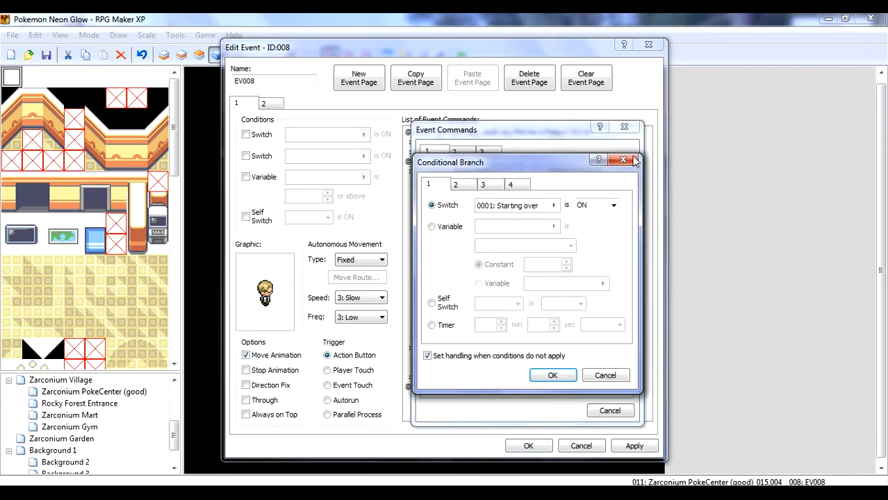
left_click(629, 130)
- Review the trader event's remaining commands on page 1 and its thank-you text on page 2, and close the event
left_click(567, 317)
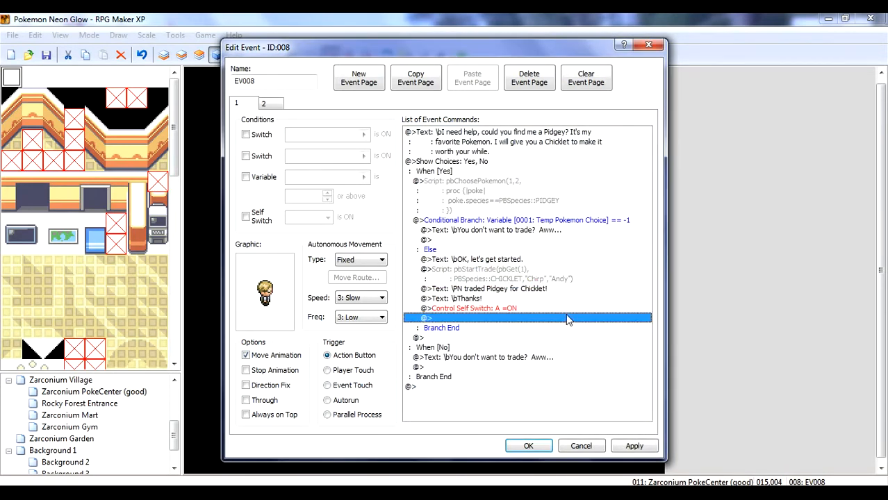
left_click(567, 339)
left_click(570, 359)
left_click(575, 270)
left_click(576, 230)
left_click(548, 348)
left_click(553, 367)
left_click(283, 108)
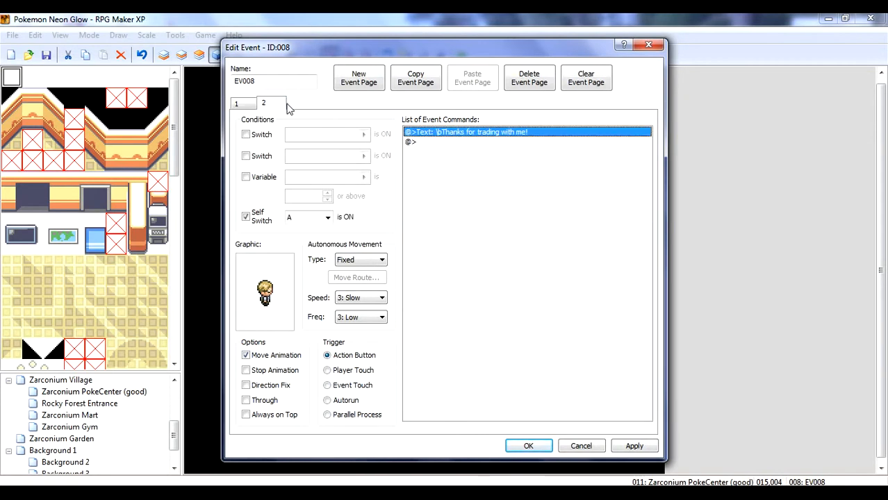
left_click(239, 106)
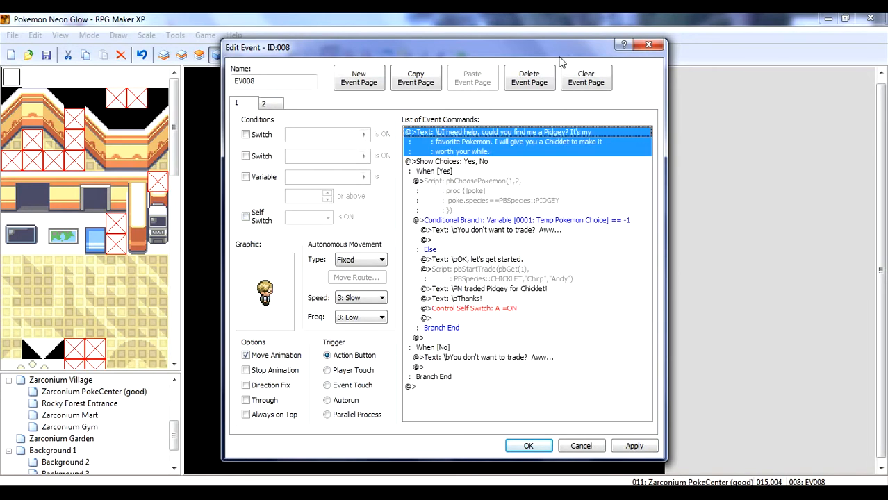
left_click(653, 47)
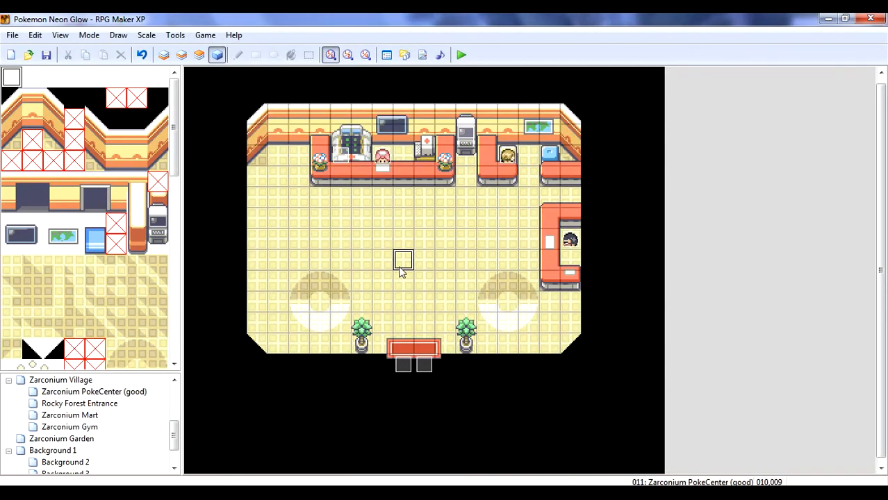
double_click(509, 156)
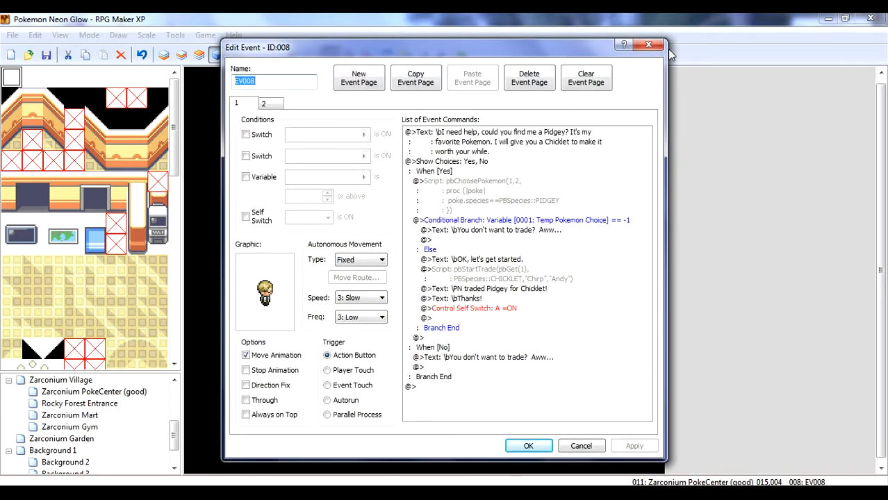
left_click(648, 46)
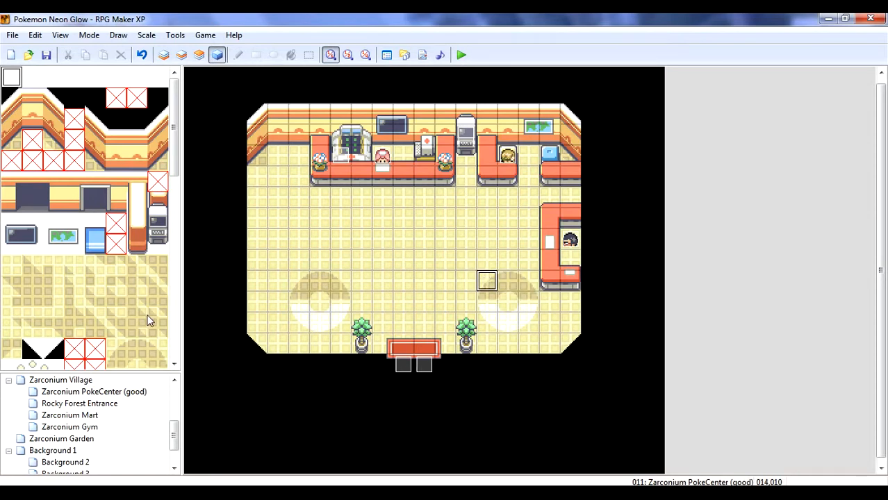
- Open the Granite Town map and look over its houses, lab and paths
left_click_drag(174, 435, 174, 389)
left_click(119, 405)
left_click(95, 397)
left_click(152, 403)
left_click(152, 403)
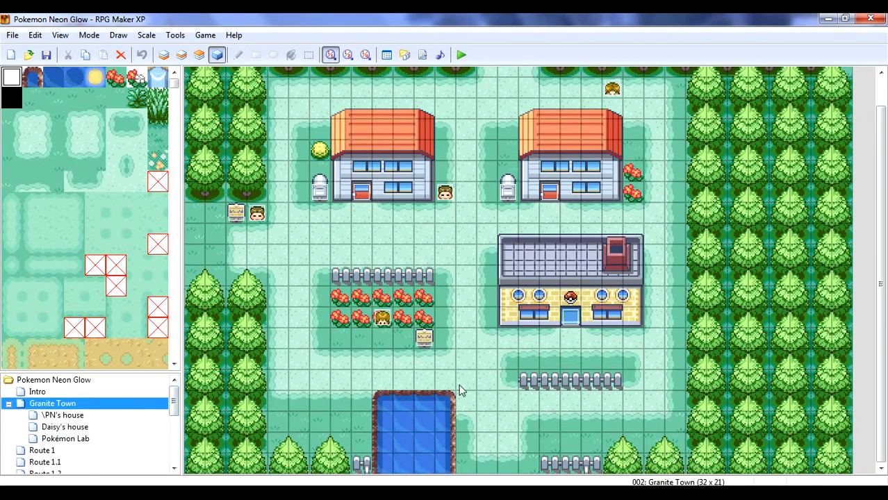
left_click(633, 338)
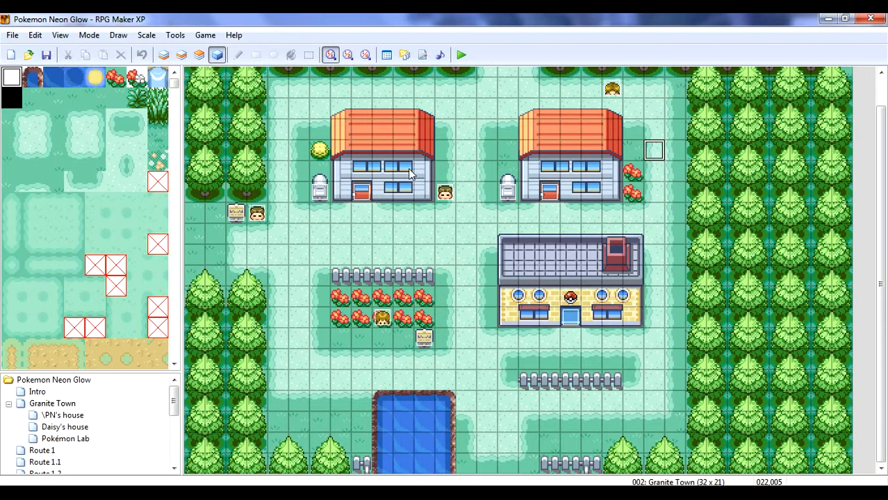
left_click(466, 171)
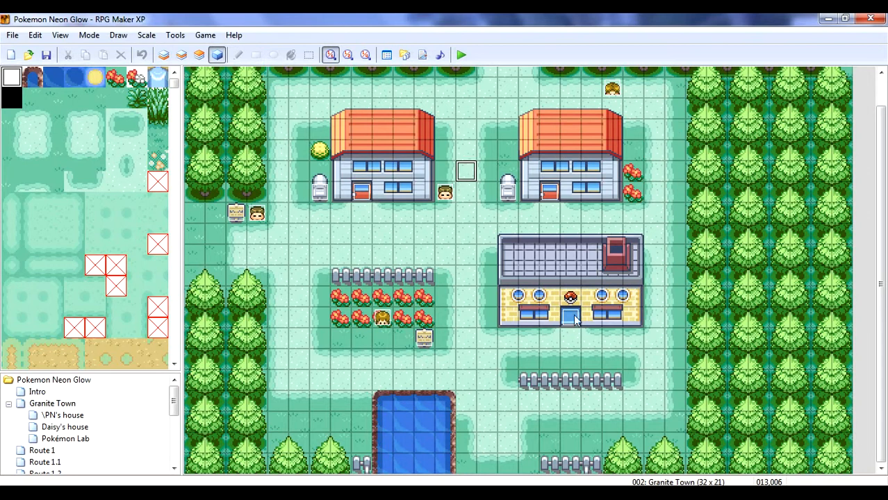
left_click(487, 420)
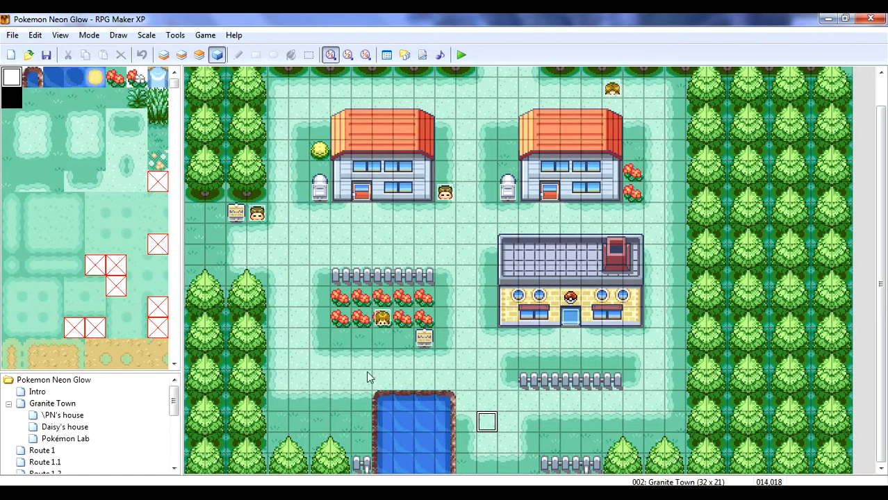
- Look through the Rocky Forest and Background 1 maps, and return to the upper part of Granite Town
left_click_drag(175, 399, 168, 475)
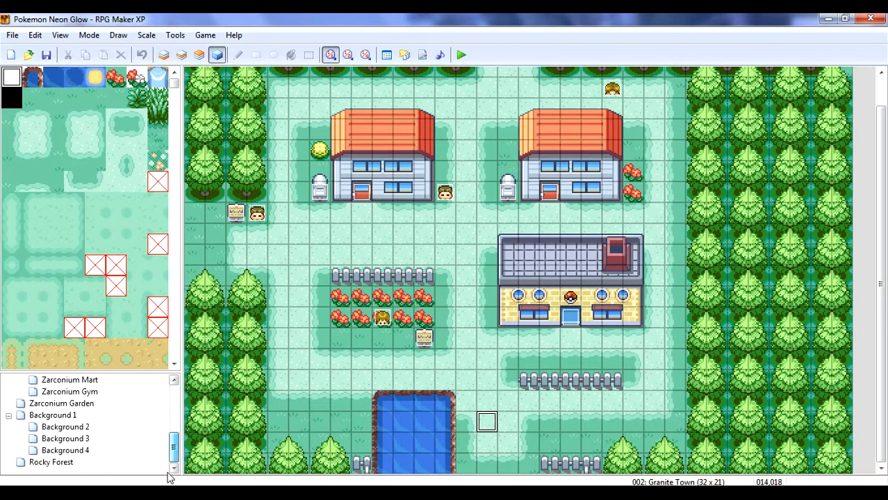
left_click(156, 463)
left_click(158, 439)
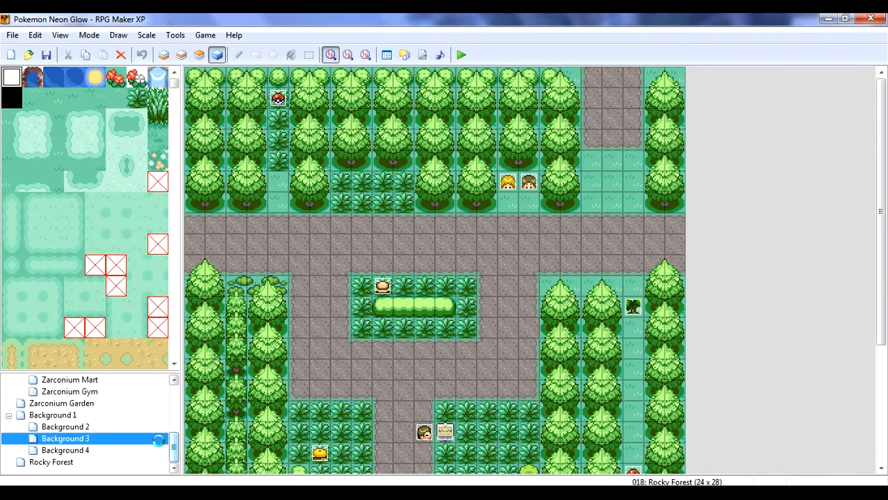
key("Up")
key("Up")
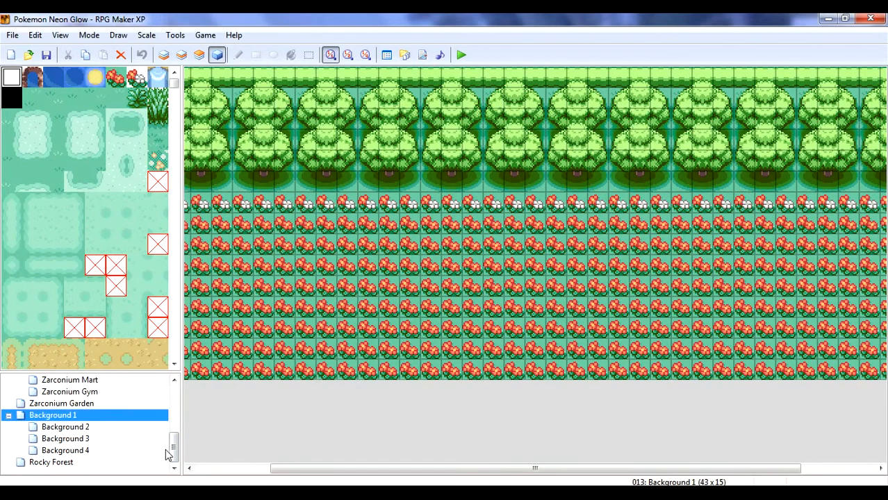
left_click_drag(175, 452, 176, 393)
left_click(129, 425)
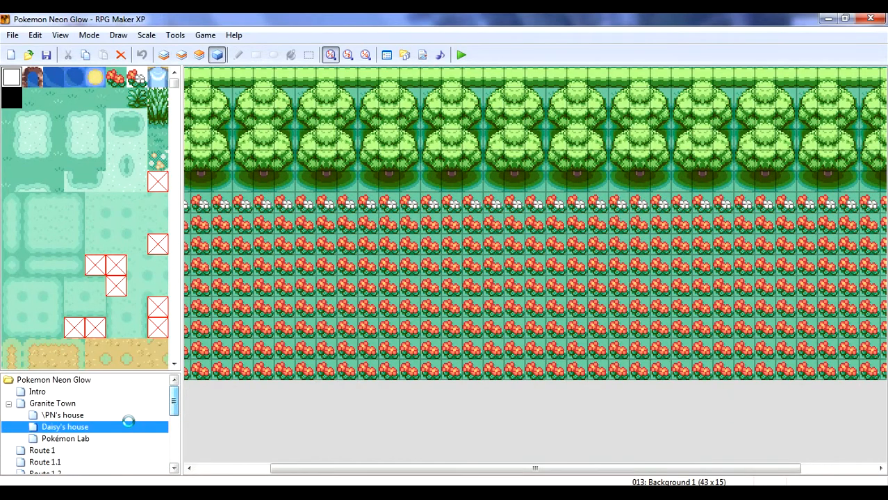
left_click(139, 404)
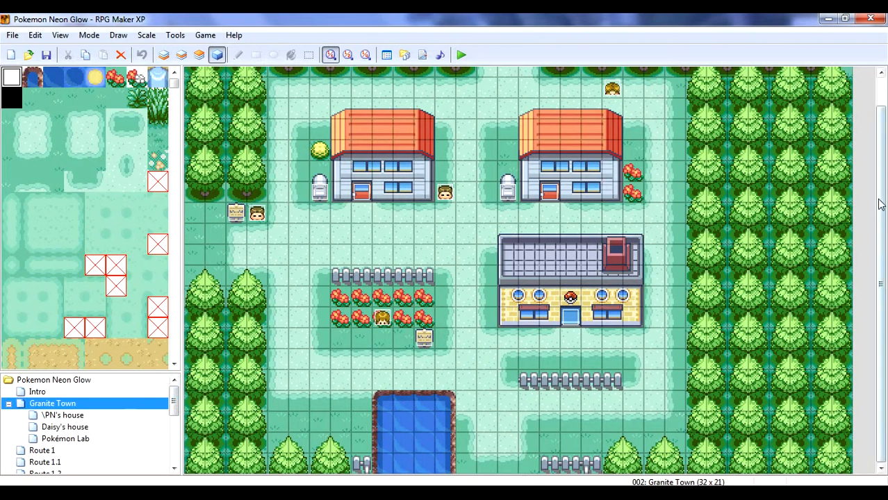
left_click_drag(879, 203, 878, 149)
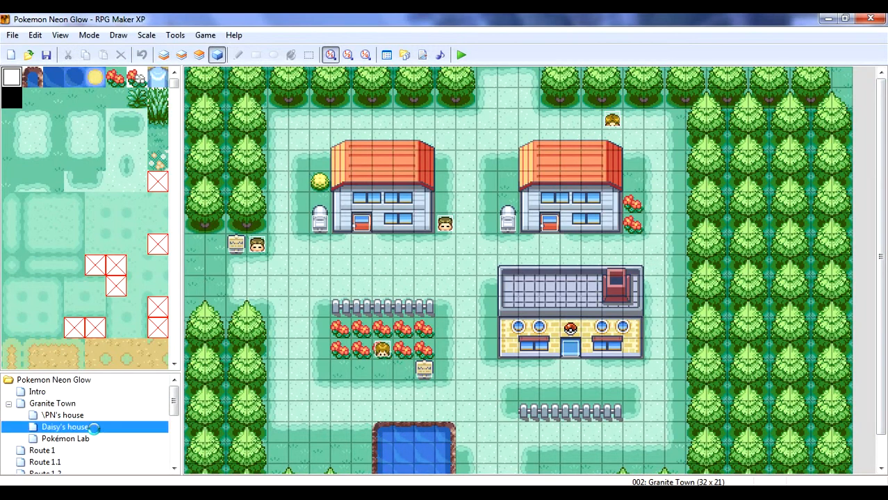
- Open the Pokémon Lab map under Granite Town and look over its interior
left_click(95, 429)
left_click(94, 439)
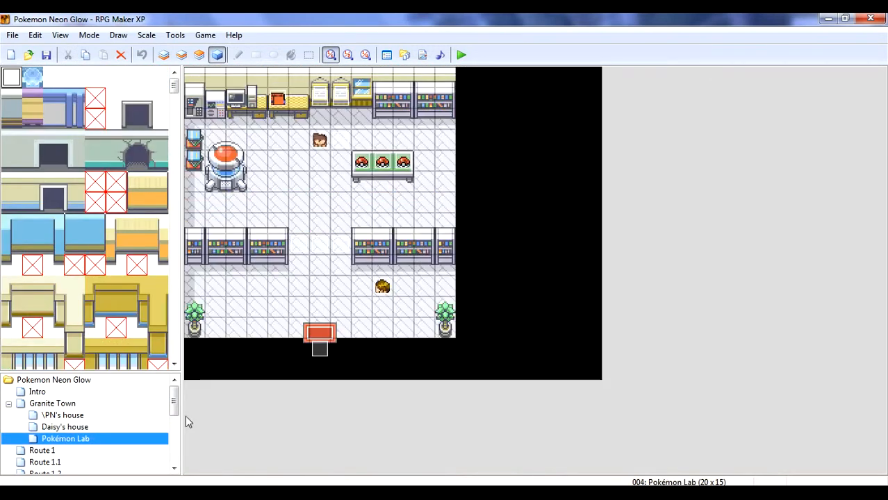
scroll(175, 414, "down", 1)
left_click_drag(177, 421, 160, 434)
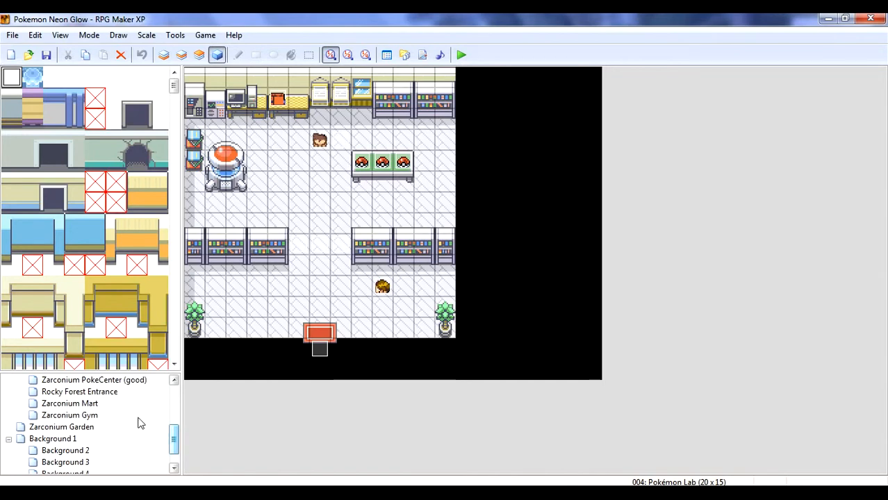
- Open the Zarconium Gym map and examine the gym leader event's battle, badge and TM commands
left_click(141, 415)
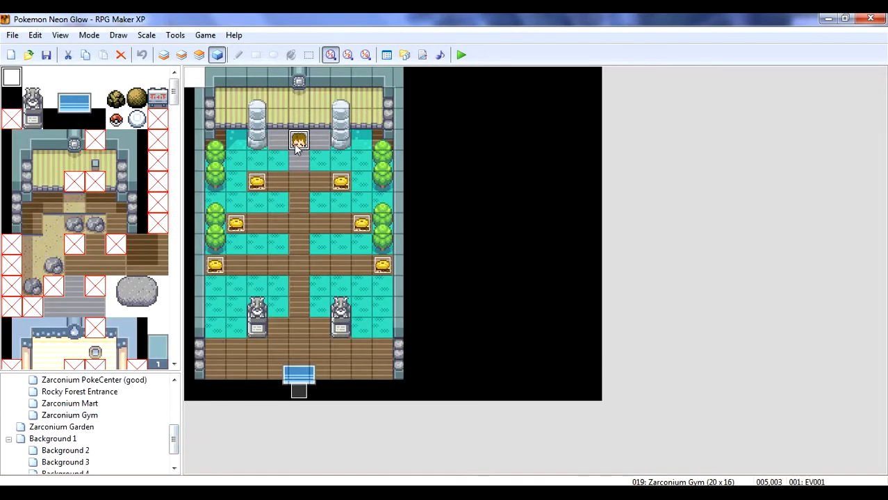
double_click(298, 142)
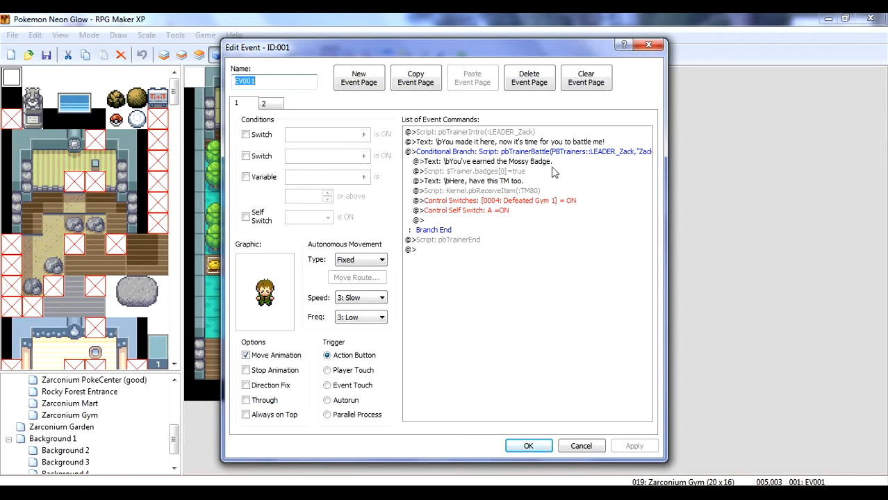
left_click(648, 45)
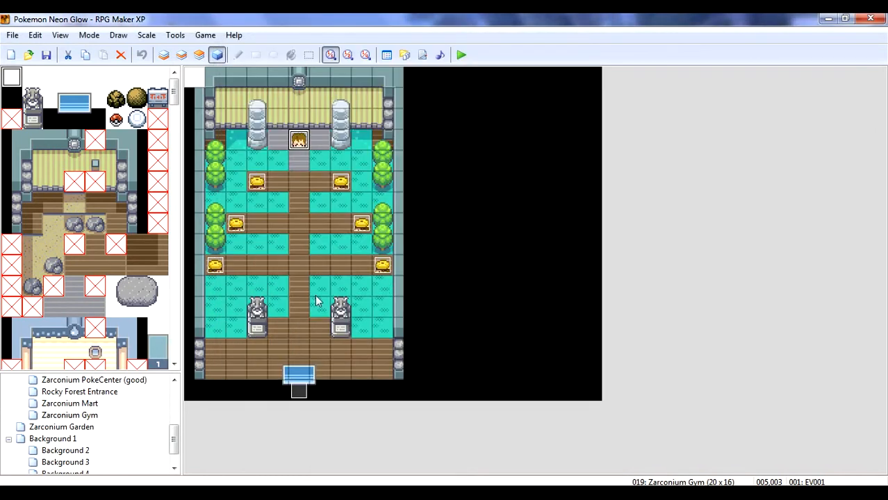
double_click(312, 201)
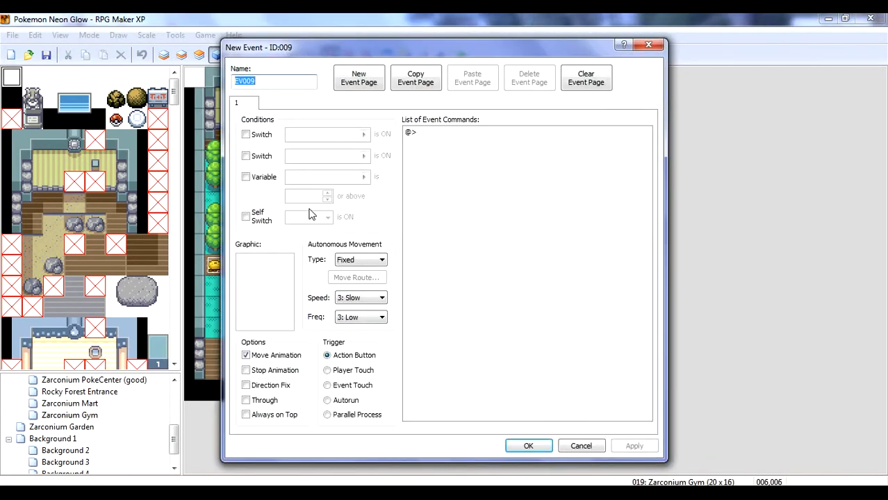
left_click(650, 44)
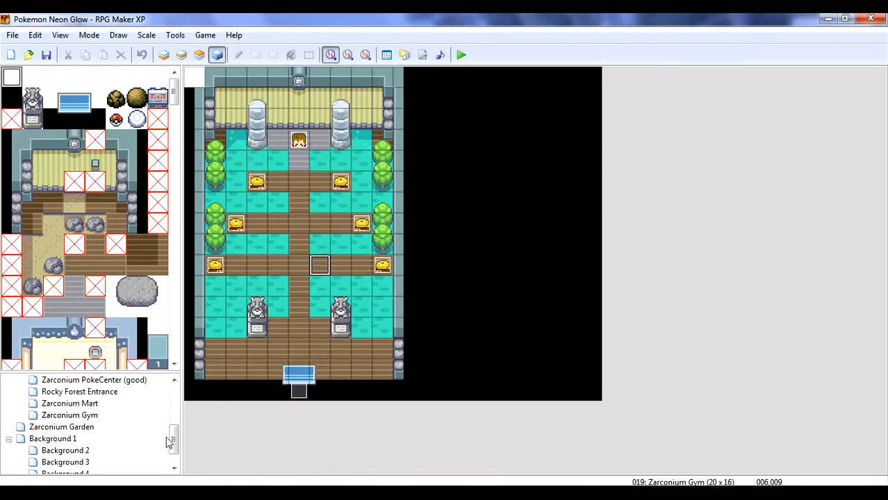
- View the Daisy's house map and return its entry from Route 1 to Granite Town in the map tree
left_click_drag(174, 443, 173, 408)
left_click(130, 415)
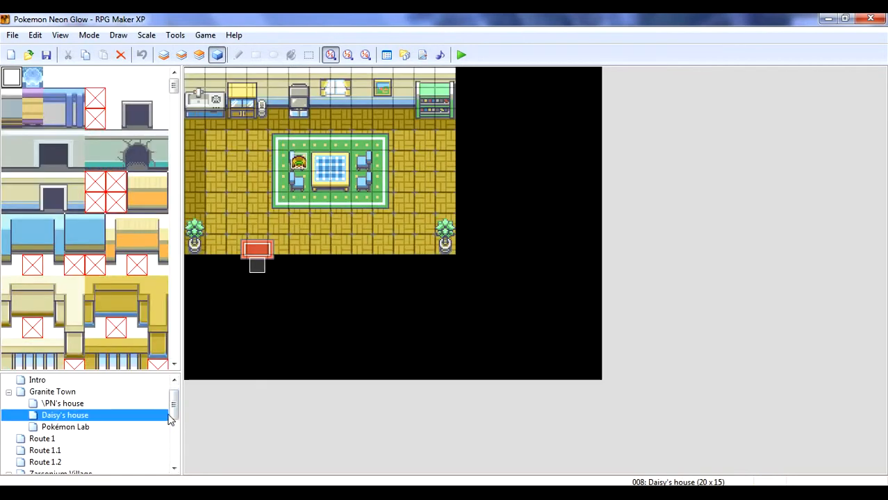
left_click(169, 439)
left_click_drag(169, 439, 168, 437)
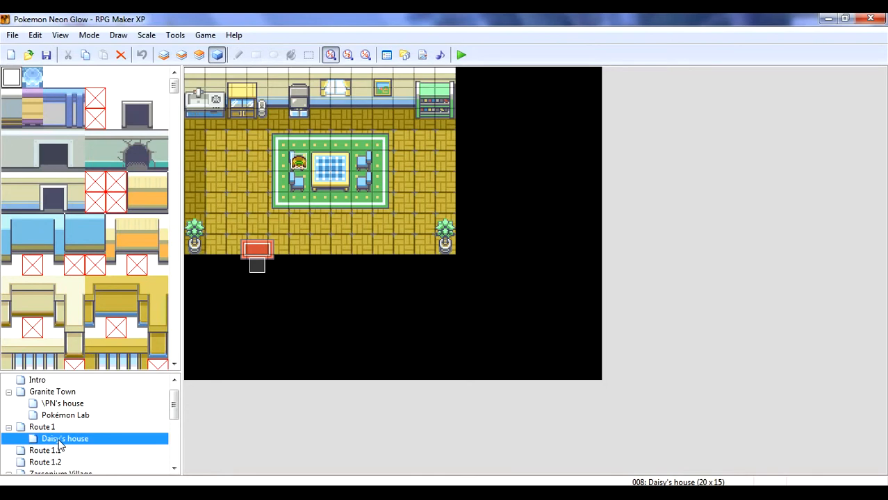
left_click_drag(60, 441, 52, 392)
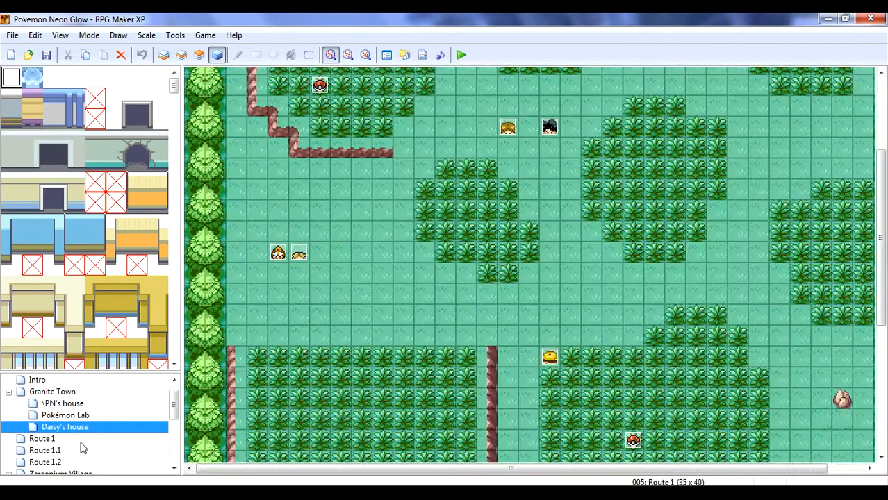
- Open the Route 1.1 map and look over its grass patches, paths and placed events
left_click(39, 452)
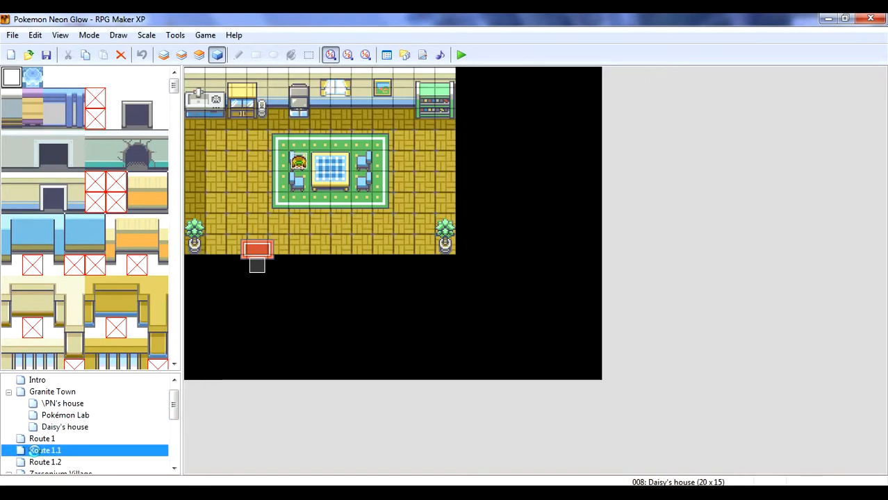
left_click(198, 259)
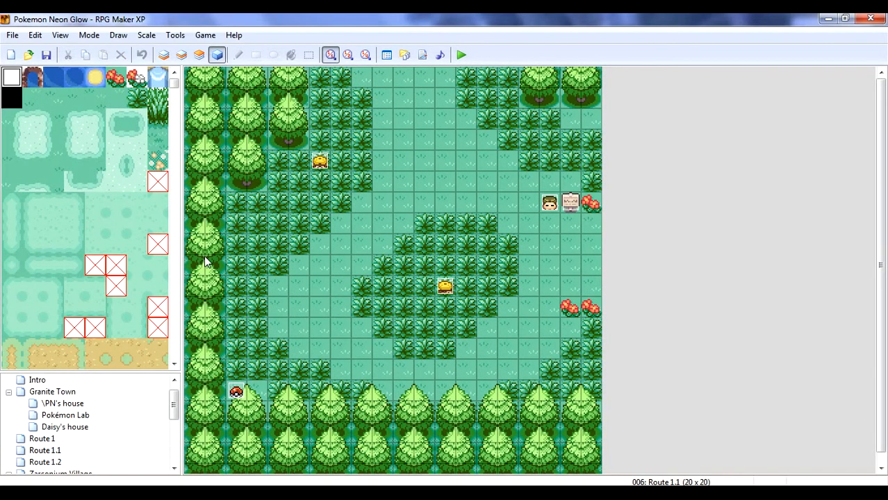
left_click(312, 311)
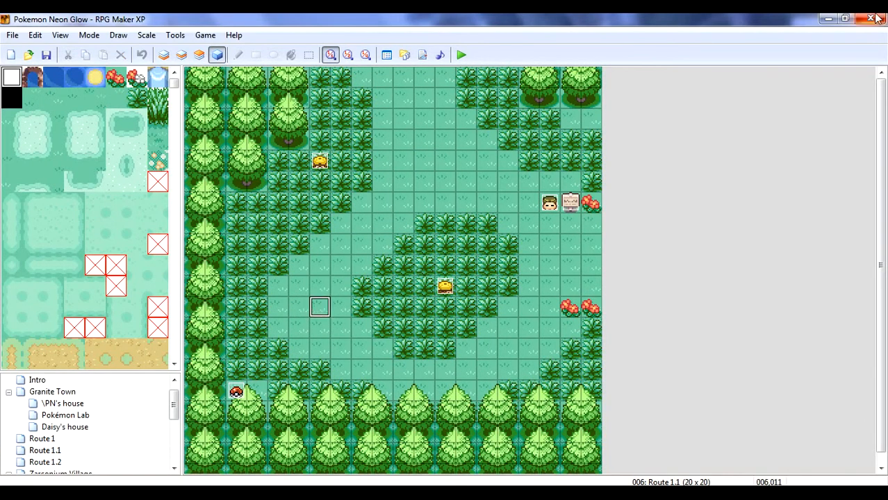
left_click(349, 285)
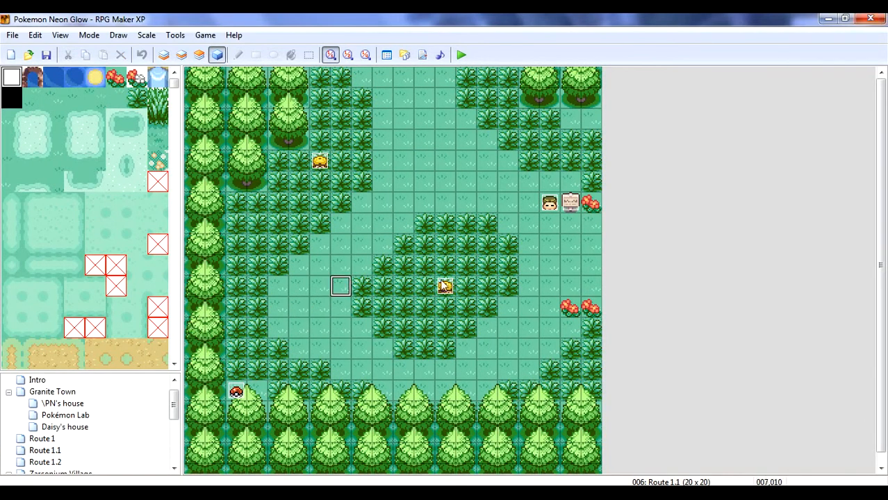
left_click(328, 261)
left_click(367, 212)
left_click(407, 202)
left_click(342, 265)
left_click(549, 243)
left_click(298, 348)
left_click(510, 222)
left_click(569, 223)
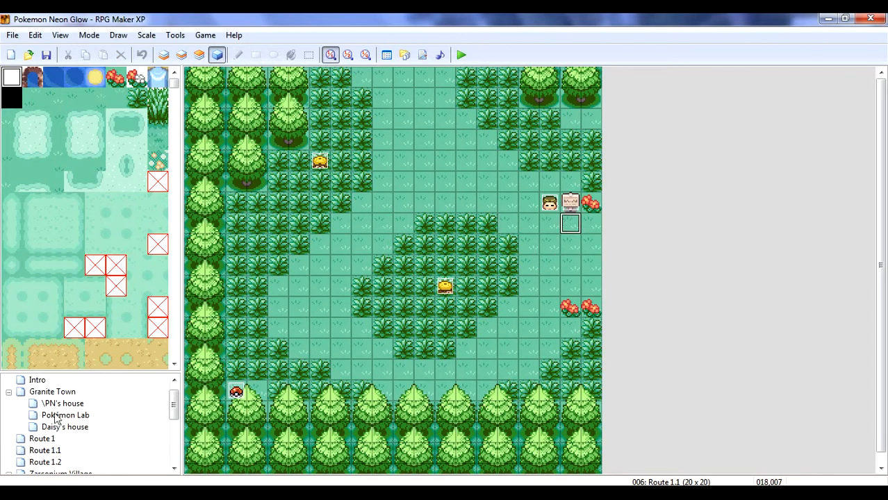
left_click(528, 223)
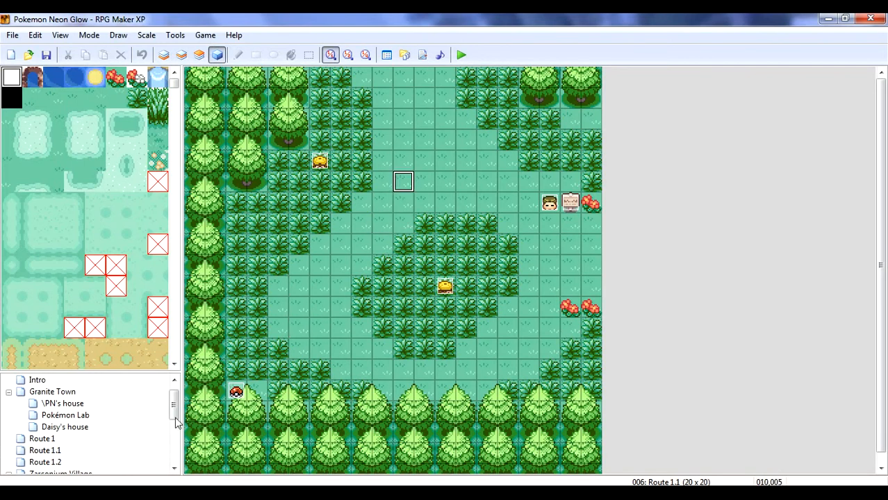
- Open the Zarconium Gym map under Zarconium Village and examine its walkways, pillars and event placement
mouse_move(173, 417)
left_mouse_down()
mouse_move(171, 437)
mouse_move(172, 393)
mouse_move(177, 407)
left_mouse_up()
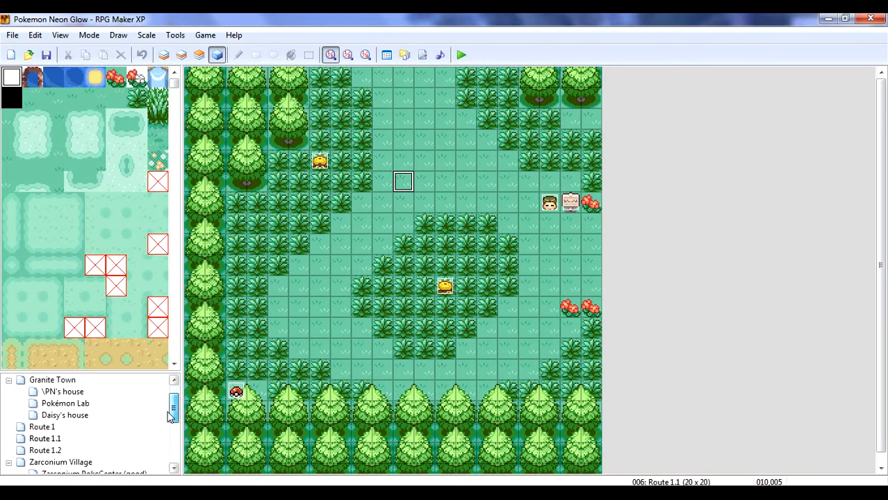
left_click(132, 439)
scroll(134, 444, "down", 2)
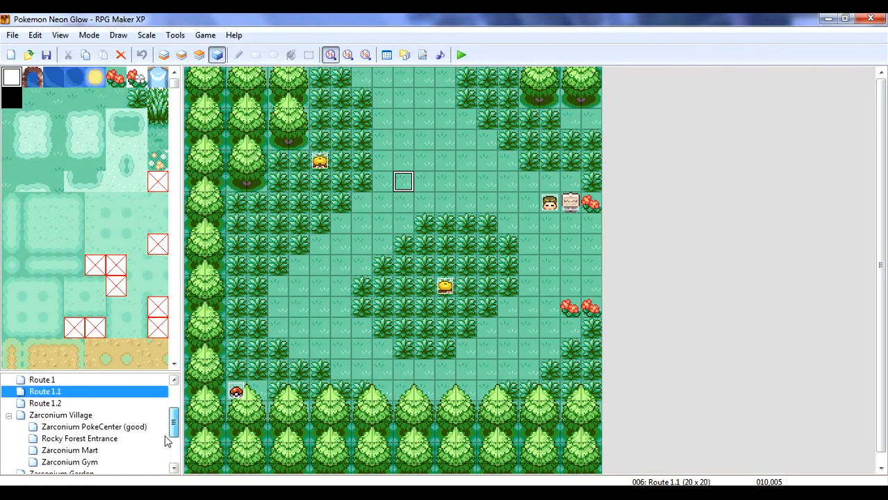
left_click(132, 449)
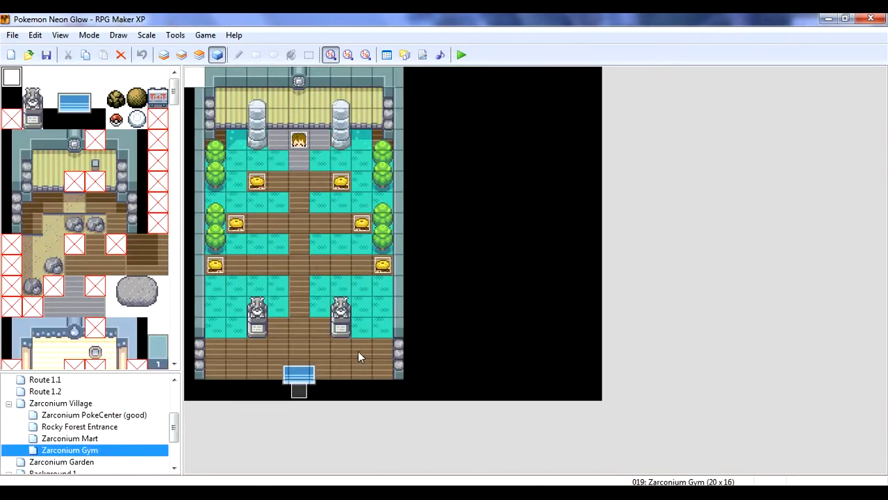
double_click(338, 350)
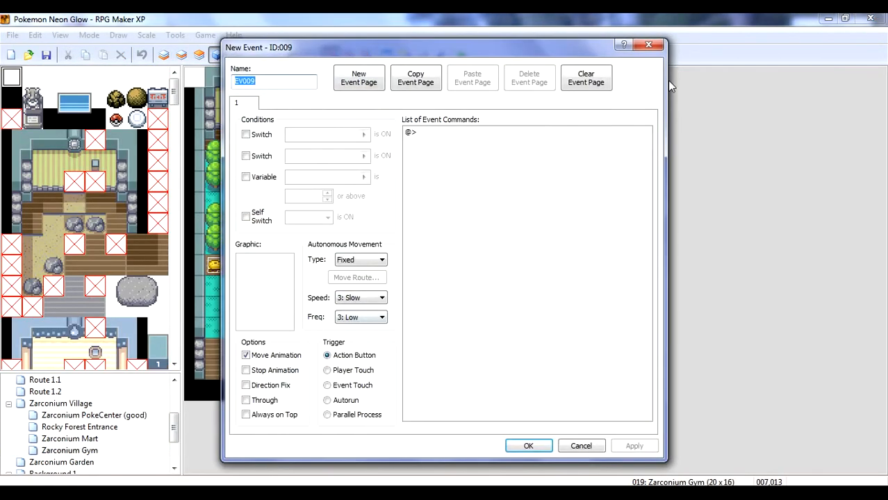
left_click(648, 45)
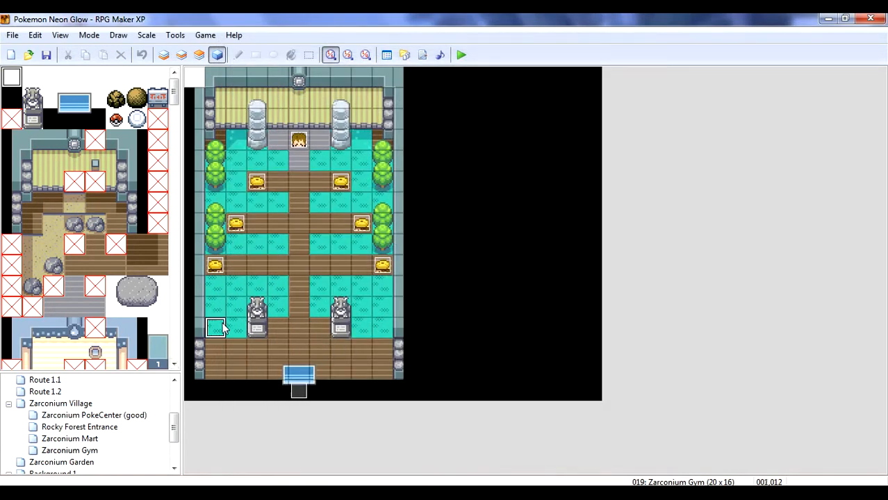
left_click(294, 221)
left_click(277, 228)
left_click(258, 105)
left_click(353, 122)
left_click(340, 118)
- Paint boulder tiles on layer 1 of the Zarconium Gym map, across the water and wooden walkways around the central path
left_click(111, 266)
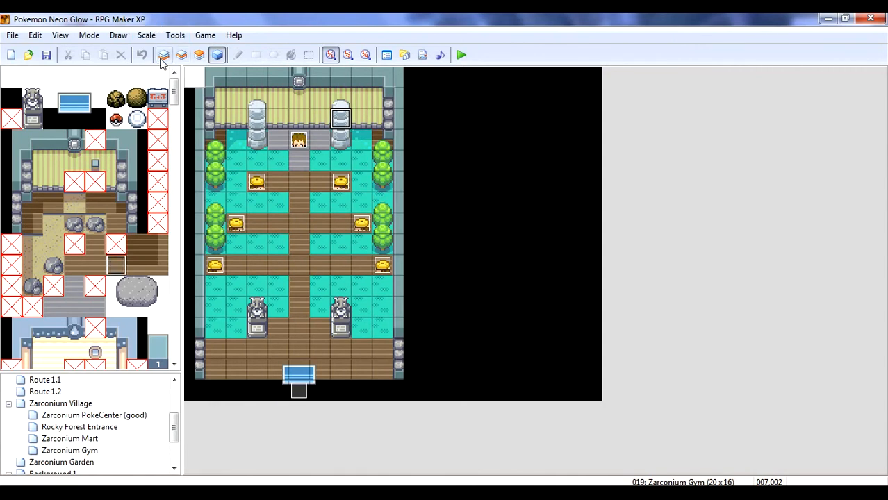
left_click(164, 55)
left_click(94, 225)
left_click(255, 247)
left_click(278, 266)
left_click(298, 245)
left_click_drag(278, 244, 277, 203)
left_click(320, 224)
left_click(241, 232)
left_click_drag(277, 182, 277, 160)
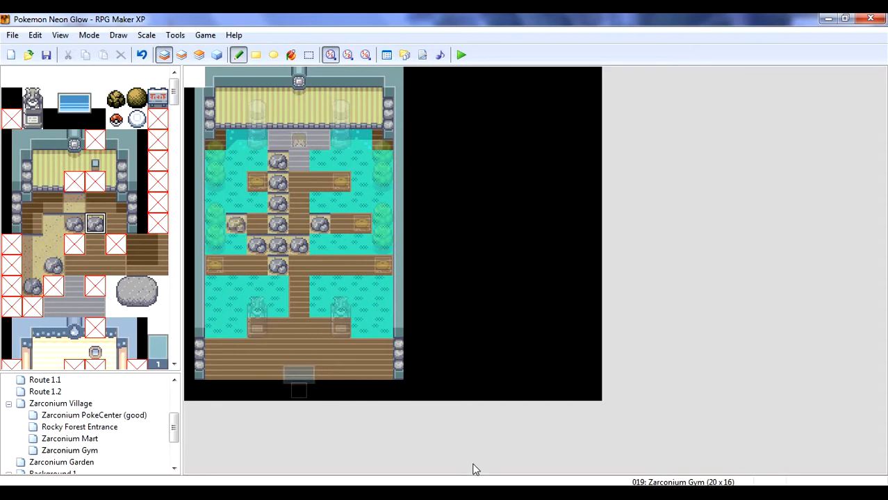
- Undo all the boulder tiles painted on the Zarconium Gym map
left_click(142, 56)
left_click(142, 56)
left_click(142, 56)
left_click(142, 56)
left_click(142, 55)
left_click(142, 55)
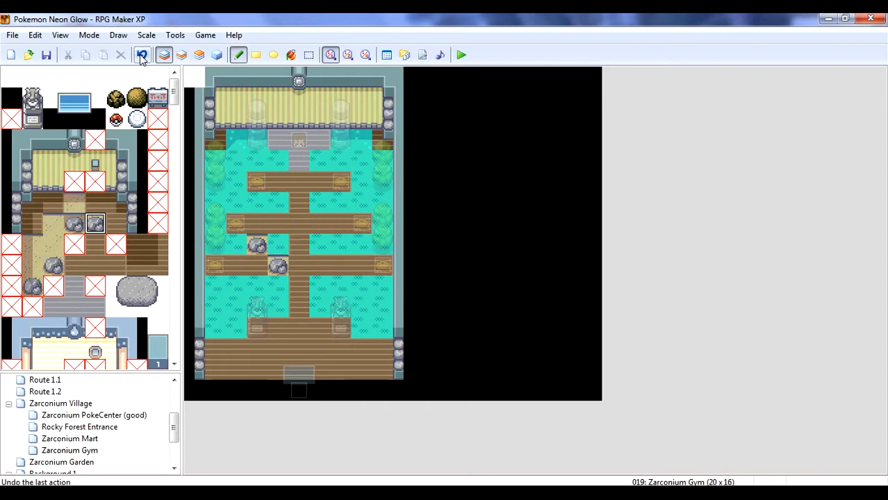
left_click(141, 56)
left_click(142, 56)
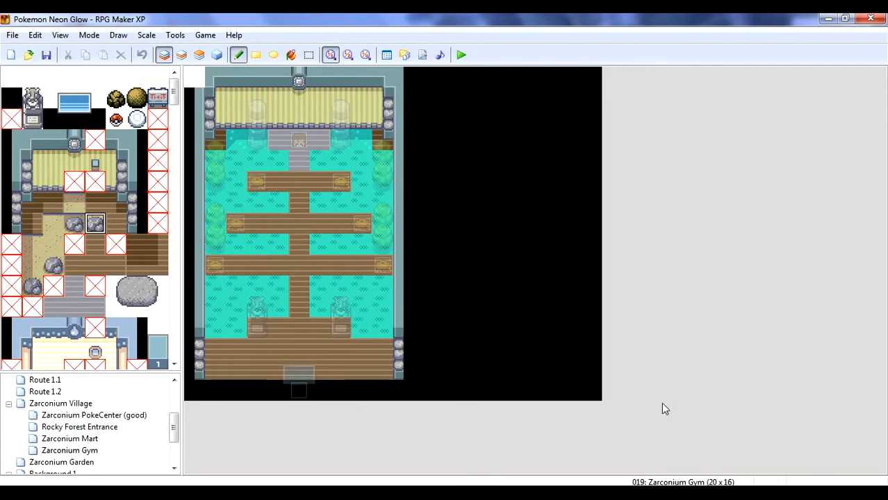